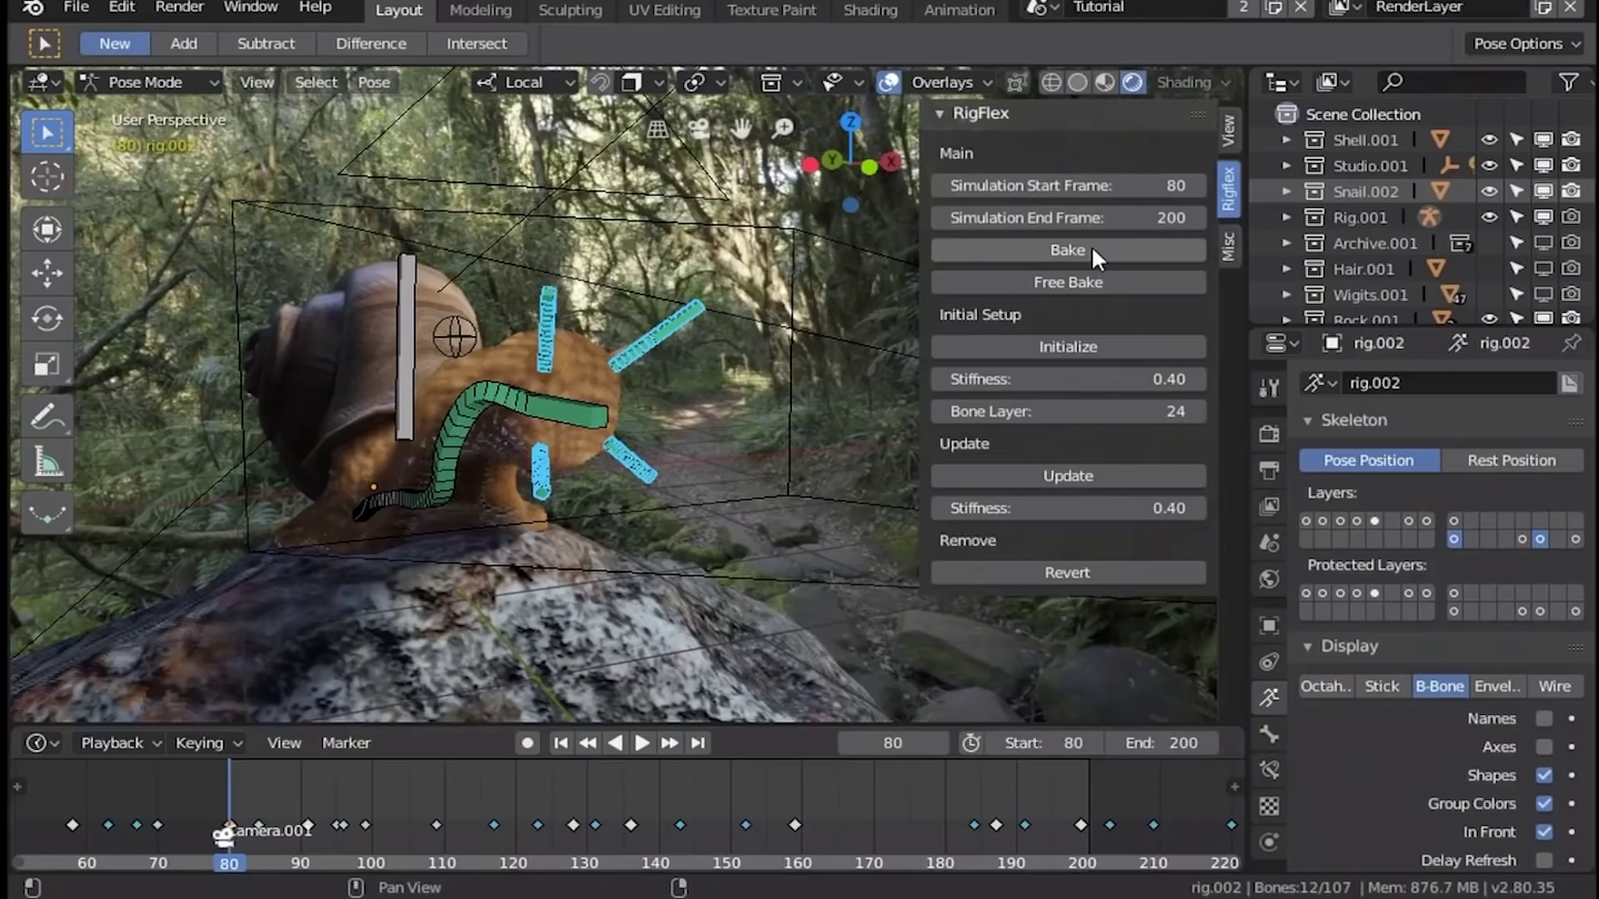
Bake the snail's RigFlex simulation so it is cached across the timeline
left_click(1090, 245)
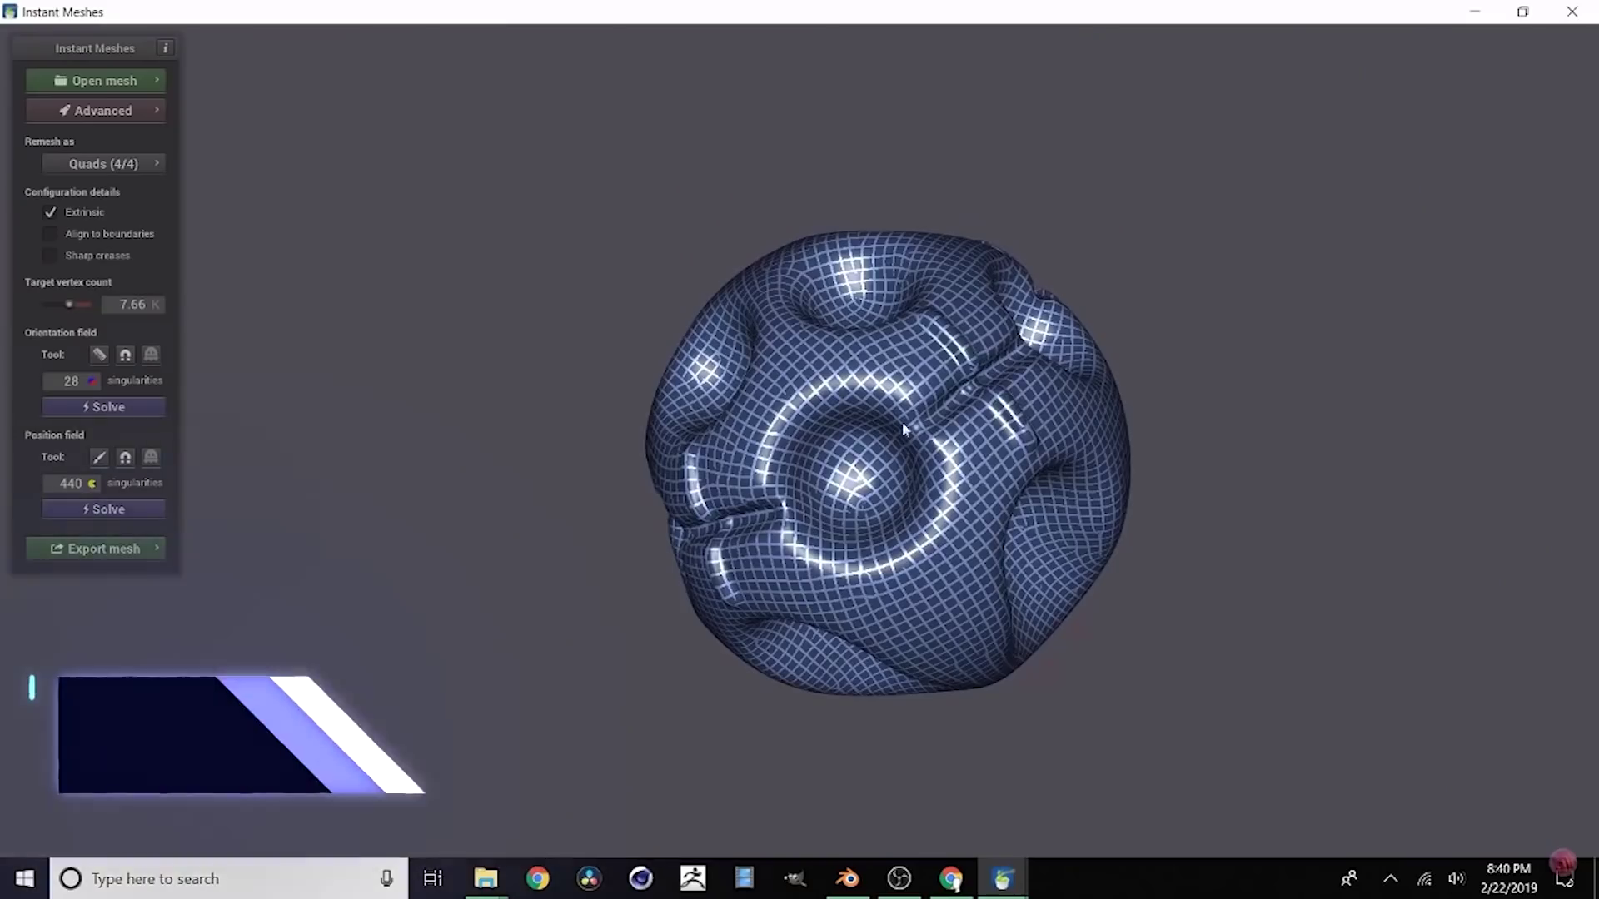
Paint an edge guide along the bust's top ridge and extract a pure-quad mesh
scroll(883, 418, "up", 5)
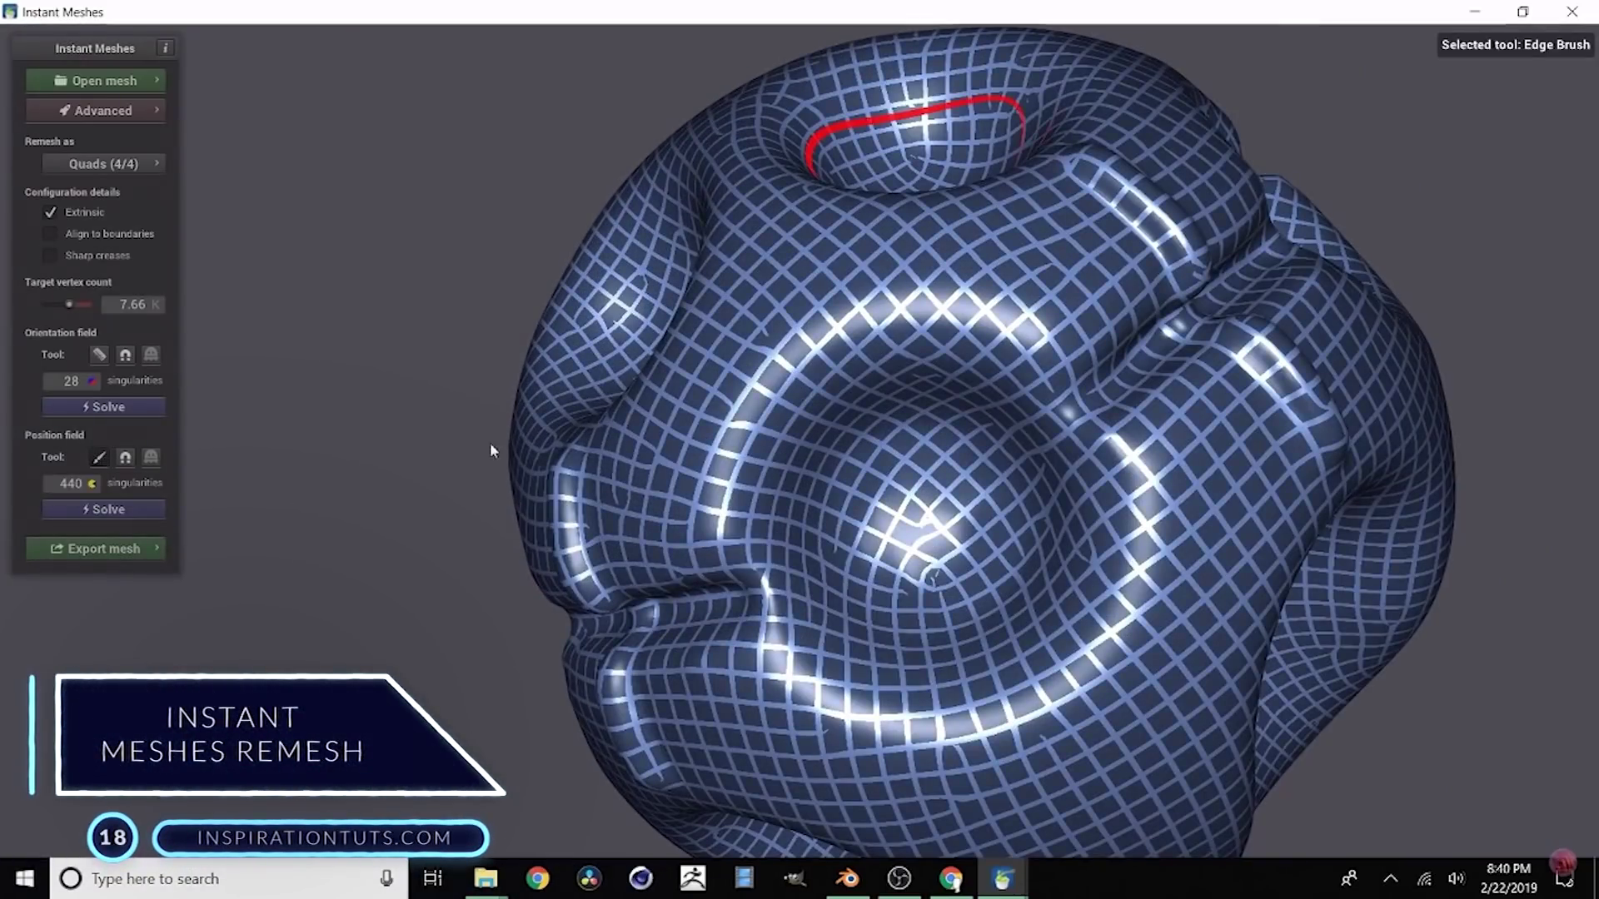
mouse_move(786, 454)
left_mouse_down()
mouse_move(768, 490)
mouse_move(775, 568)
mouse_move(805, 619)
mouse_move(911, 650)
mouse_move(989, 638)
left_mouse_up()
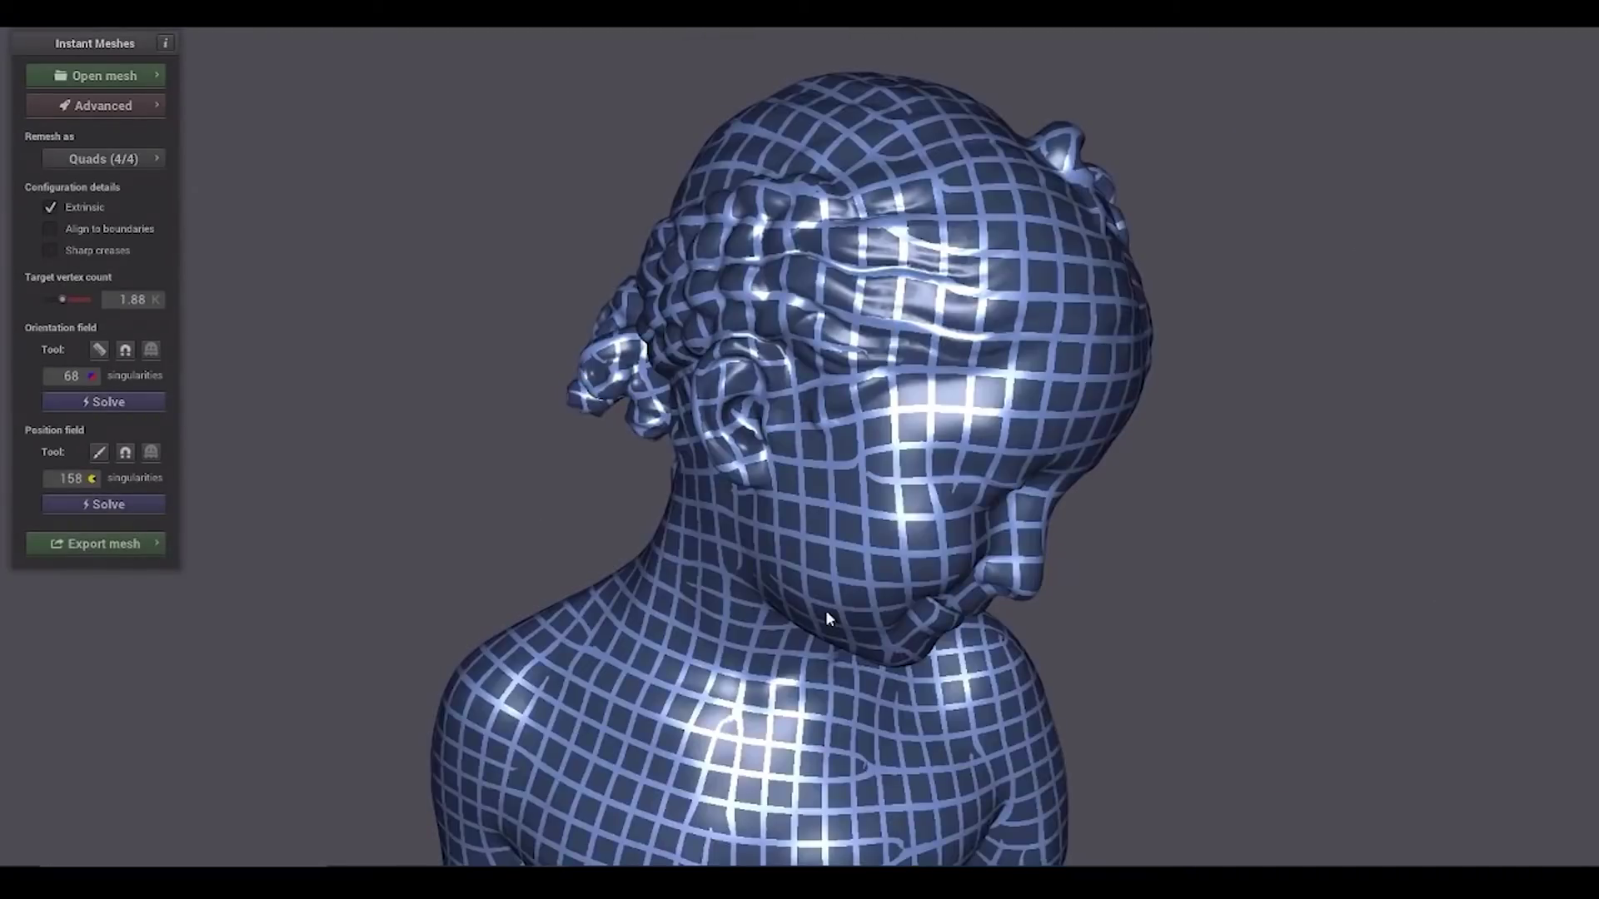
left_click(104, 543)
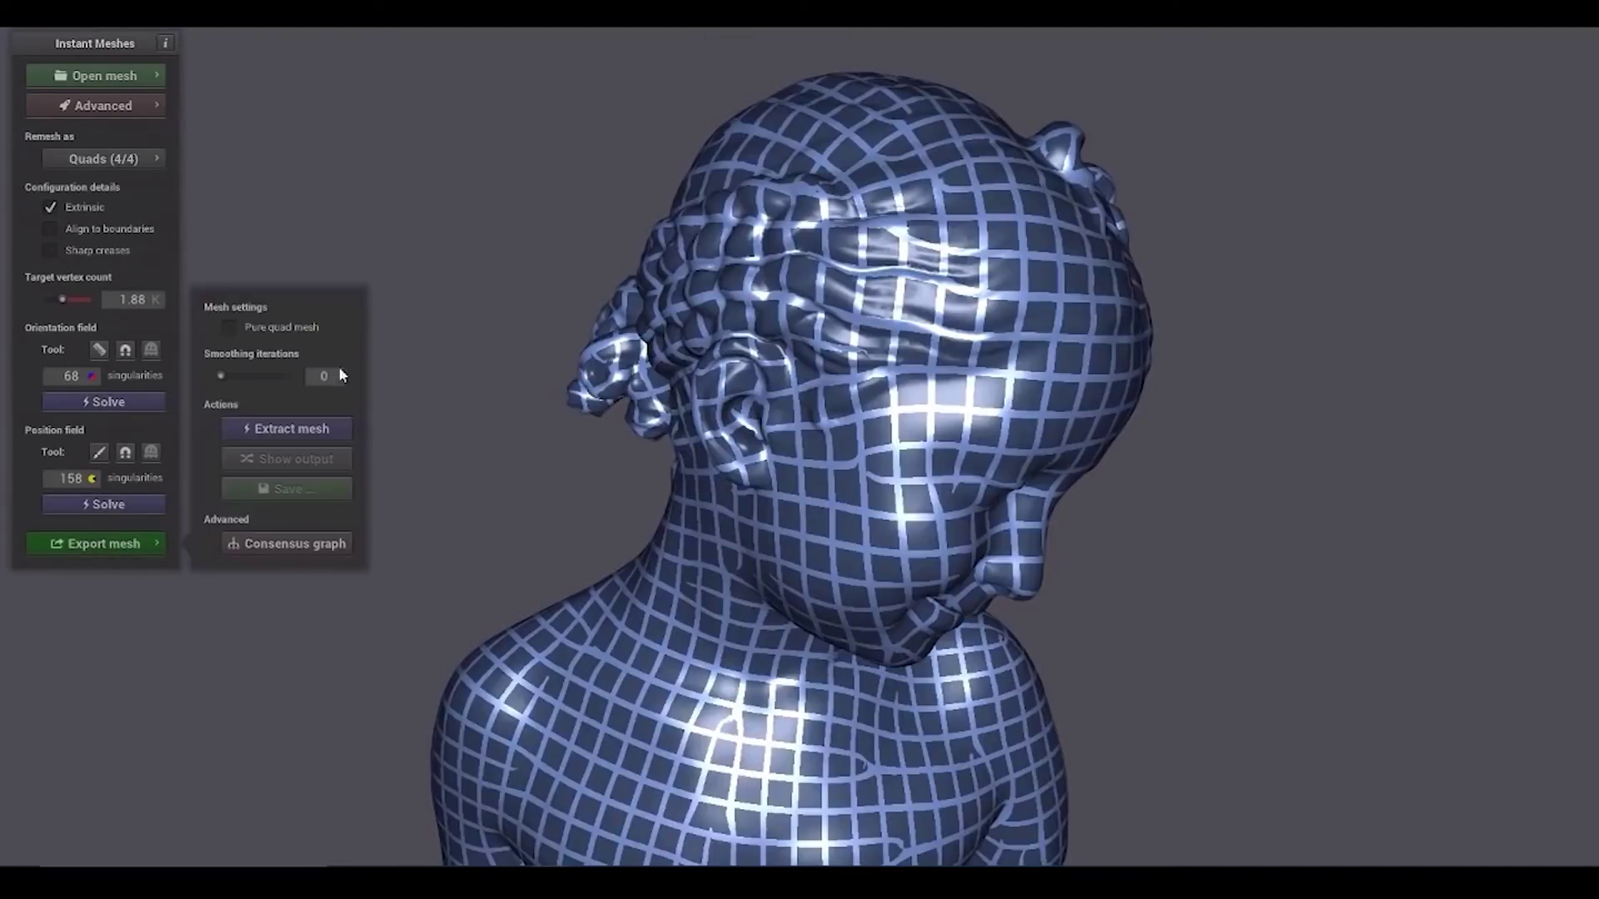
left_click(229, 329)
left_click(297, 428)
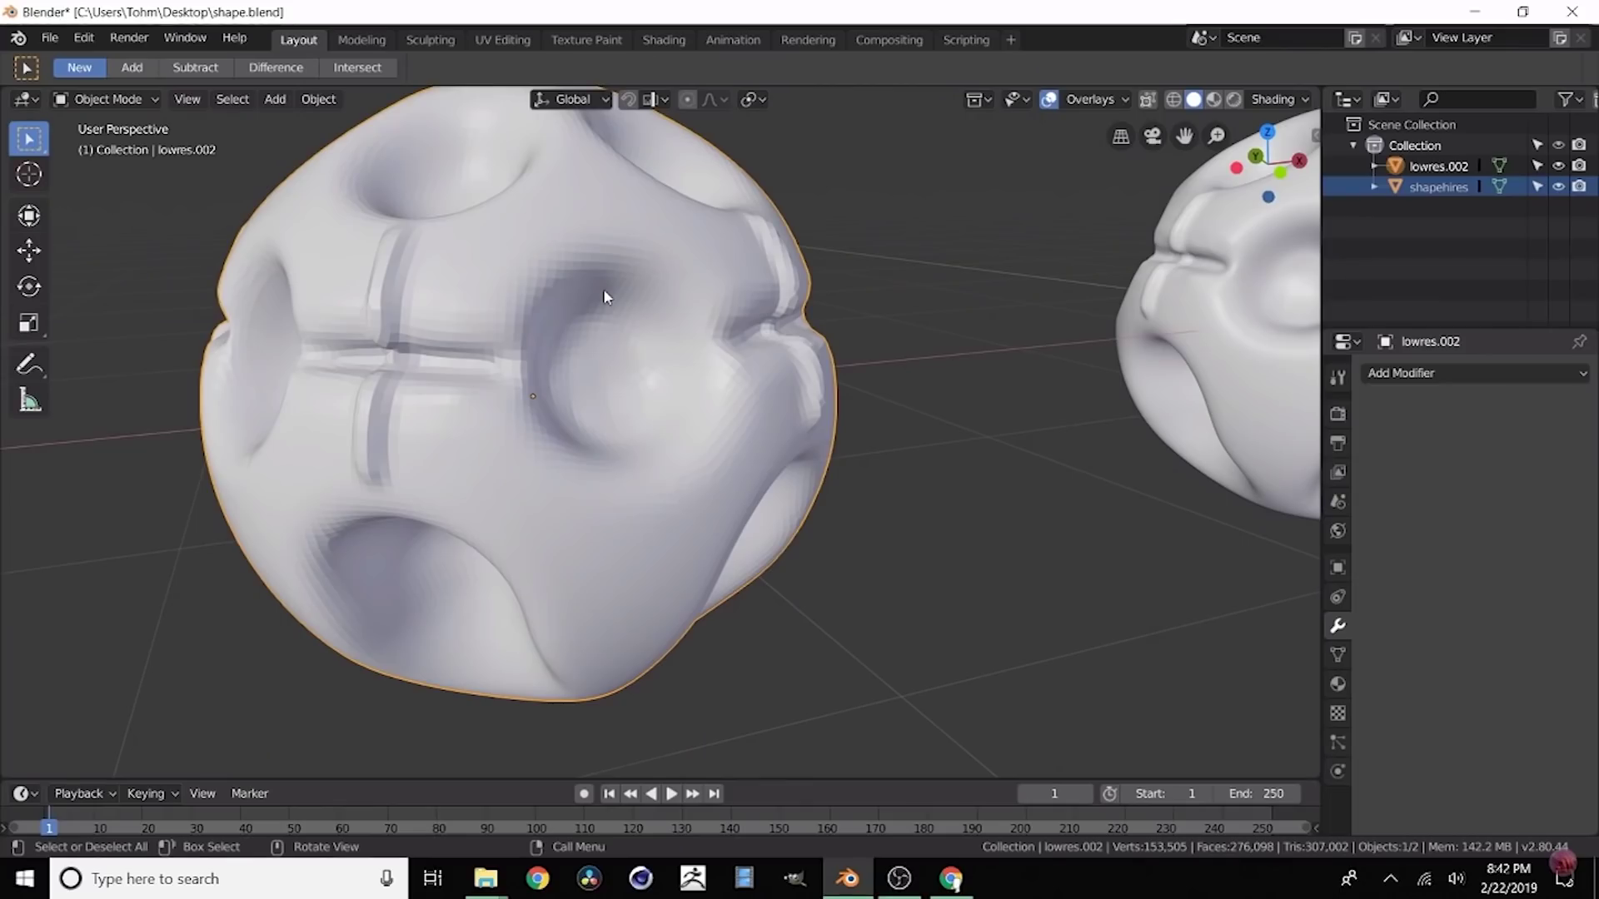
Enter vertex editing on lowres.002 and zoom to inspect the result
key("Tab")
scroll(582, 320, "up", 6)
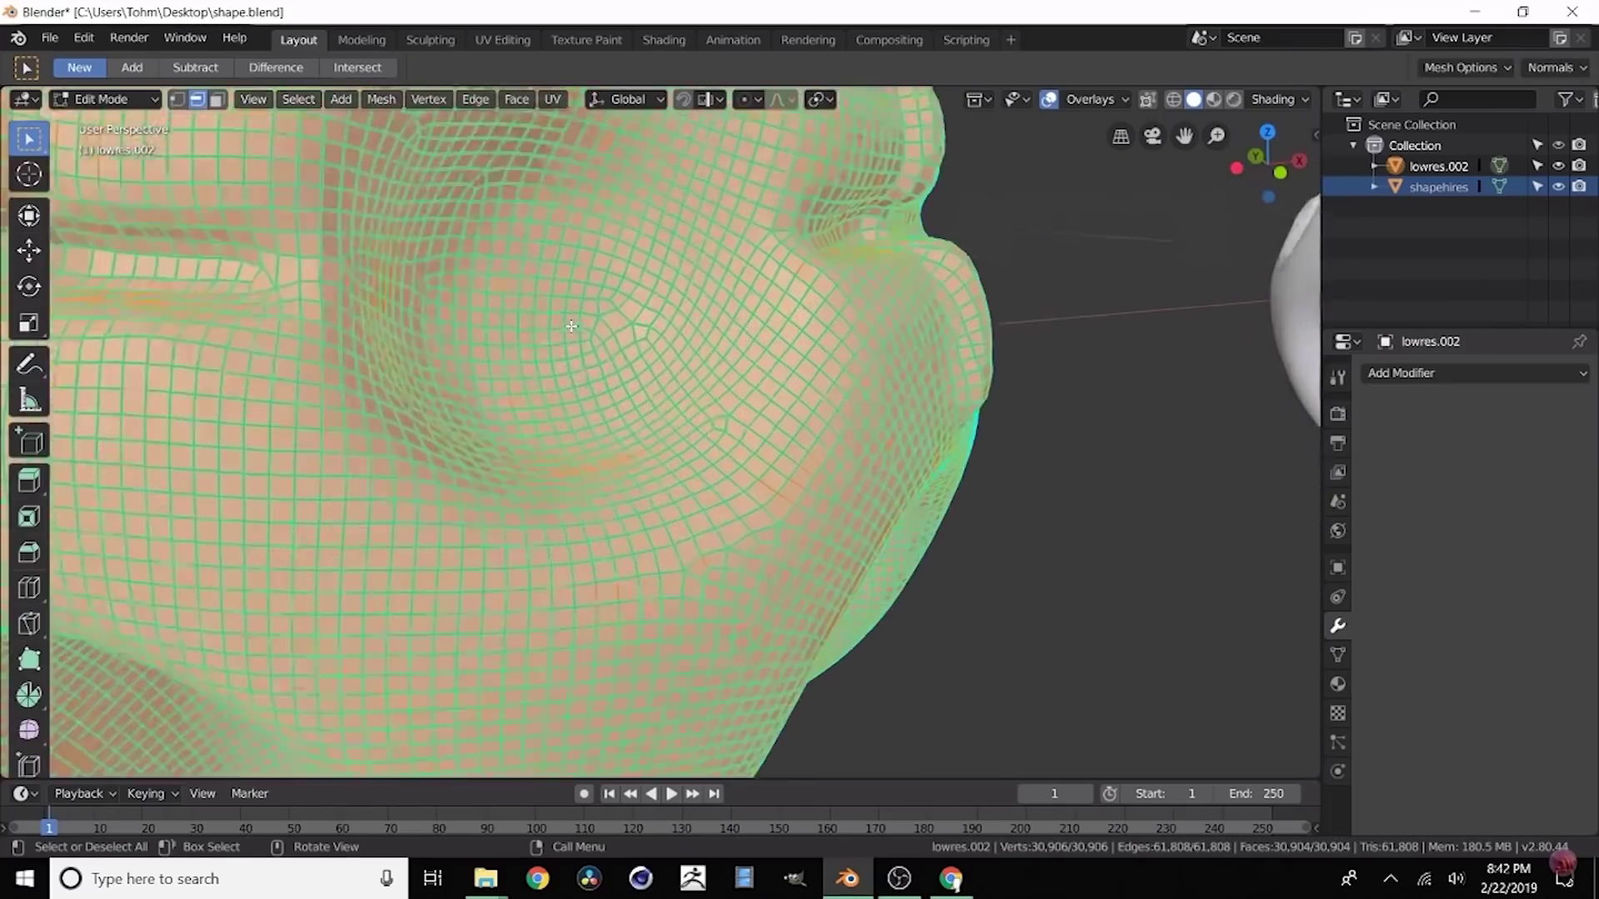
scroll(556, 403, "down", 8)
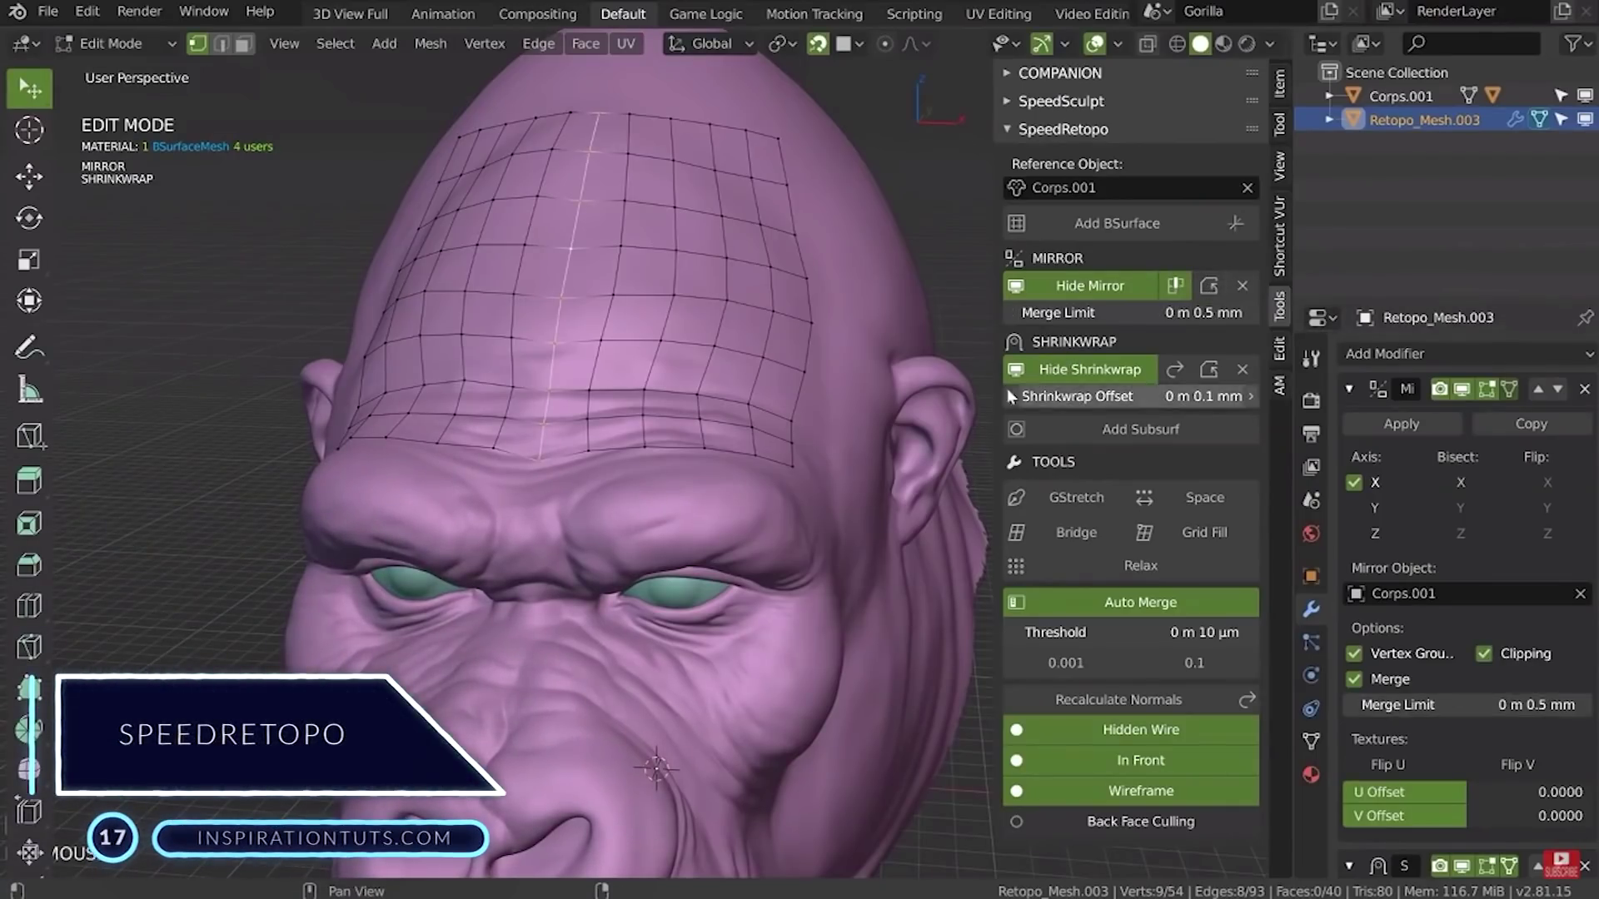
Set the SpeedRetopo Shrinkwrap Offset to 0
key("BackSpace")
scroll(1452, 723, "down", 5)
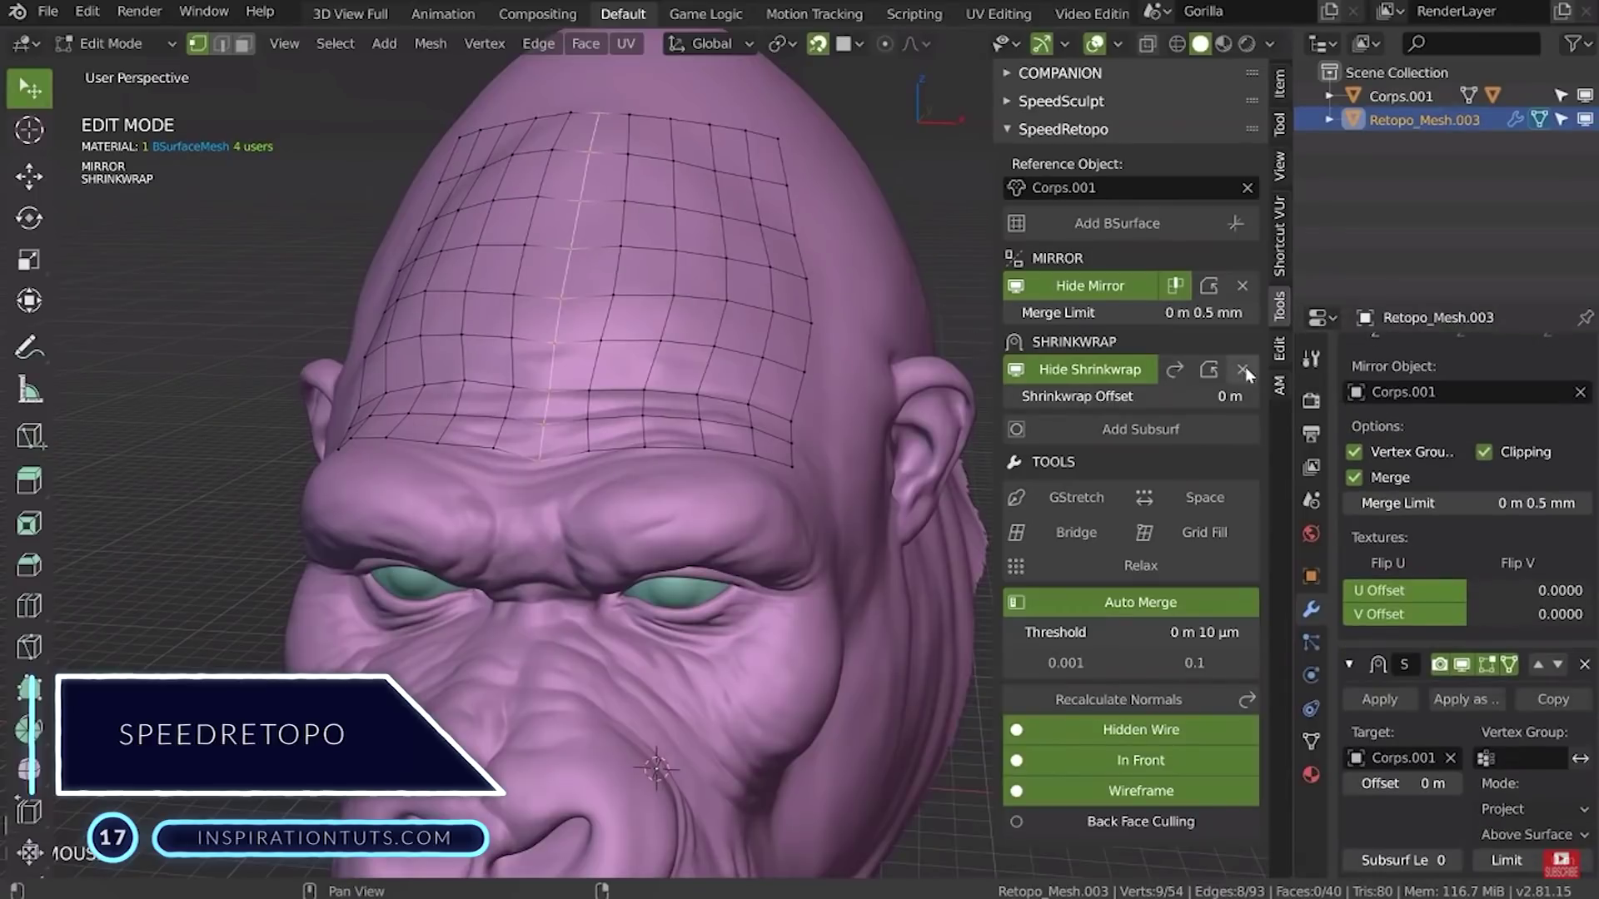
left_click(1108, 397)
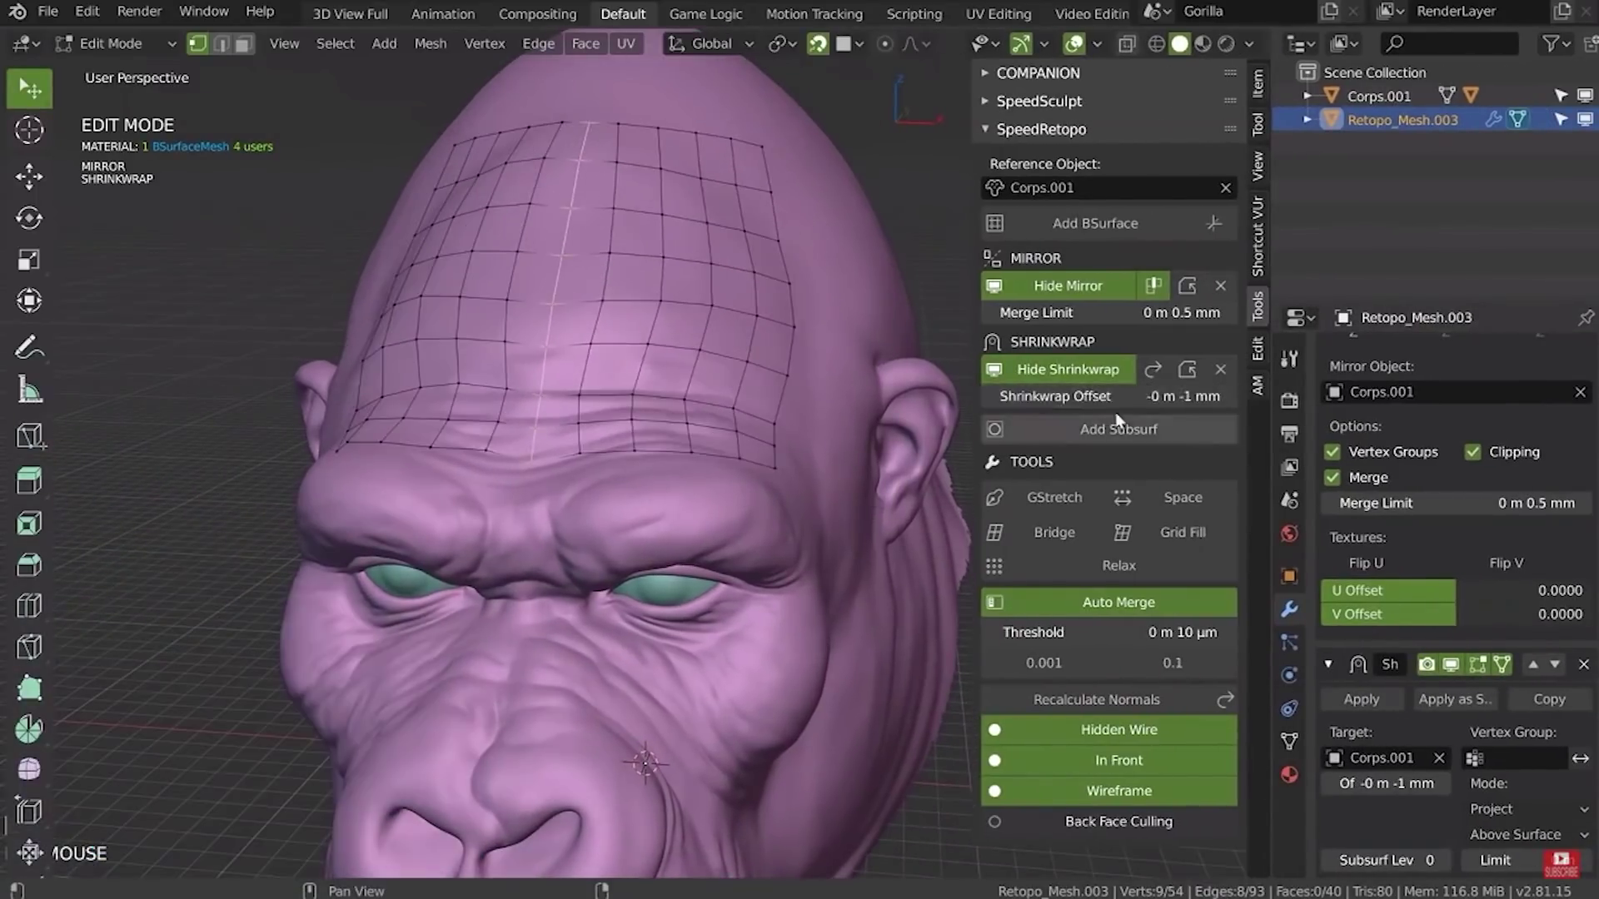
double_click(1098, 396)
type("0")
key("KP_Enter")
scroll(501, 426, "up", 4)
Adjust a brow vertex and add auto smooth and subdivision to the retopo mesh
left_click_drag(498, 429, 502, 425)
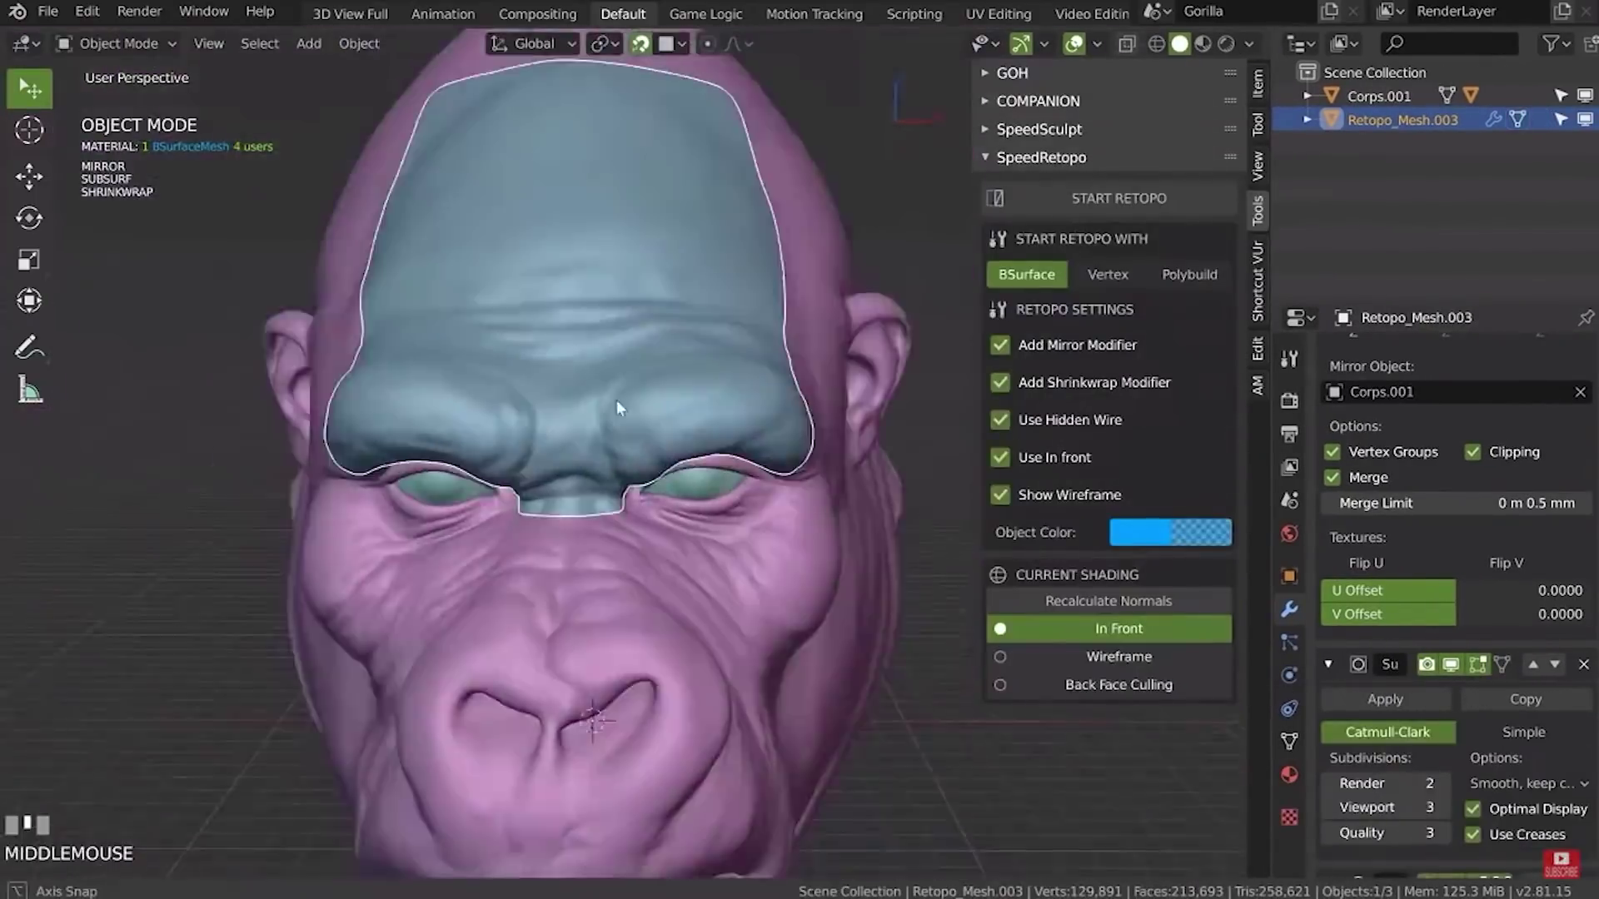
middle_click_drag(616, 400, 1047, 655)
middle_click_drag(1051, 726, 1012, 540)
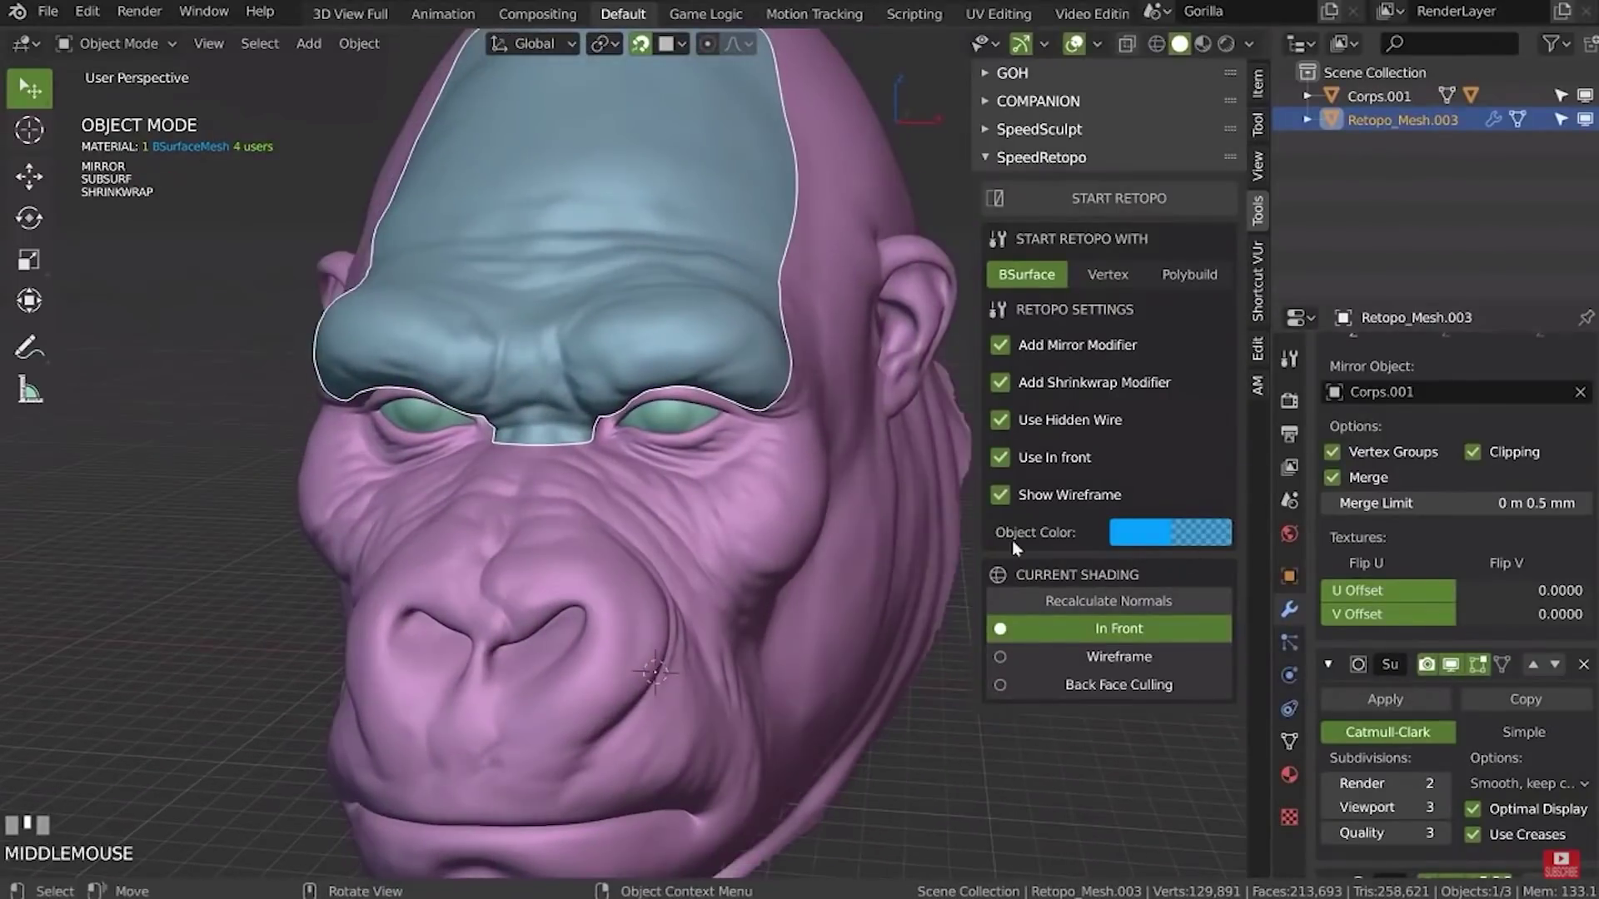
key("space")
key("shift+q")
middle_click_drag(391, 352, 621, 484)
In vertex editing, deselect all and select a vertex on the face mesh
key("Tab")
scroll(537, 518, "up", 4)
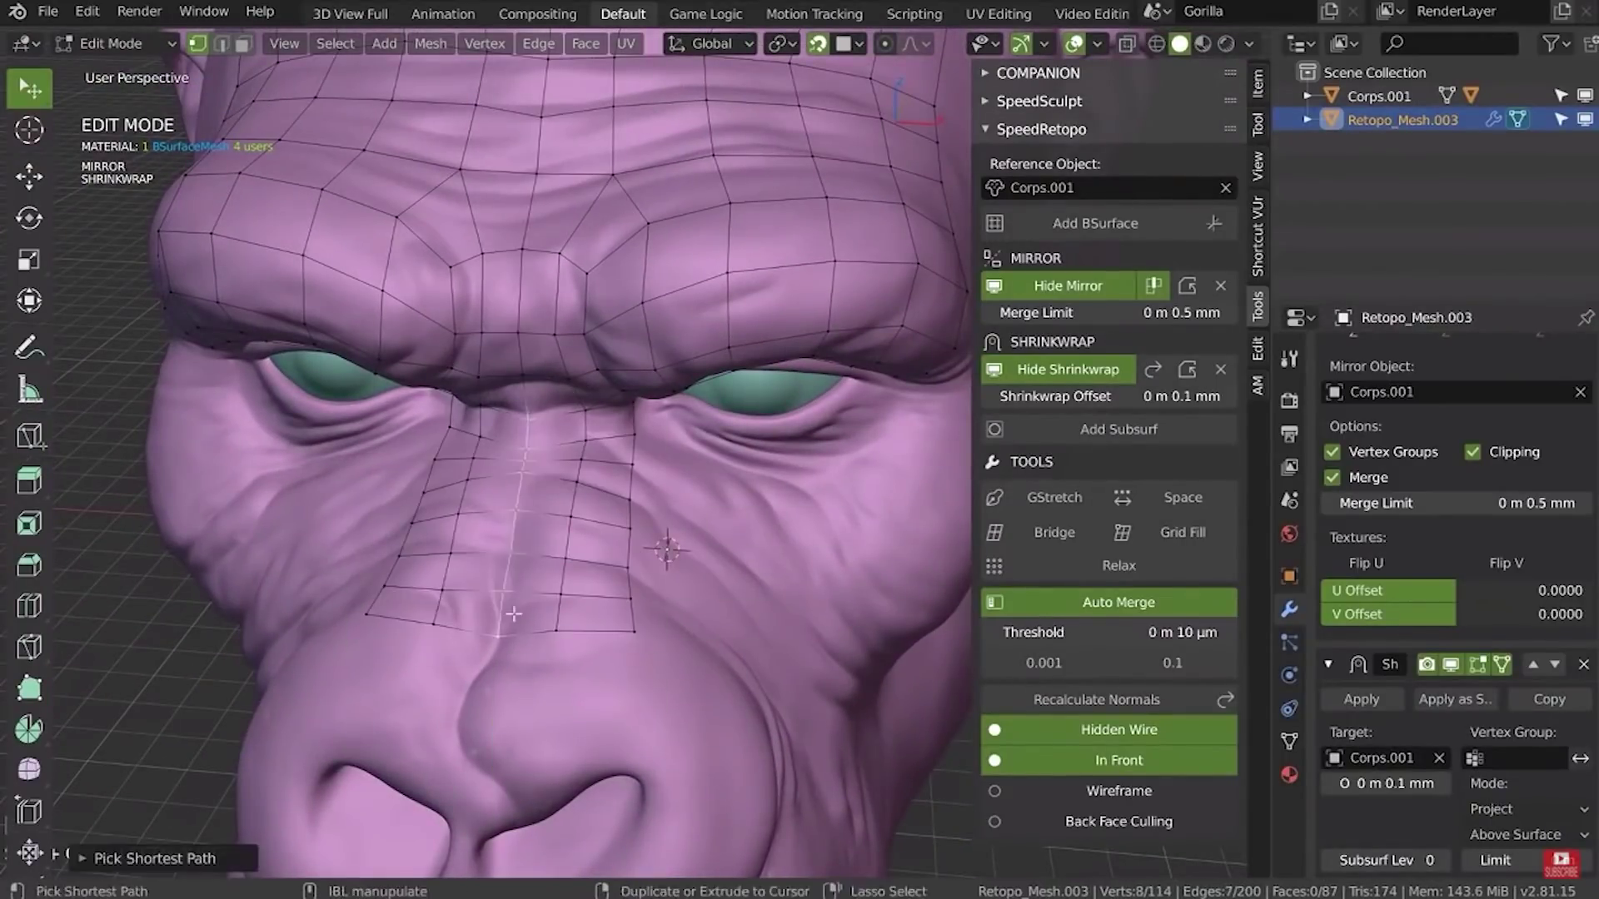
key("alt+a")
middle_click_drag(513, 614, 626, 383)
key("space")
left_click(502, 456)
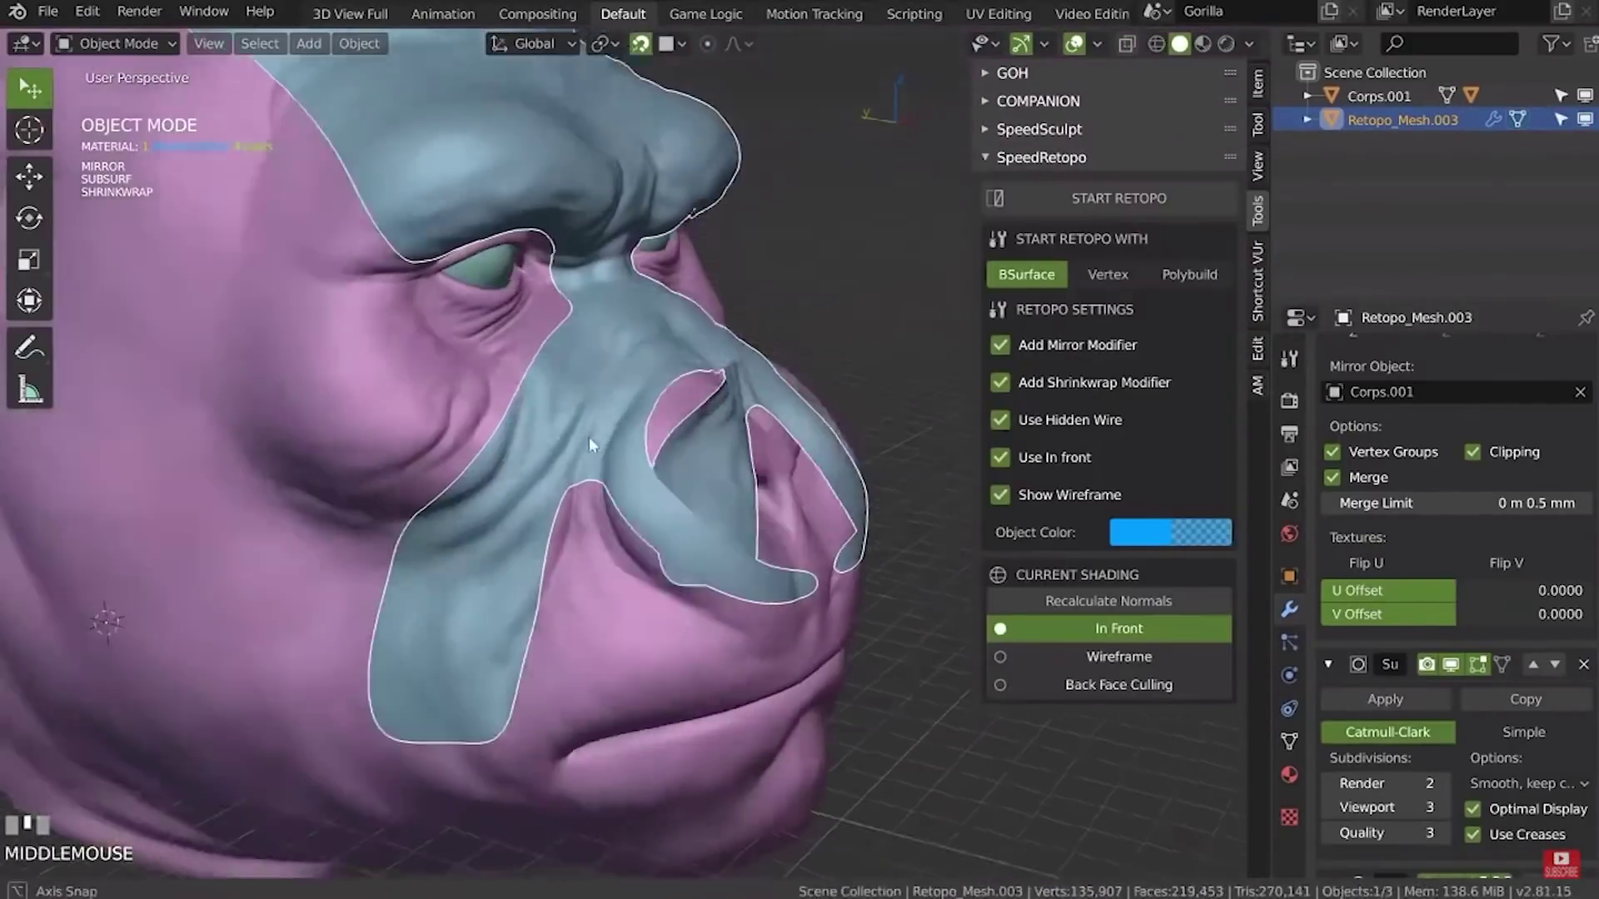
middle_click_drag(588, 436, 504, 458)
Turn on Back Face Culling for the gorilla retopology mesh
right_click(574, 403)
left_click(587, 403)
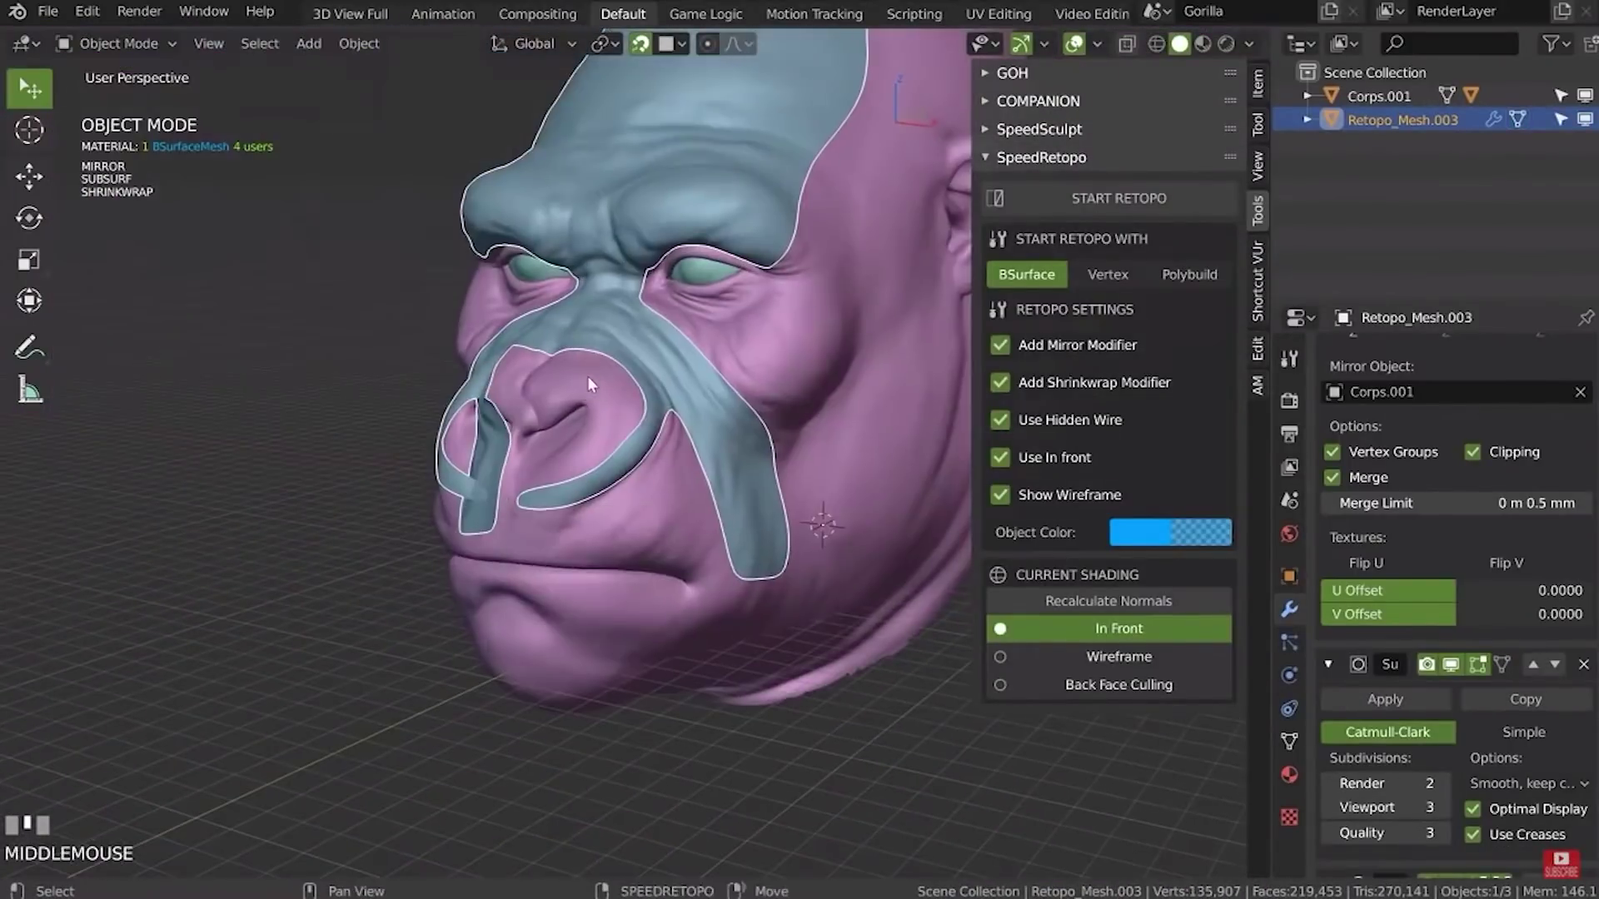
middle_click_drag(587, 376, 619, 362)
key("space")
left_click(639, 772)
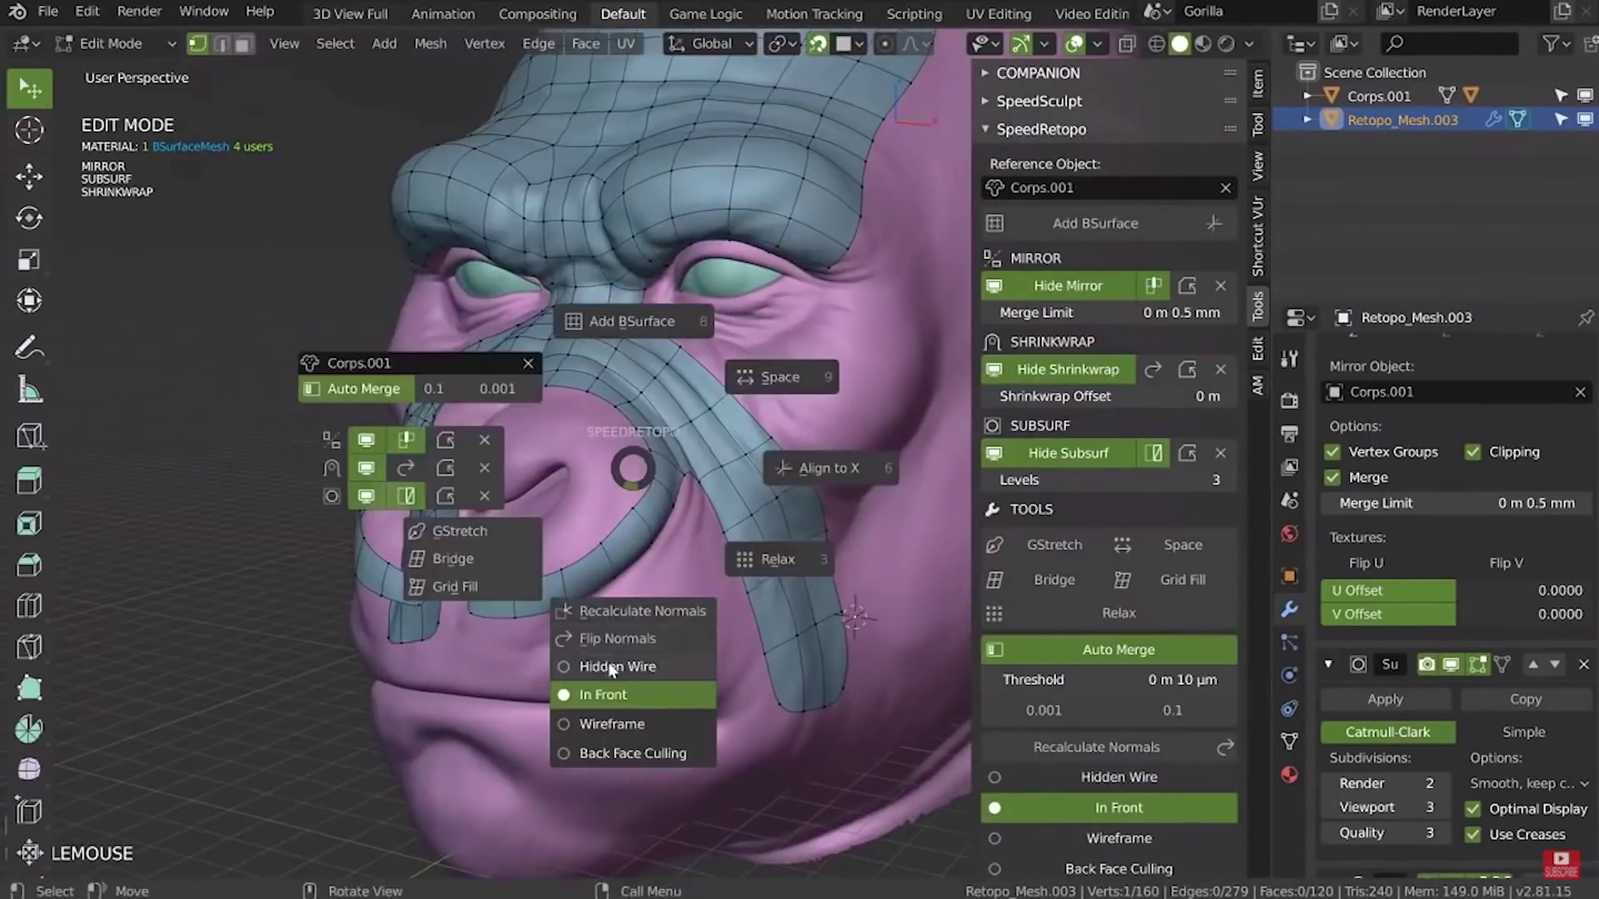
left_click(604, 661)
middle_click_drag(633, 320, 599, 325)
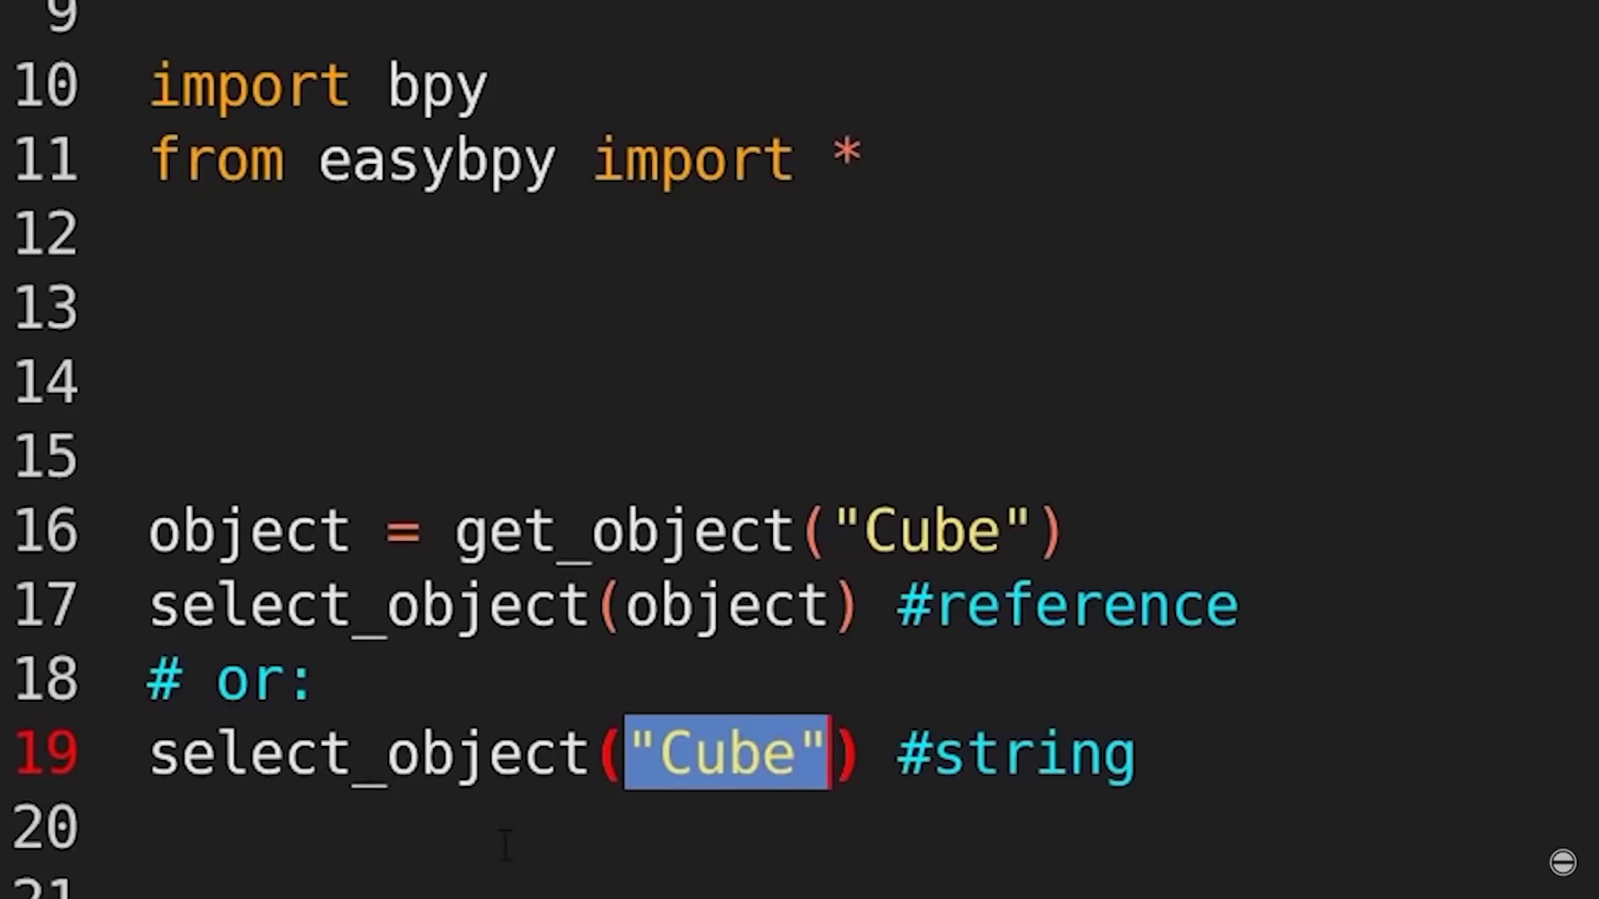
Duplicate the cube as Cube.001, place it above the original and enlarge it
left_click(500, 845)
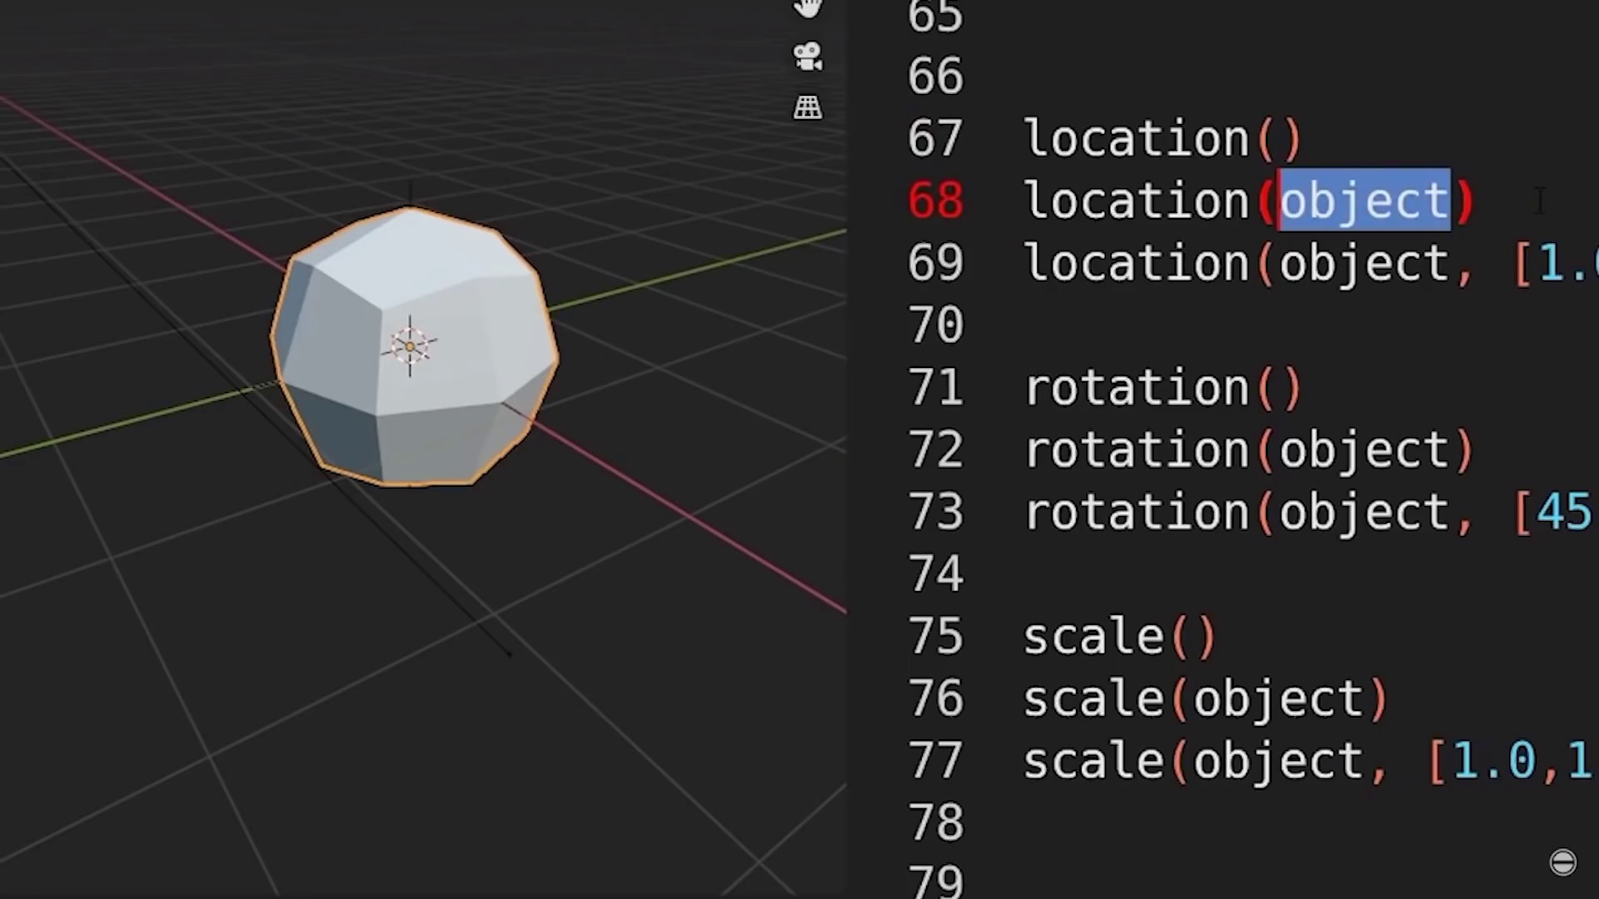
left_click(1539, 200)
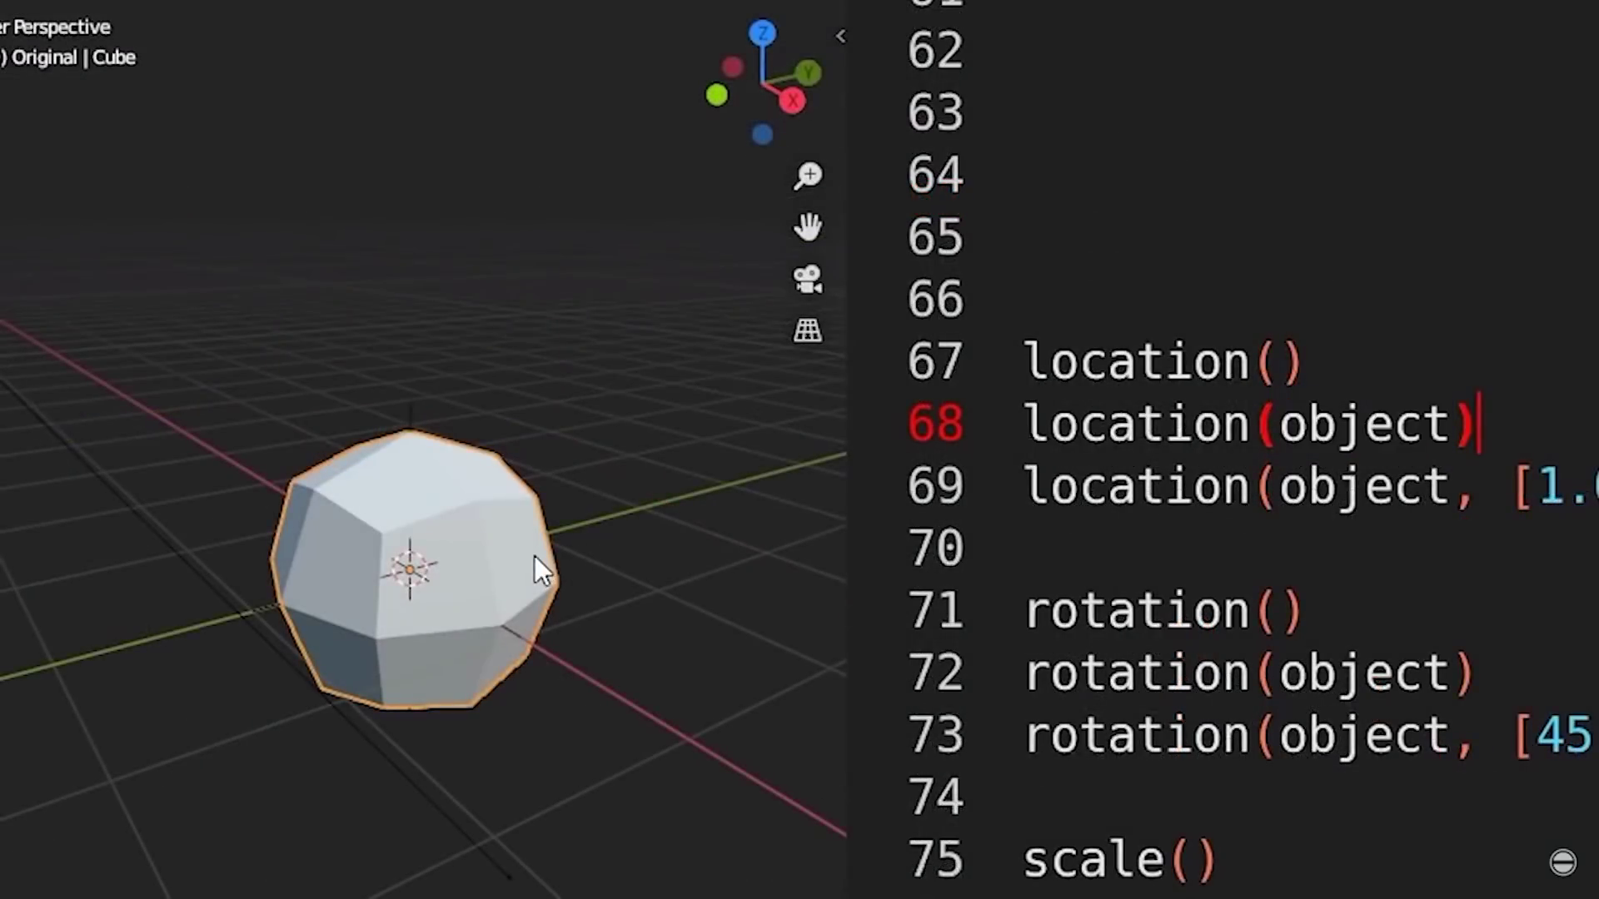
key("shift+d")
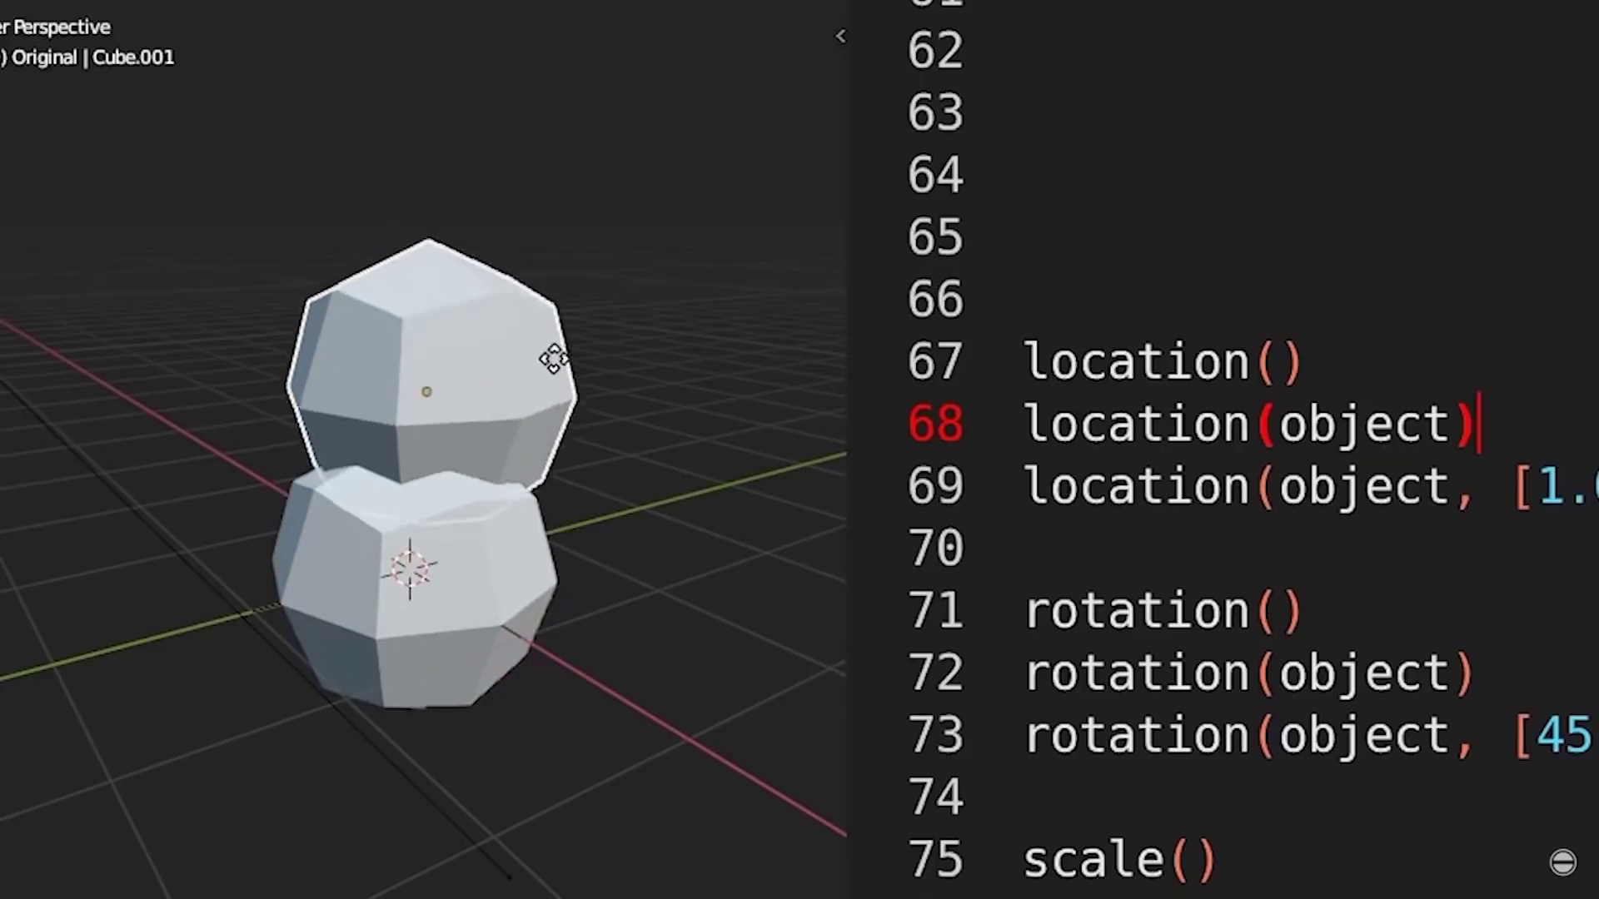
left_click(700, 178)
key("s")
left_click(602, 318)
key("s")
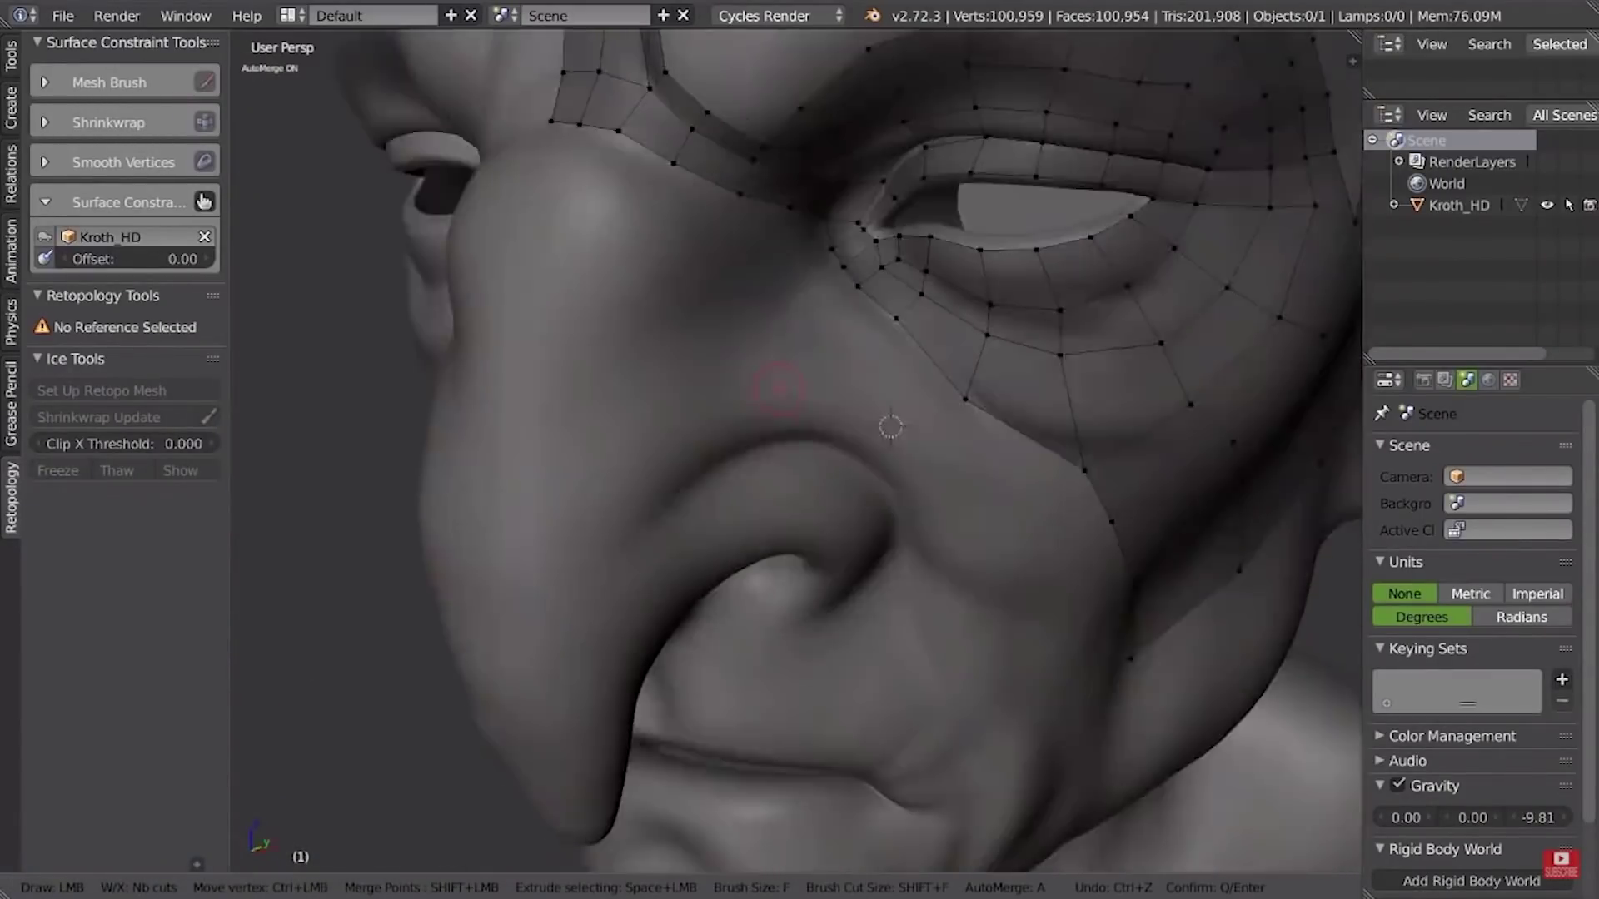
Draw retopology face strips down the nose, along the nose fold and up the cheek
left_click_drag(607, 265, 598, 446)
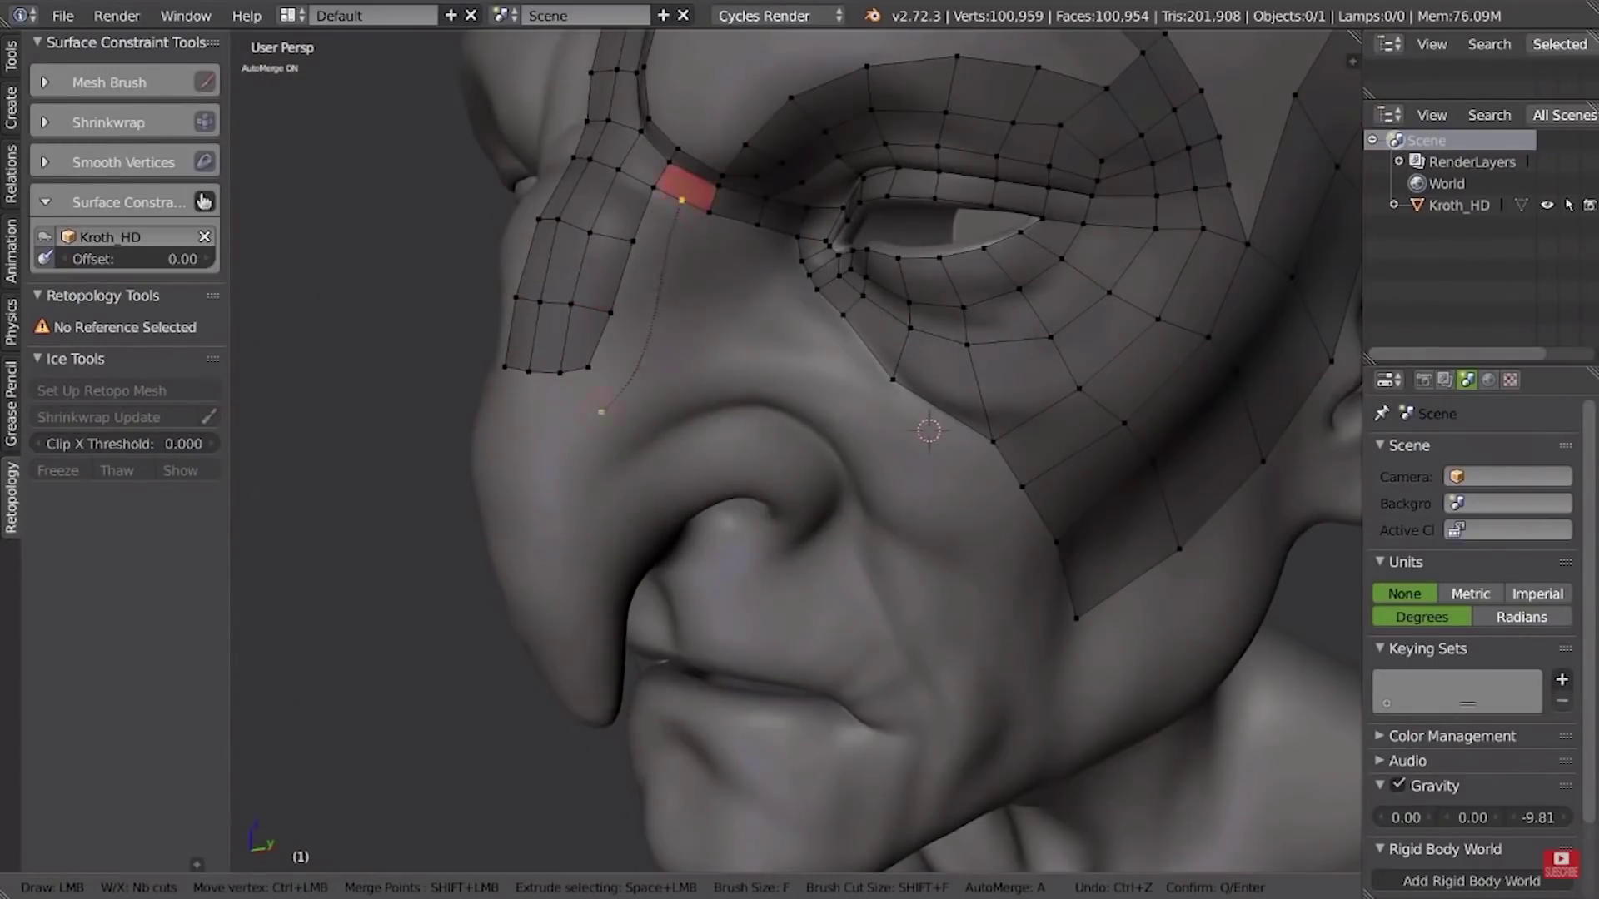
left_click_drag(601, 411, 494, 418)
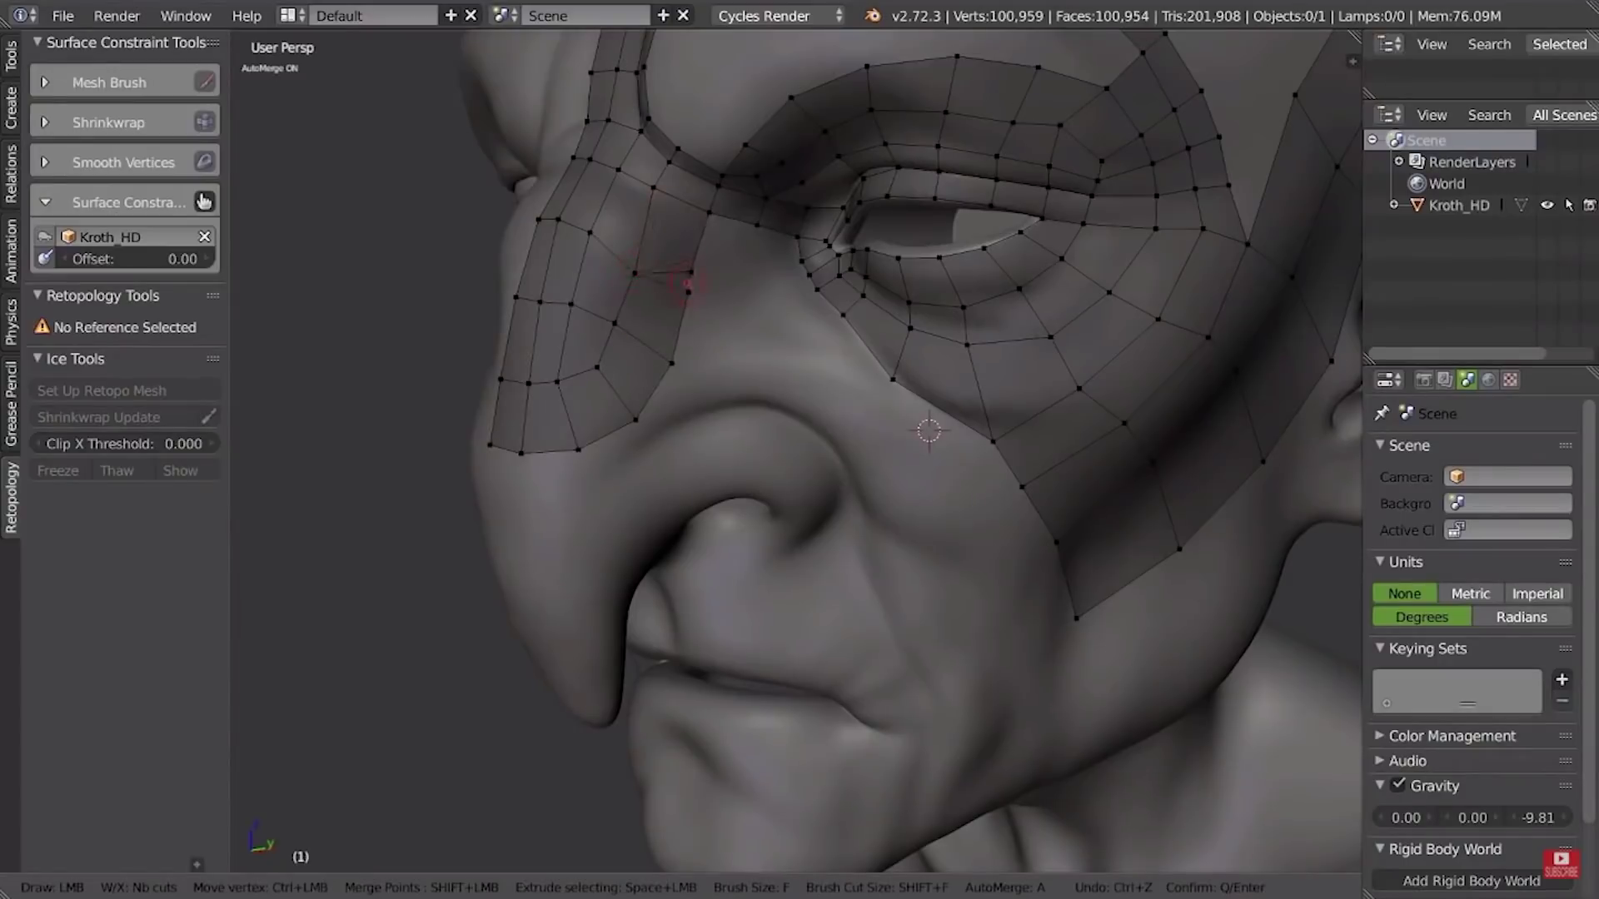
middle_click_drag(799, 450, 799, 500)
left_click_drag(1032, 693, 1002, 797)
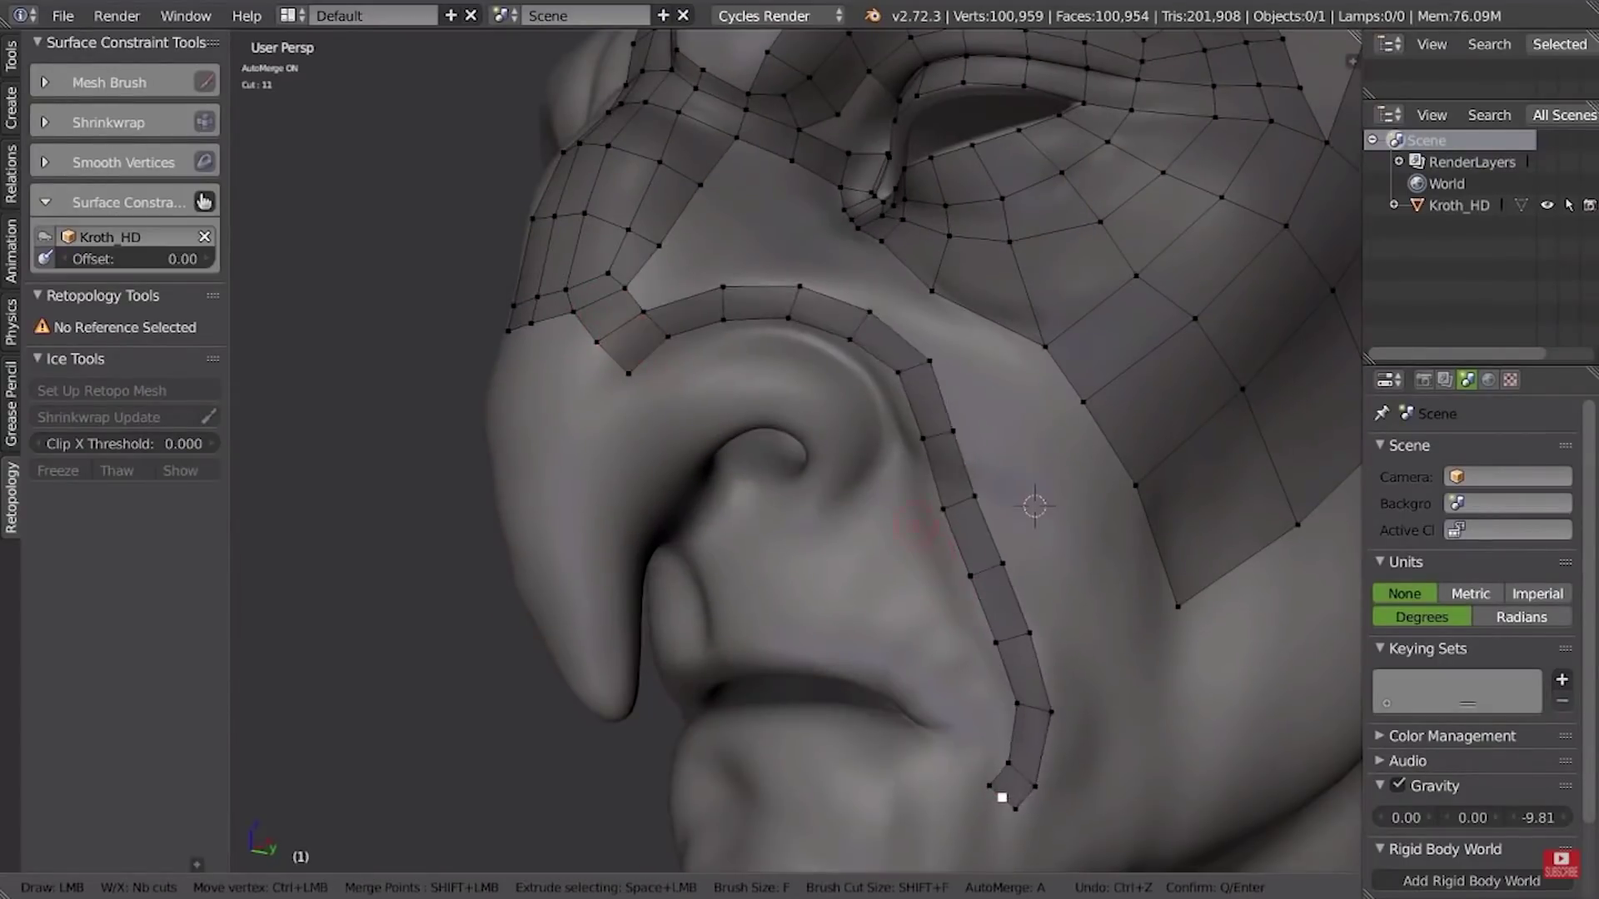
middle_click_drag(1002, 797, 749, 499)
left_click_drag(635, 235, 666, 258)
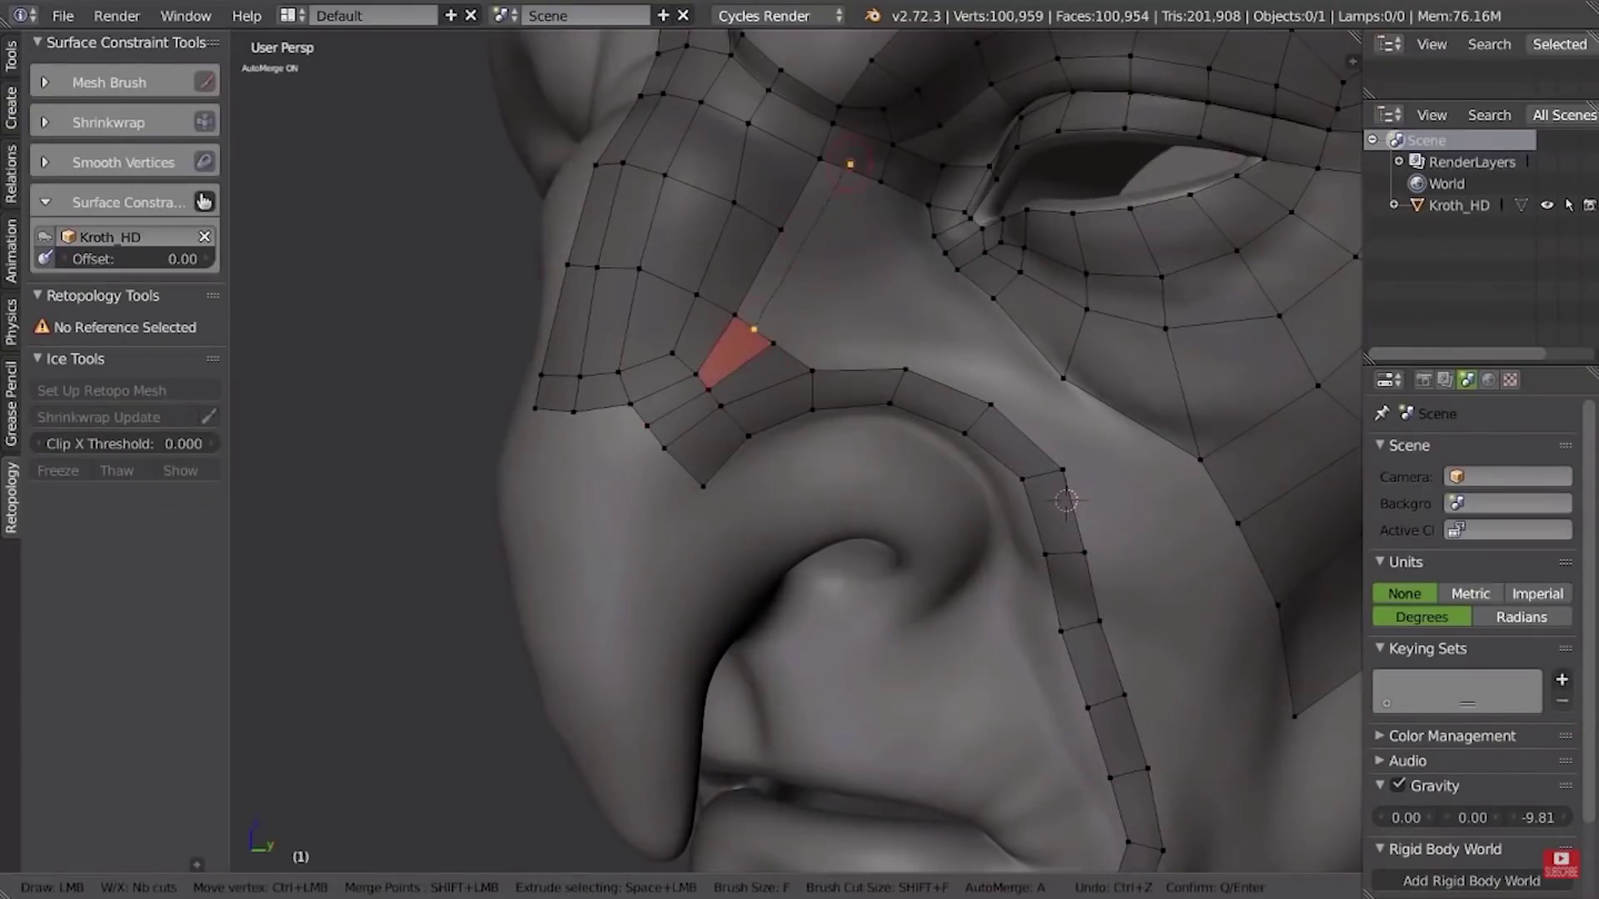
middle_click_drag(839, 161, 858, 161)
scroll(857, 161, "up", 3)
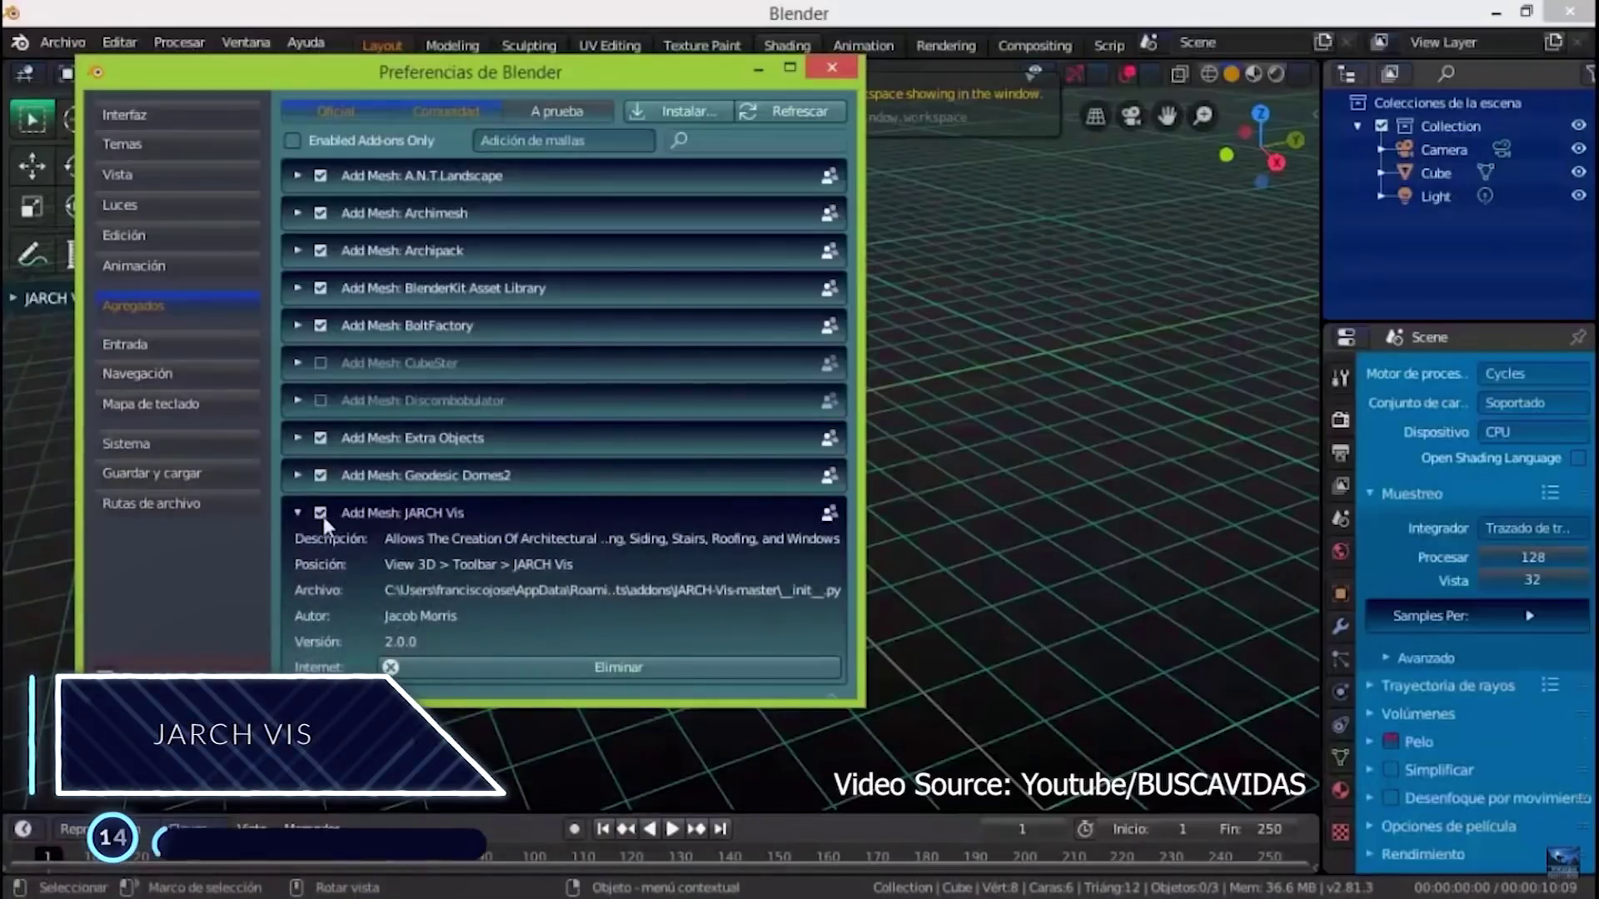
Save the preferences and shorten the siding's total length slightly
left_click(104, 672)
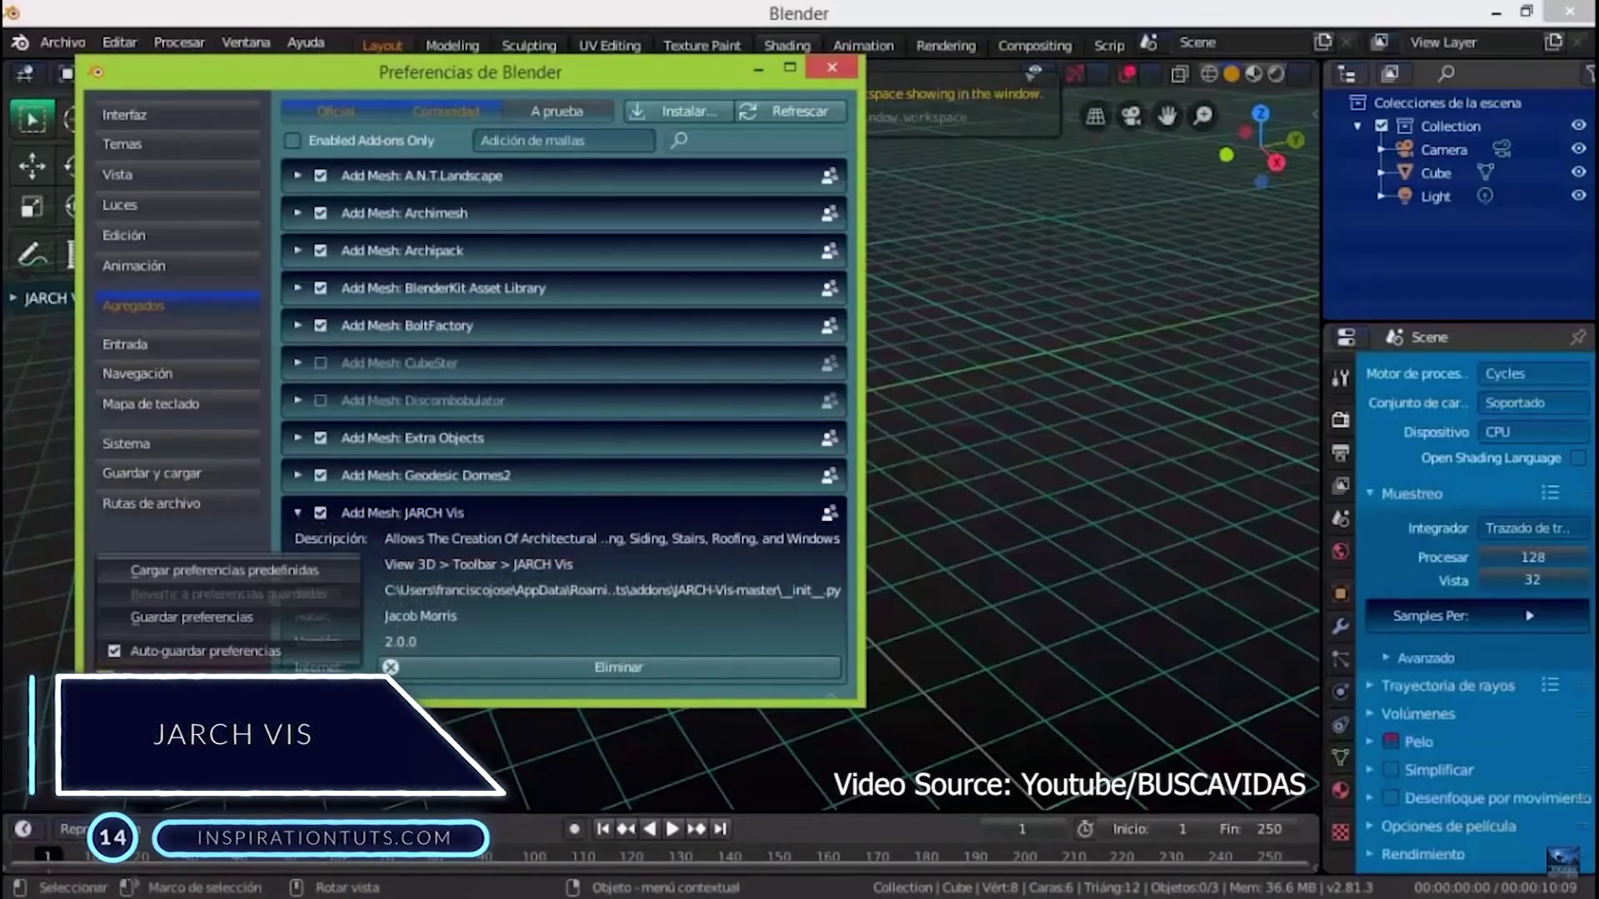
left_click(196, 617)
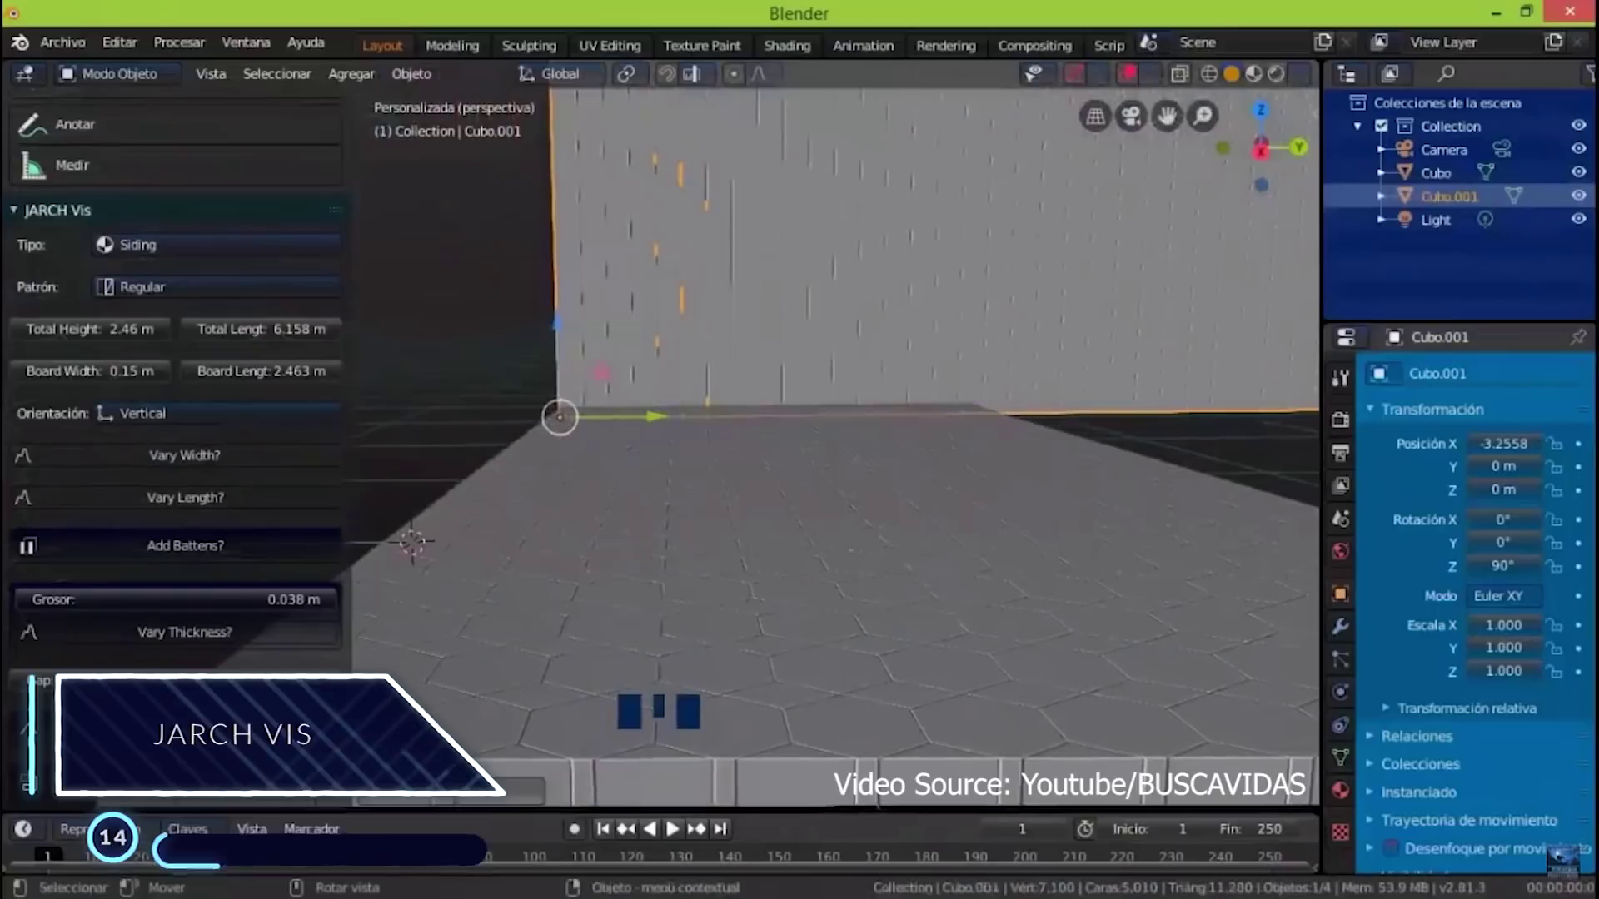
left_click_drag(277, 331, 127, 329)
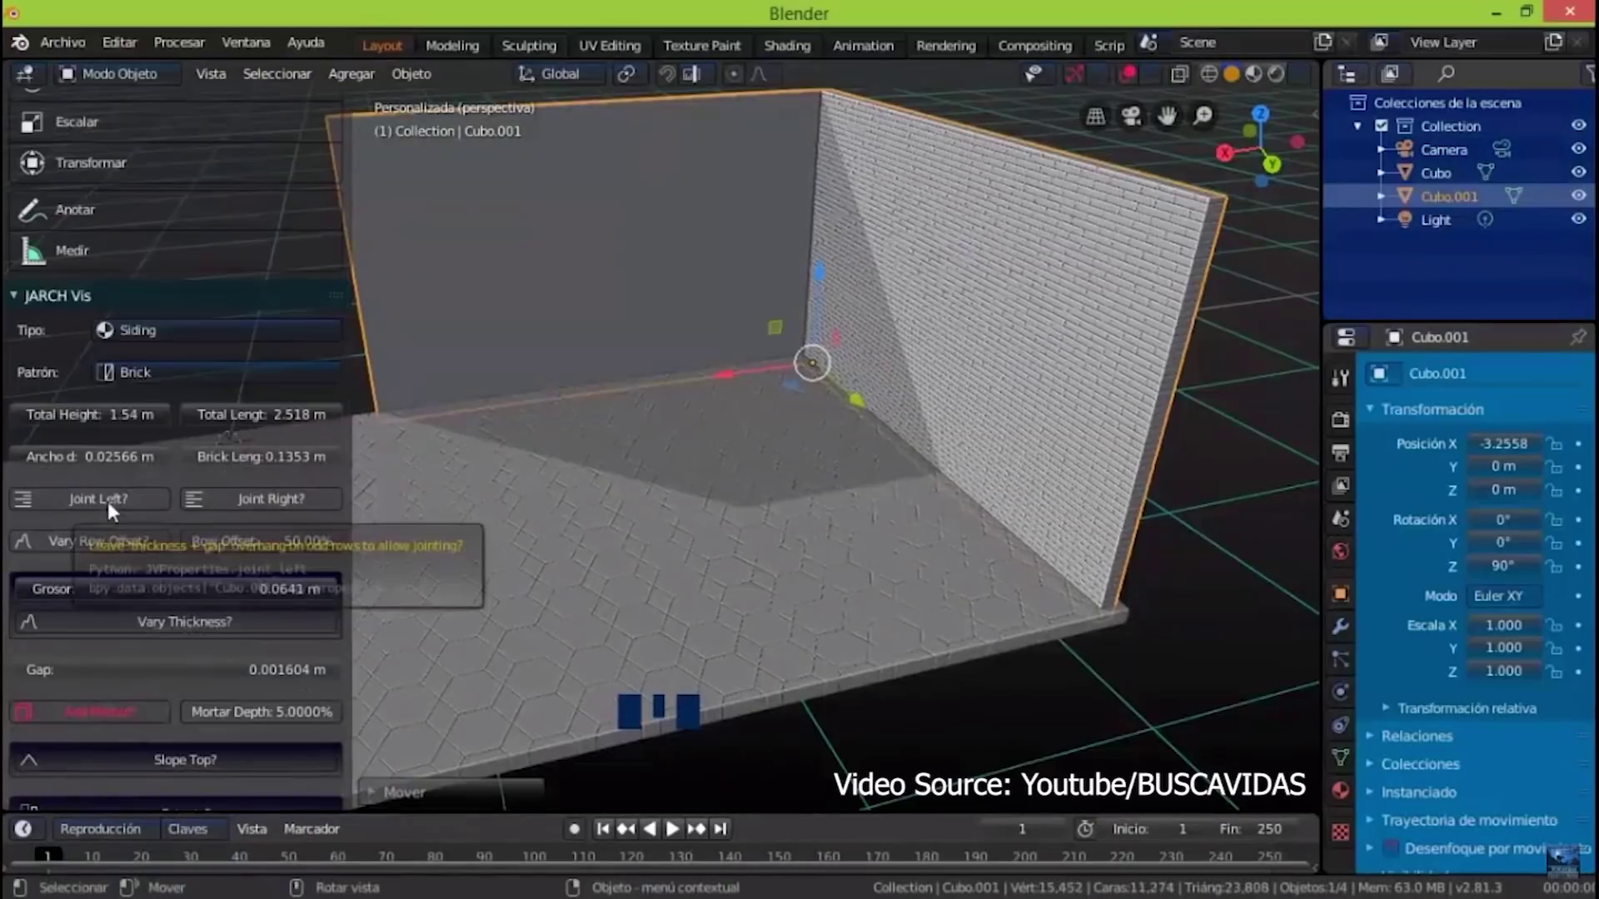
Enable Joint Left and Joint Right and set the wall pattern to Brick
left_click(107, 500)
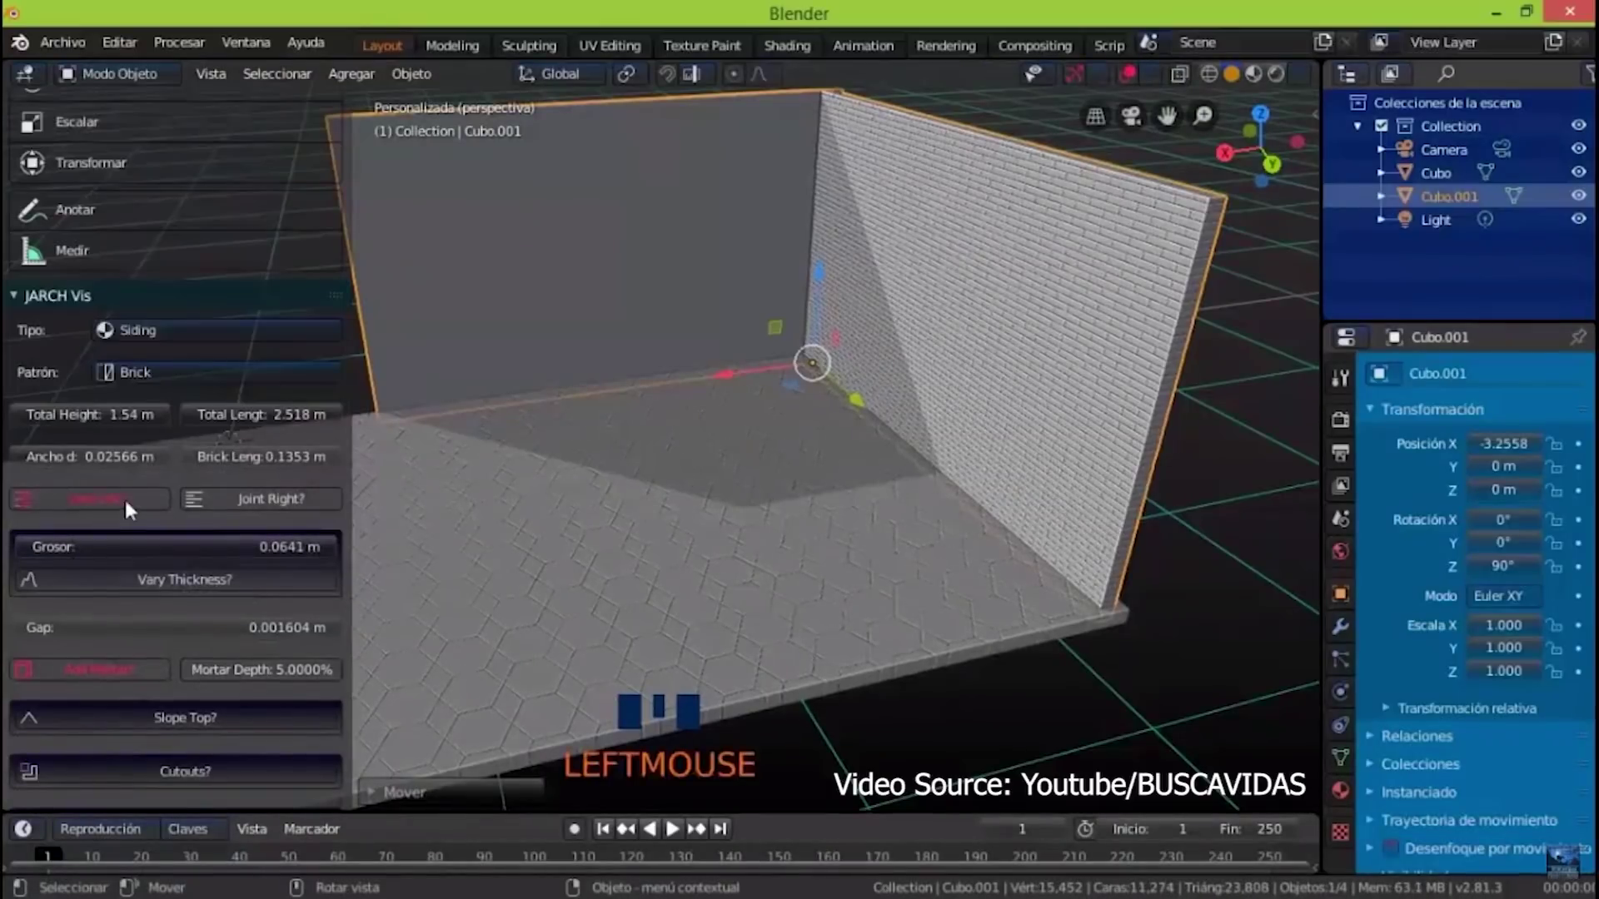
left_click(241, 498)
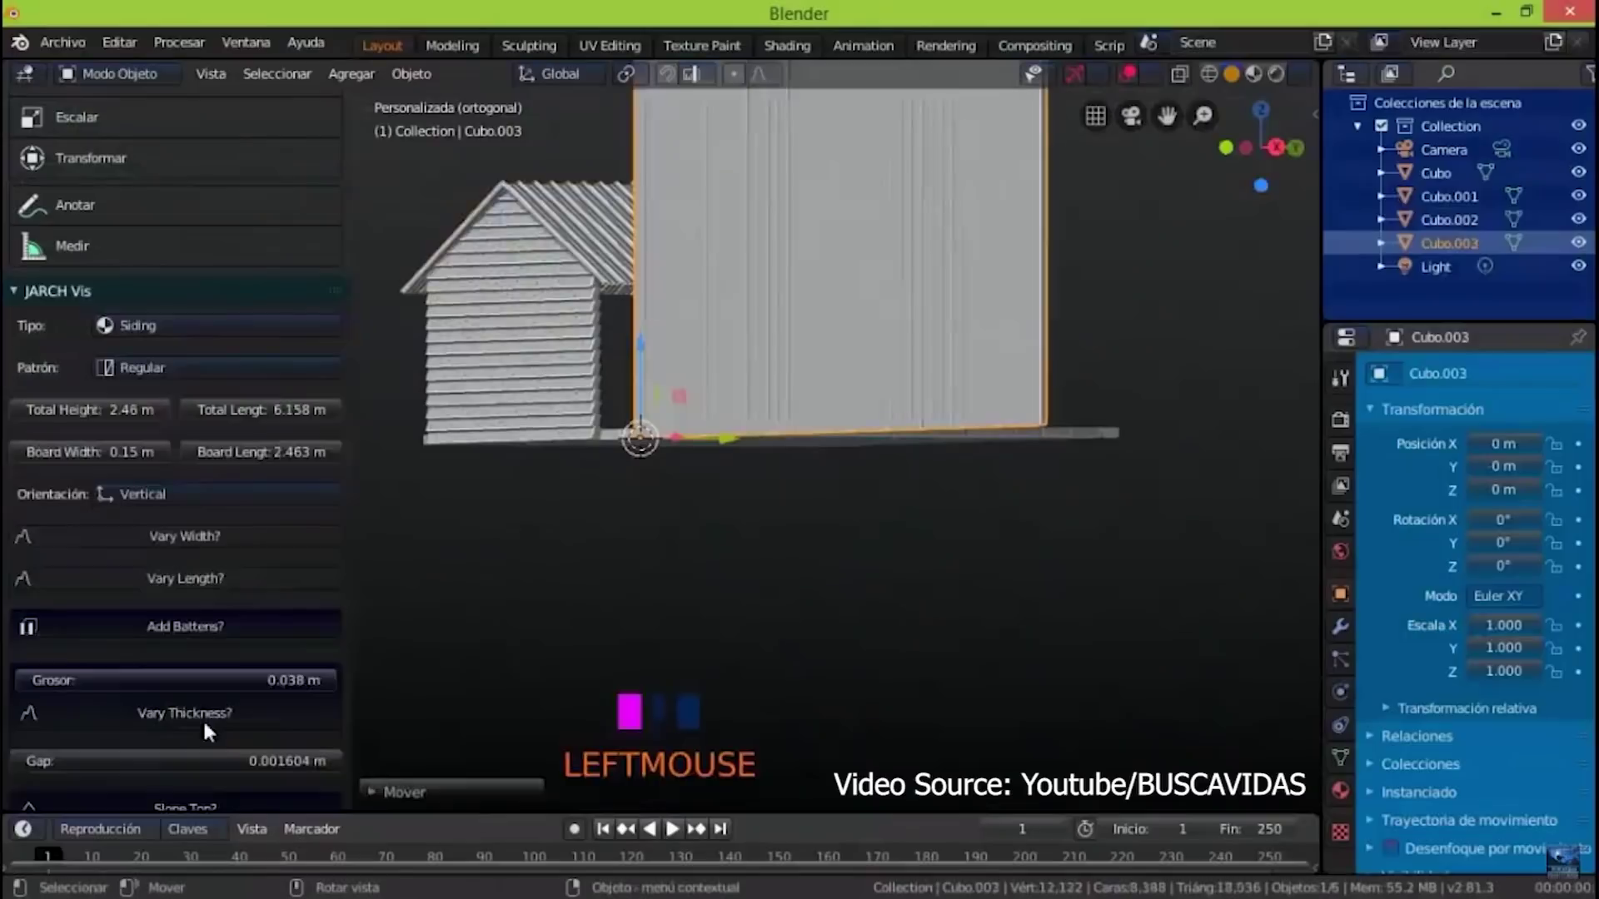
left_click(220, 367)
left_click(167, 416)
Lower the wall's total height and view it in side orthographic (Numpad 3)
left_click_drag(166, 410, 148, 411)
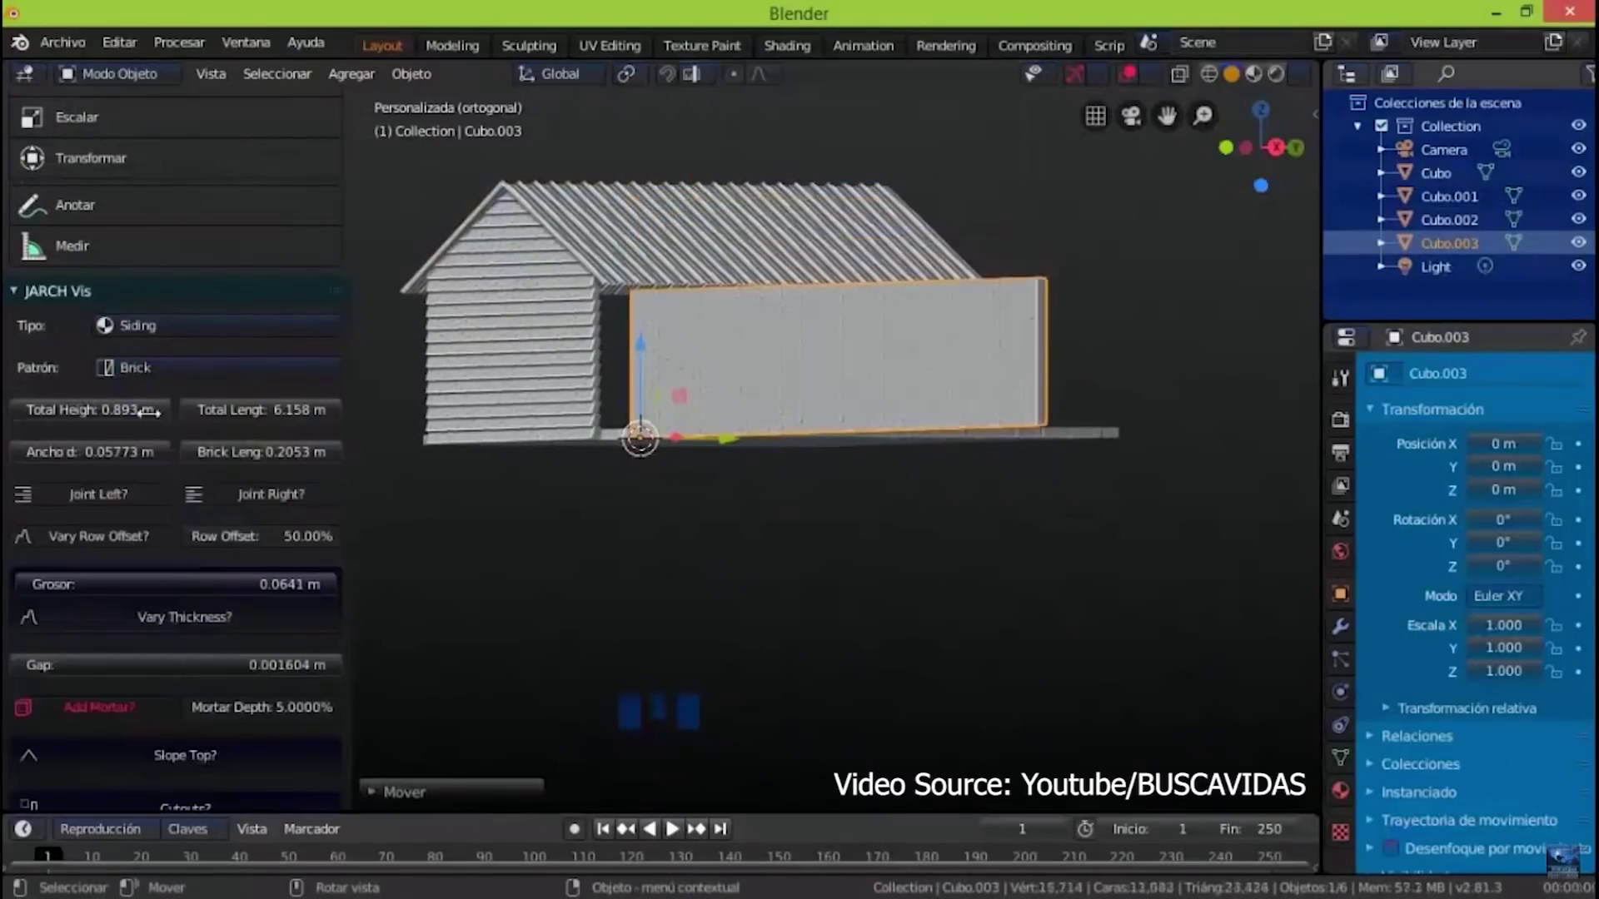
left_click(635, 441)
key("KP_3")
key("s")
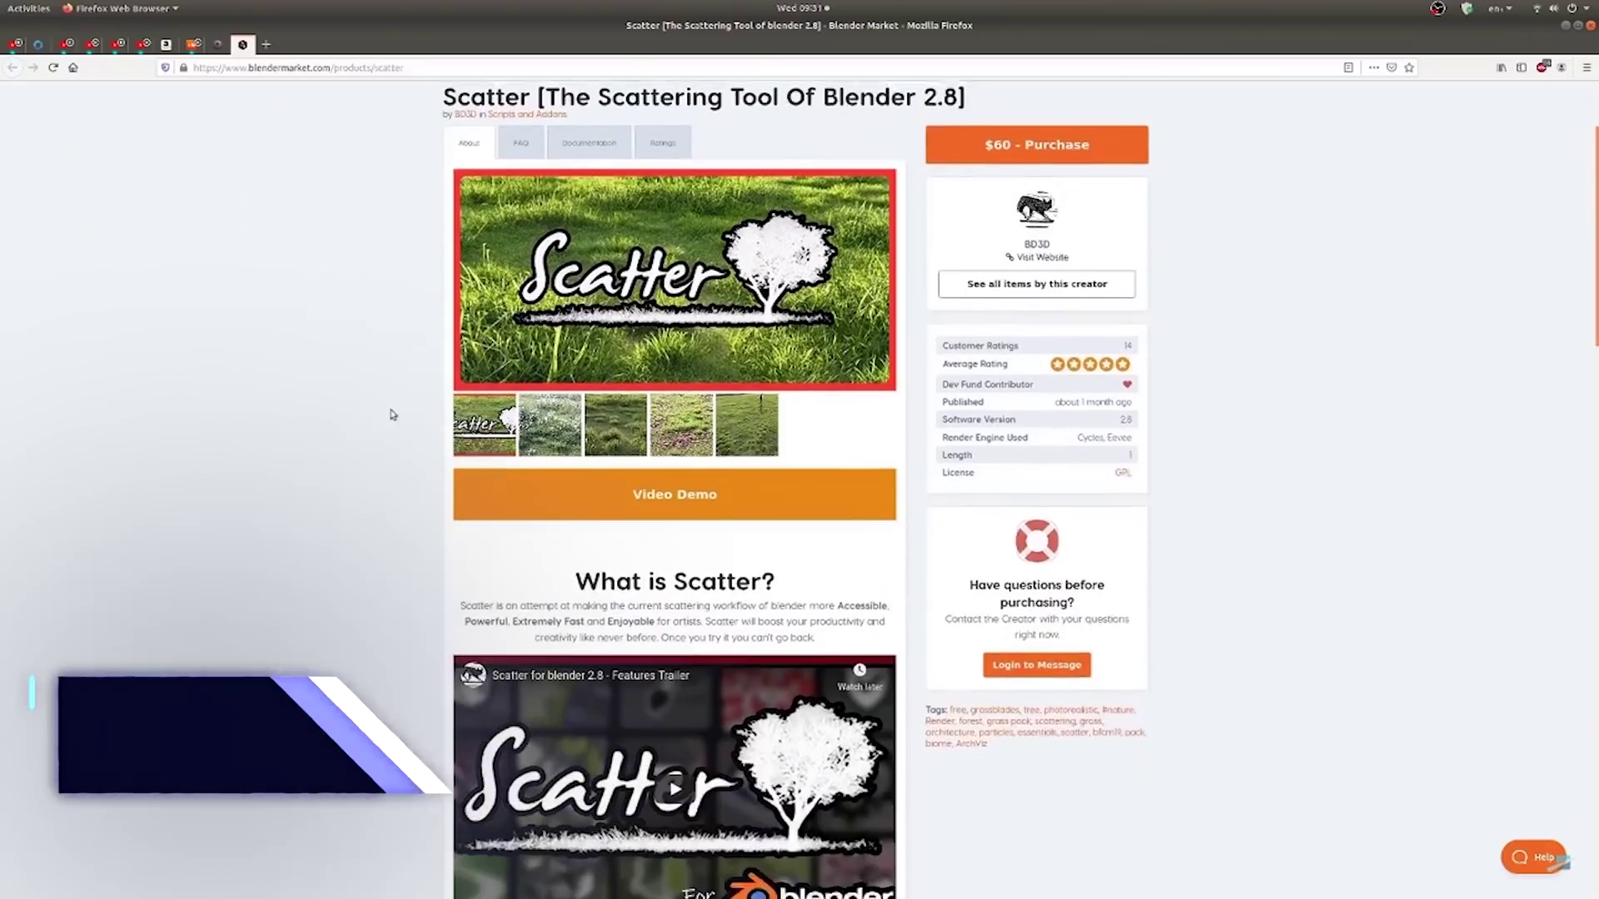
scroll(391, 414, "down", 5)
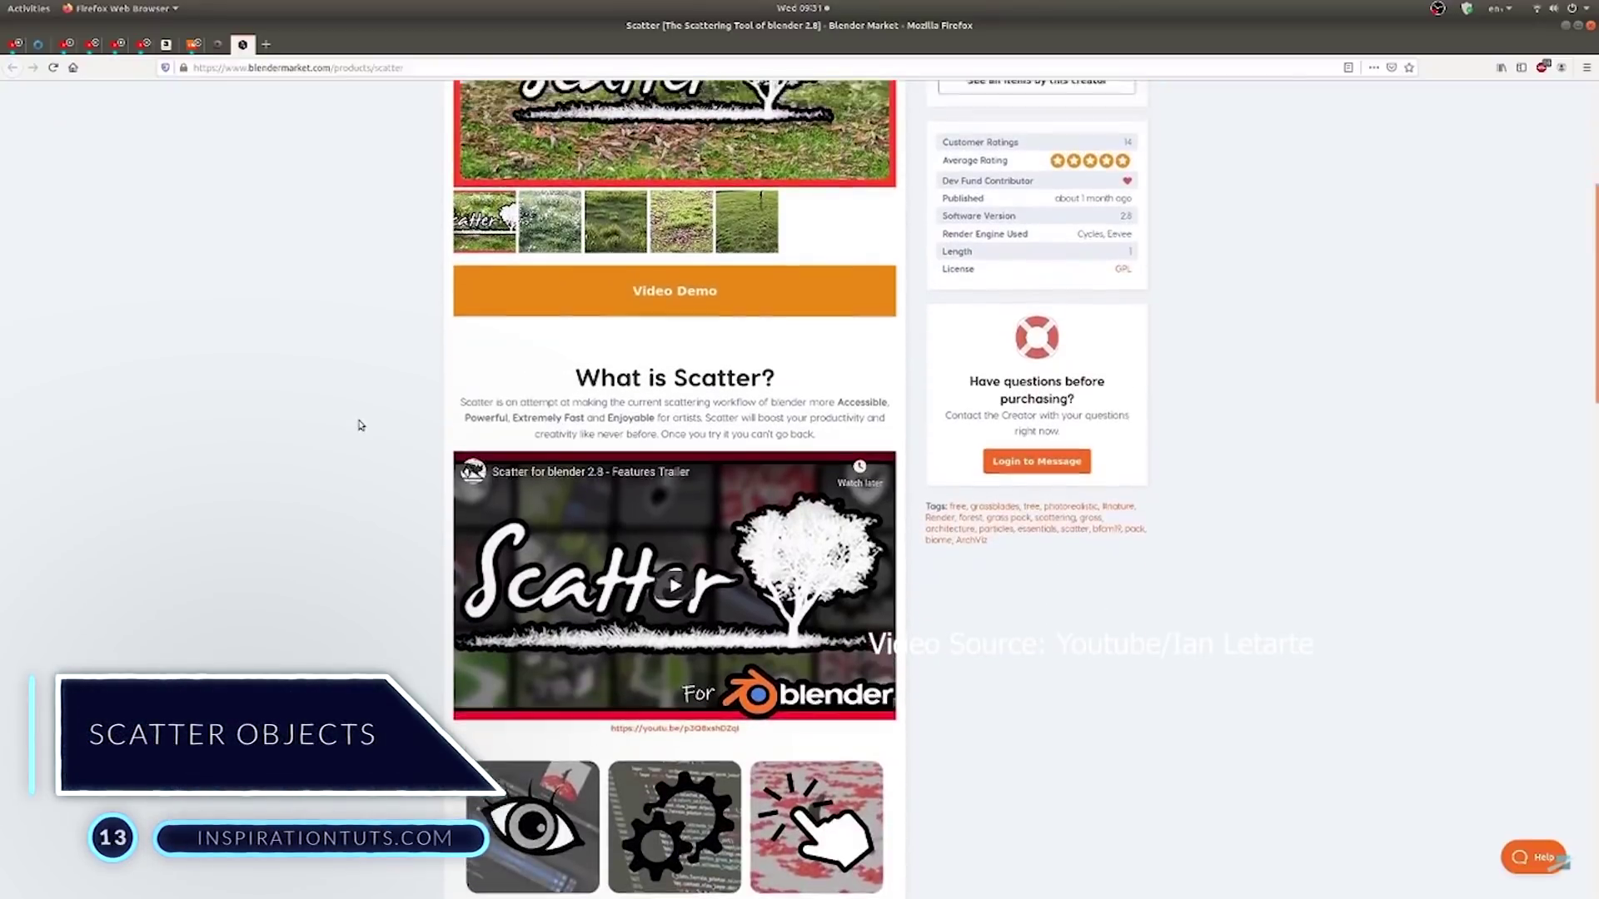
scroll(360, 425, "up", 5)
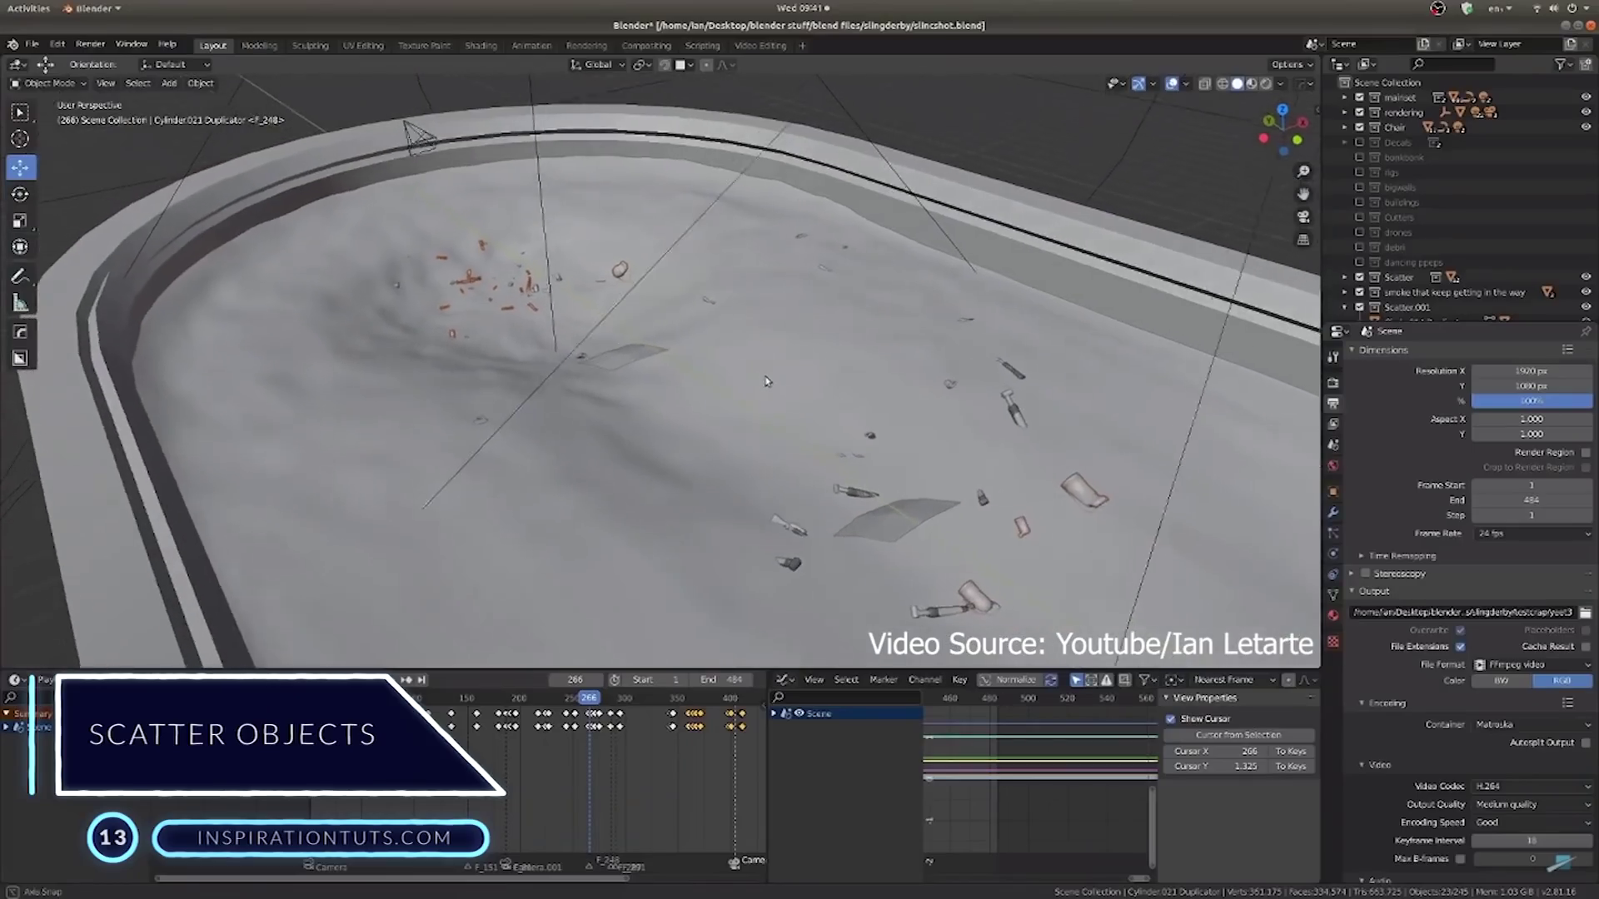
Weight-paint an arc of particle density onto the plane
mouse_move(767, 380)
middle_mouse_down()
mouse_move(677, 370)
mouse_move(841, 299)
mouse_move(891, 308)
mouse_move(772, 380)
middle_mouse_up()
scroll(678, 381, "up", 5)
scroll(841, 300, "up", 4)
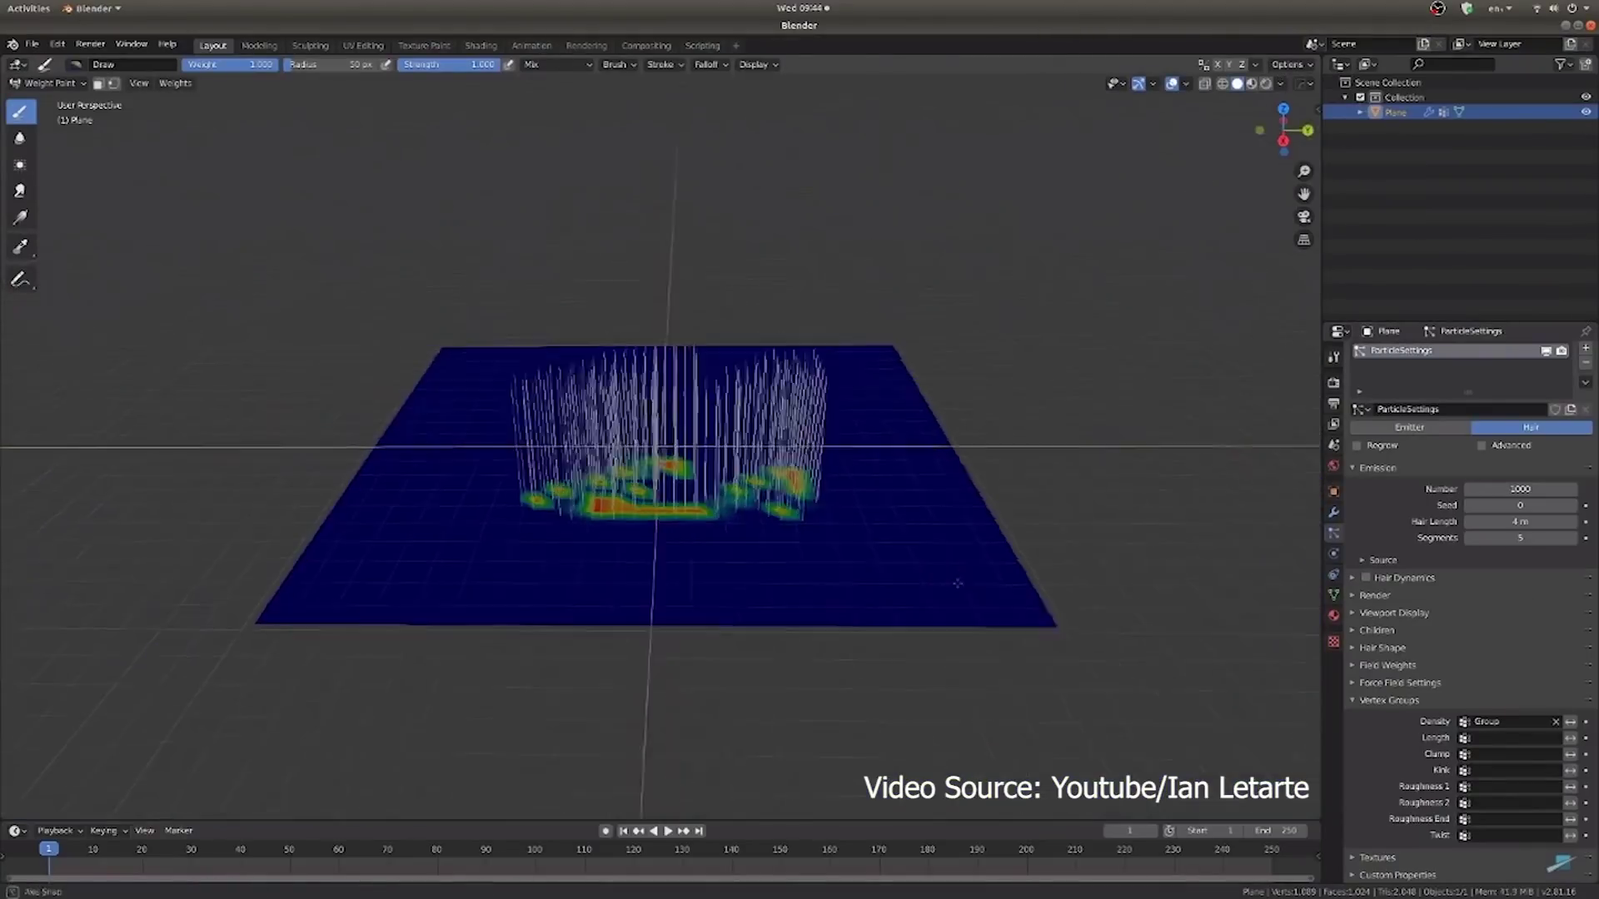
middle_click_drag(957, 583, 666, 574)
mouse_move(667, 574)
left_mouse_down()
mouse_move(770, 462)
mouse_move(878, 447)
mouse_move(939, 493)
mouse_move(982, 583)
left_mouse_up()
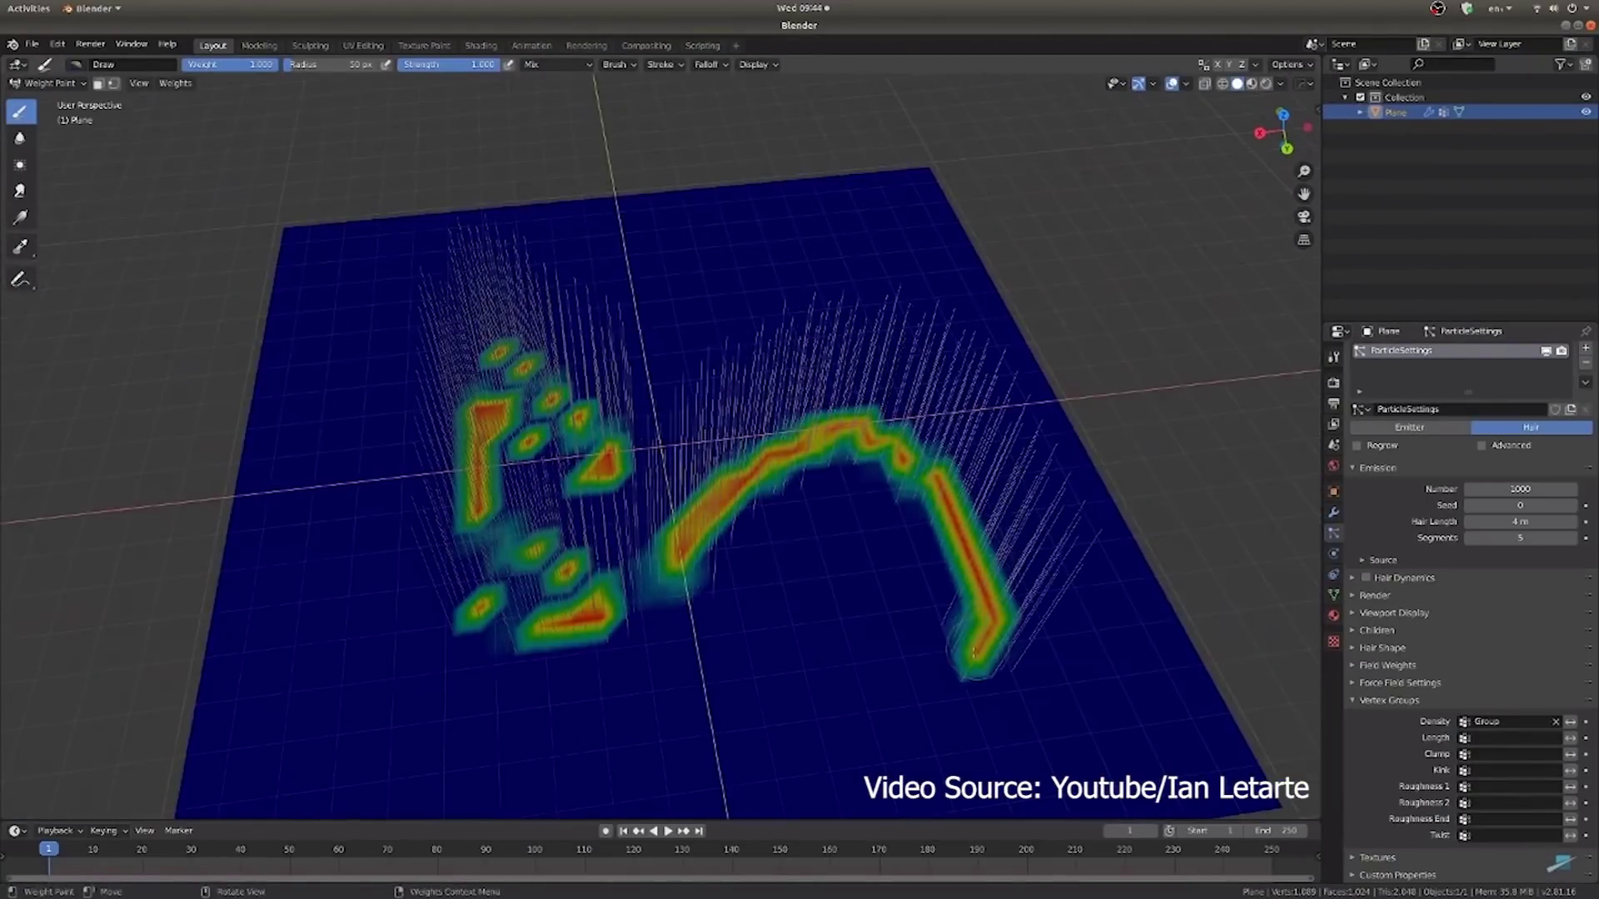
Extend the Object Scatter stroke so more cubes fill the outline
scroll(921, 592, "down", 3)
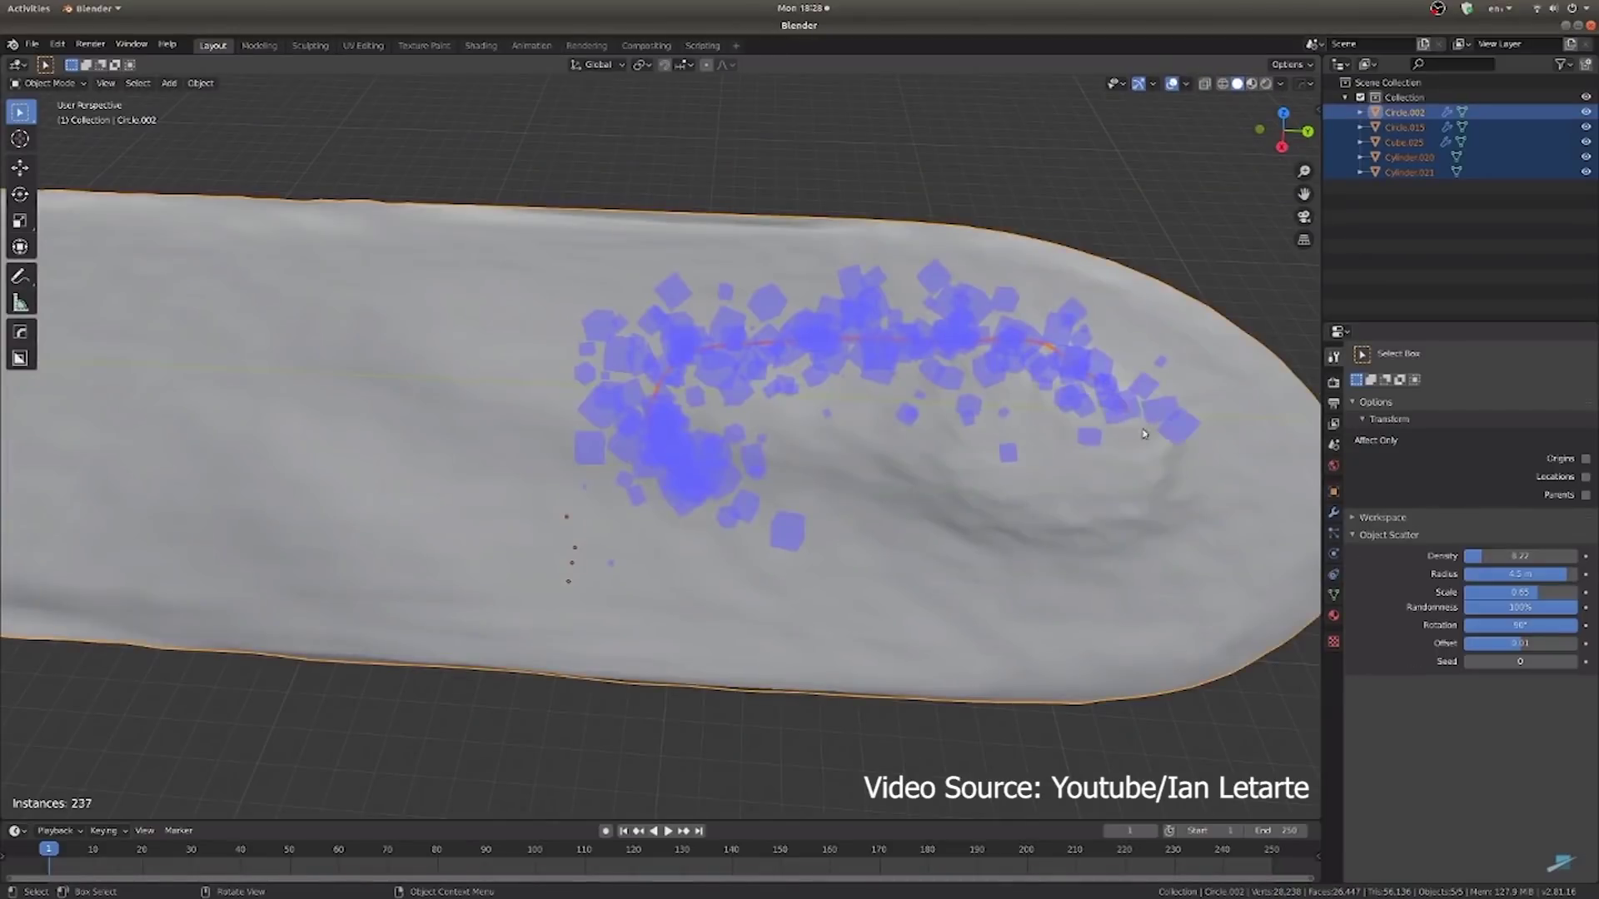
mouse_move(1144, 433)
left_mouse_down()
mouse_move(1148, 509)
mouse_move(1066, 531)
mouse_move(861, 522)
mouse_move(714, 464)
left_mouse_up()
middle_click_drag(710, 463, 879, 564)
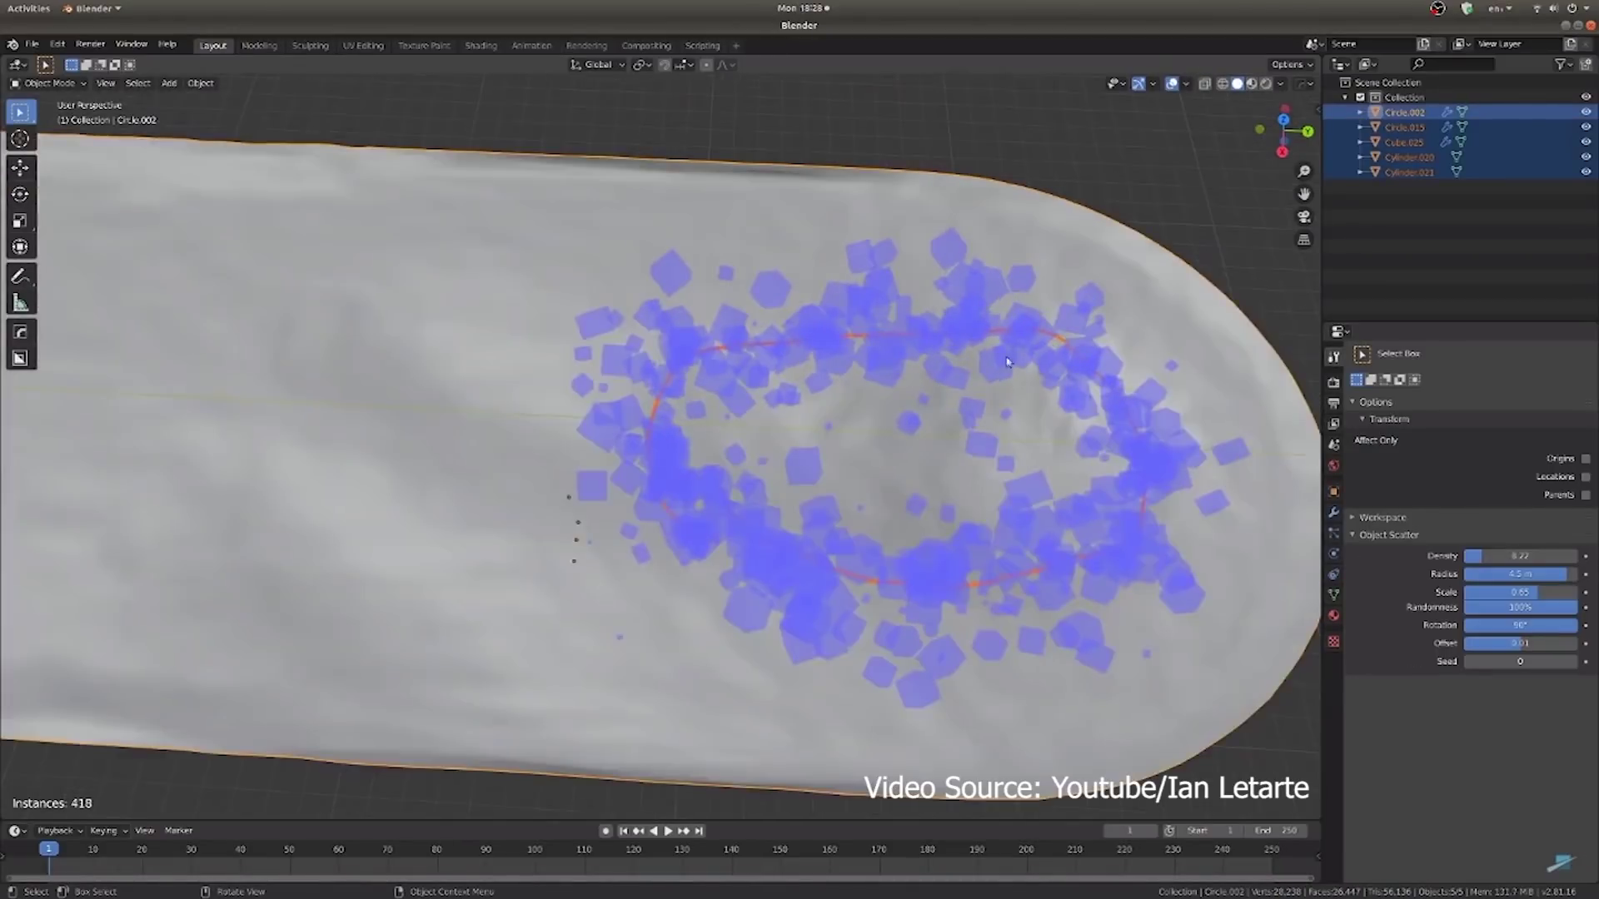
middle_click_drag(1056, 306, 683, 455)
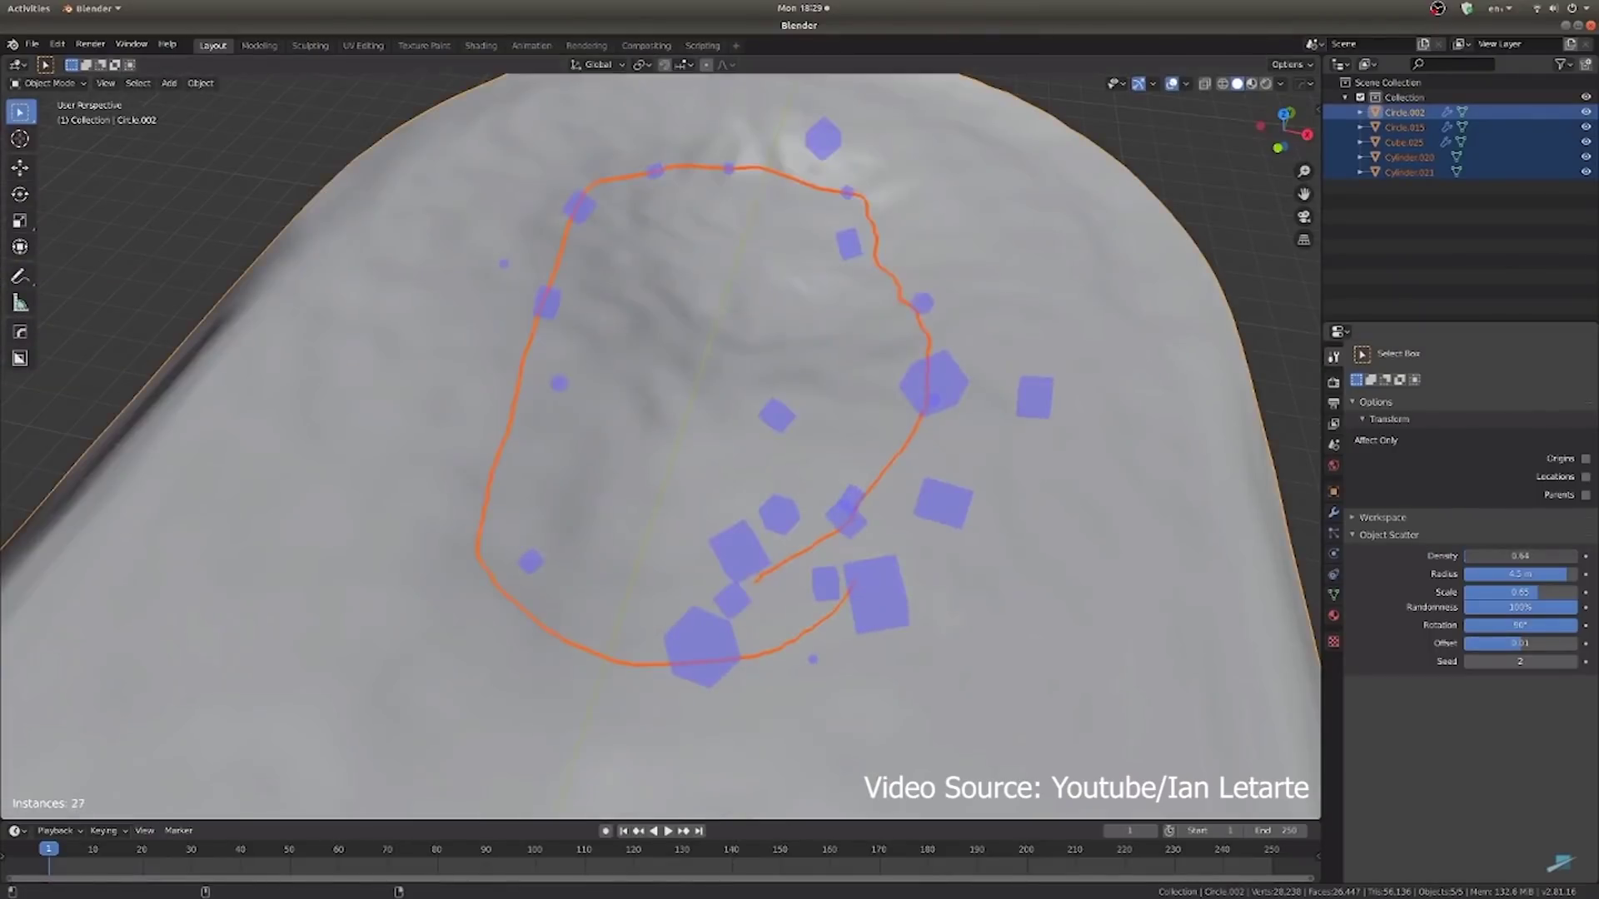
Set the scattered cubes' Scale to 1.00 and Randomness to 100%
left_click_drag(1524, 592, 1467, 614)
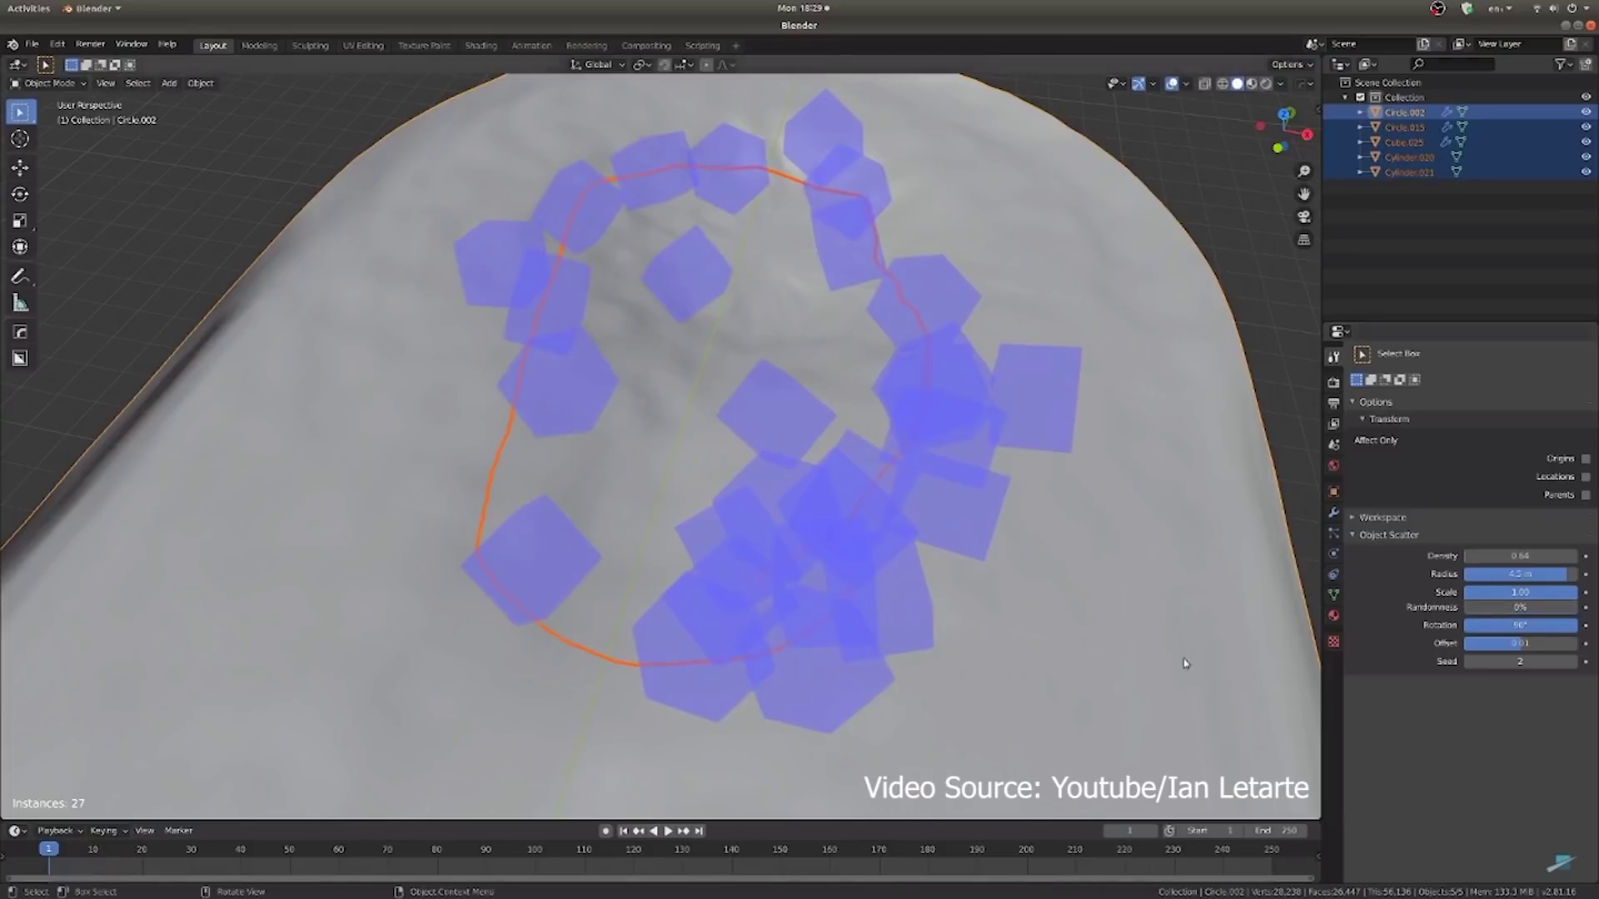
left_click_drag(1479, 614, 1576, 608)
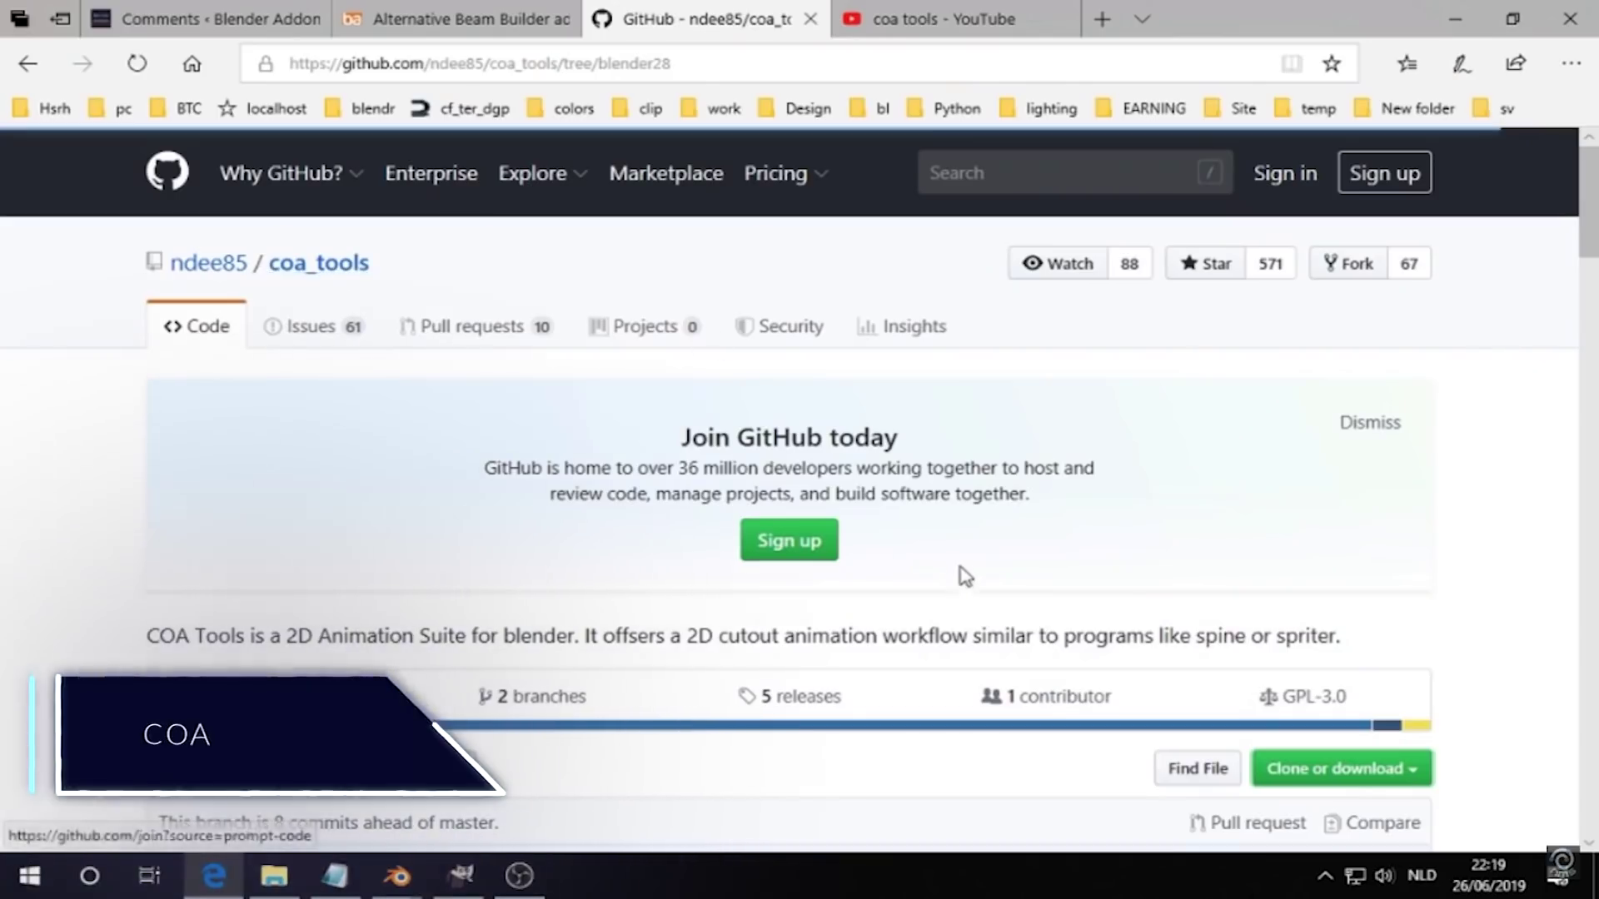
scroll(926, 431, "down", 1)
scroll(828, 508, "down", 4)
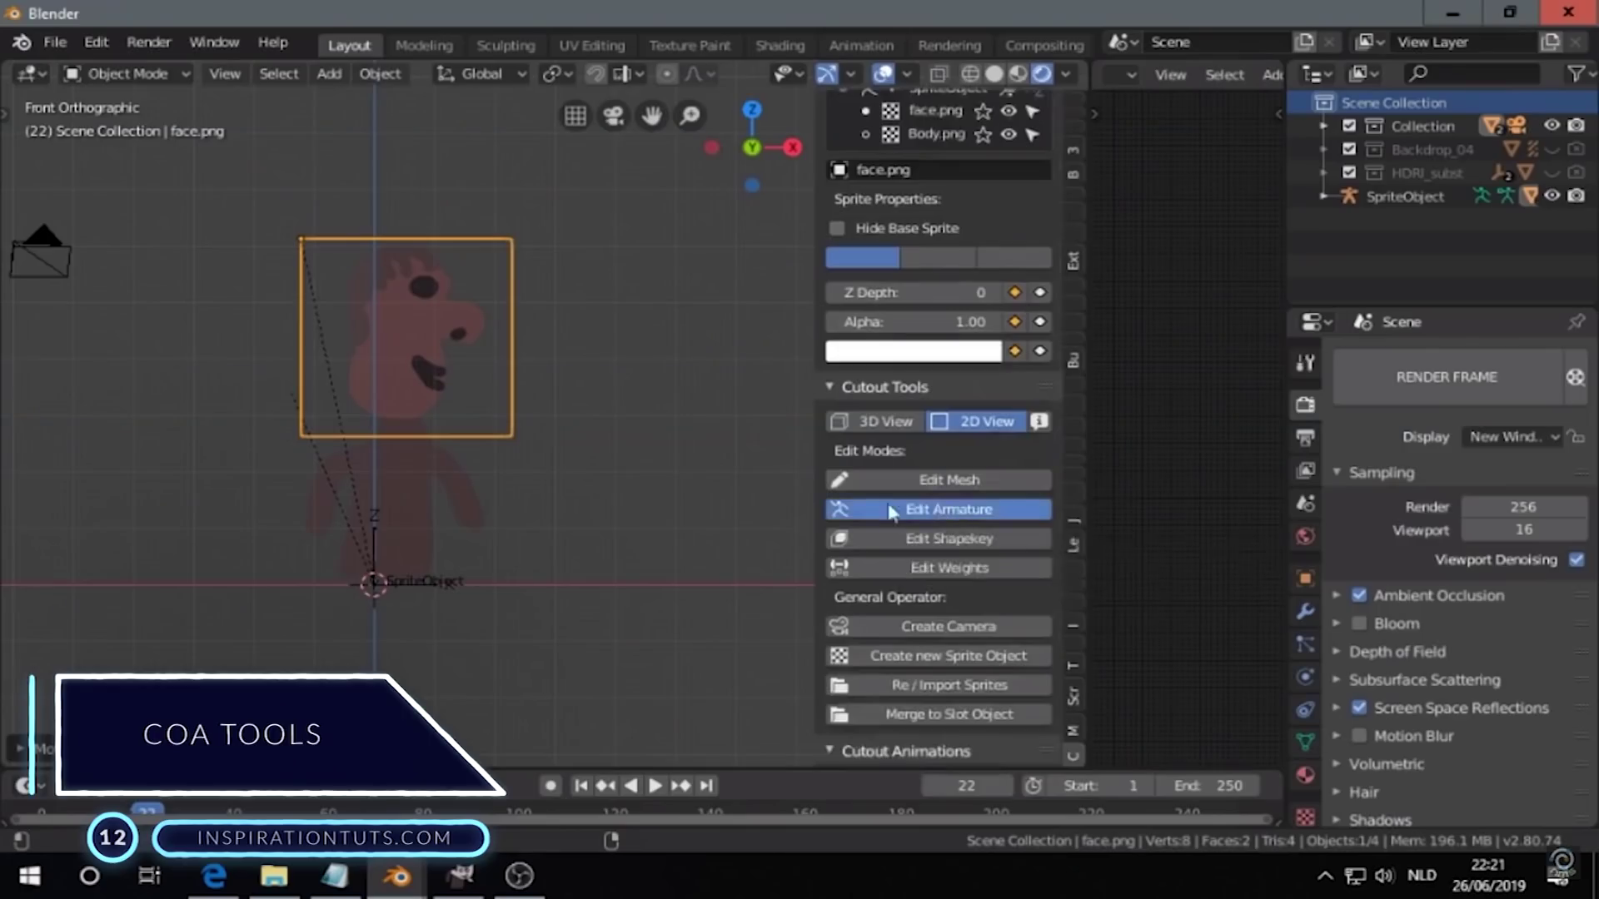
left_click(893, 511)
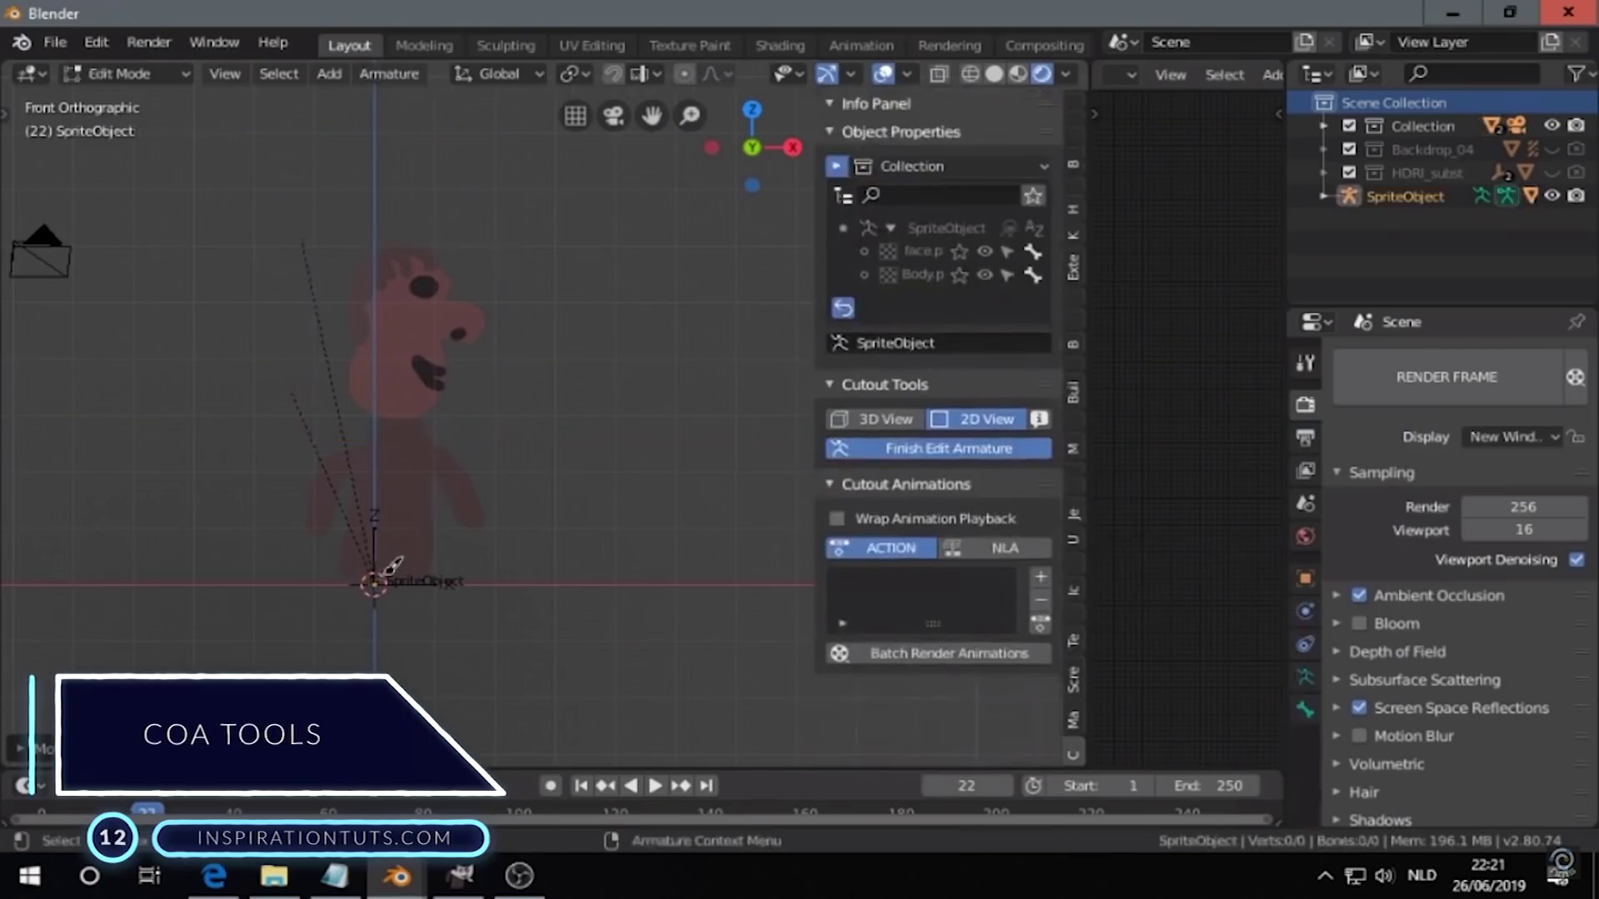
Draw bones from the sprite's origin up into the head and stretch the head bone
left_click_drag(379, 578, 408, 323)
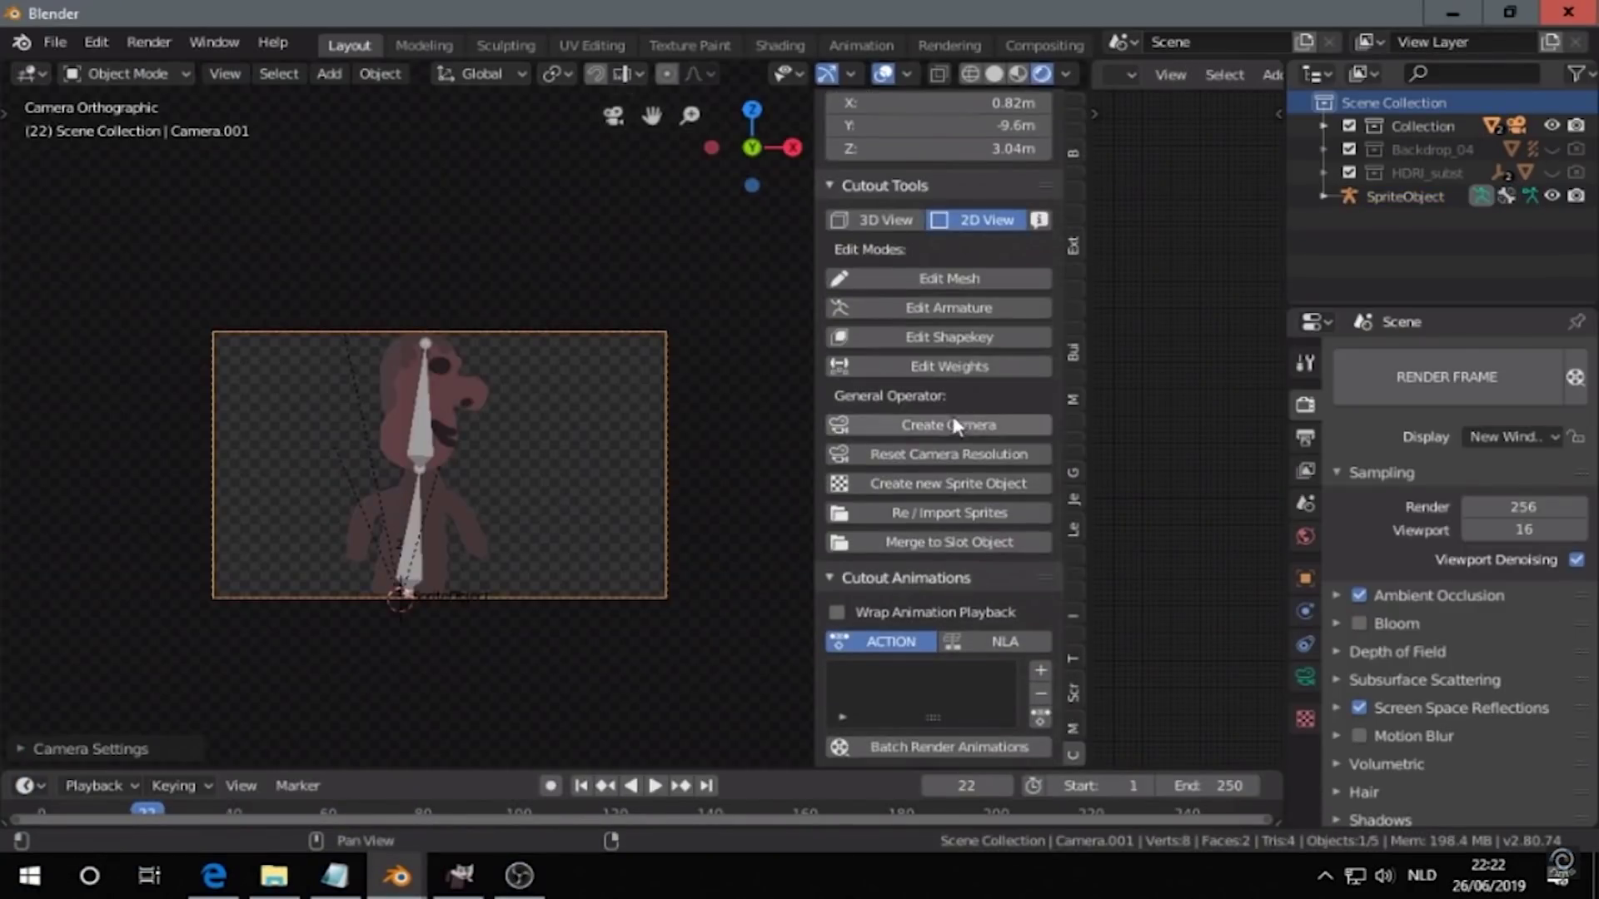
scroll(953, 451, "up", 3)
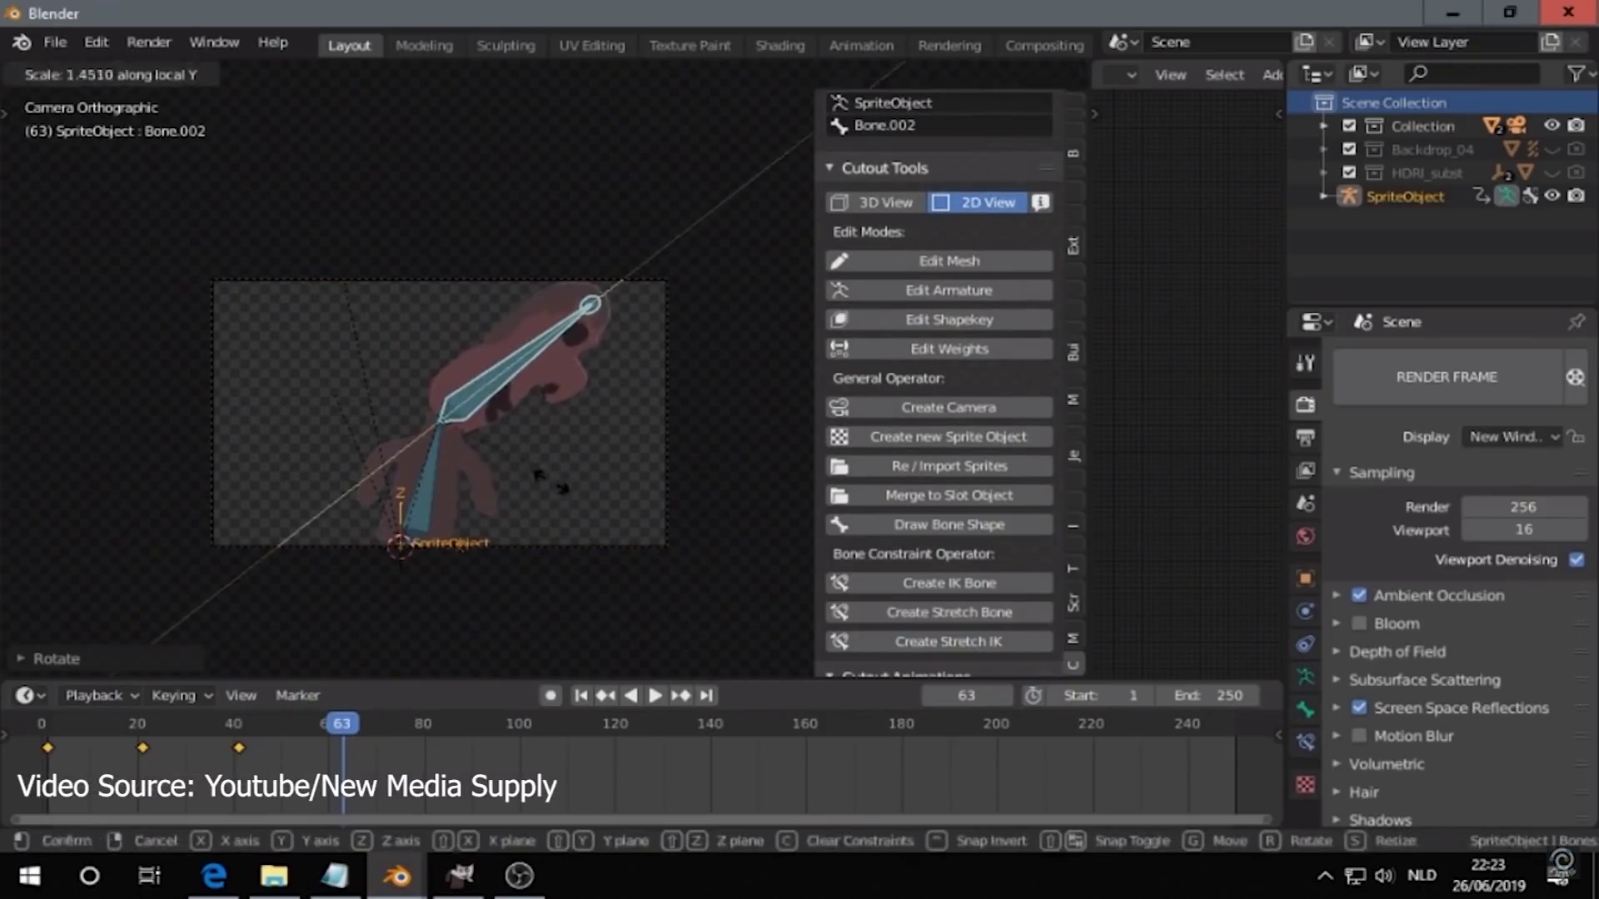
left_click(533, 490)
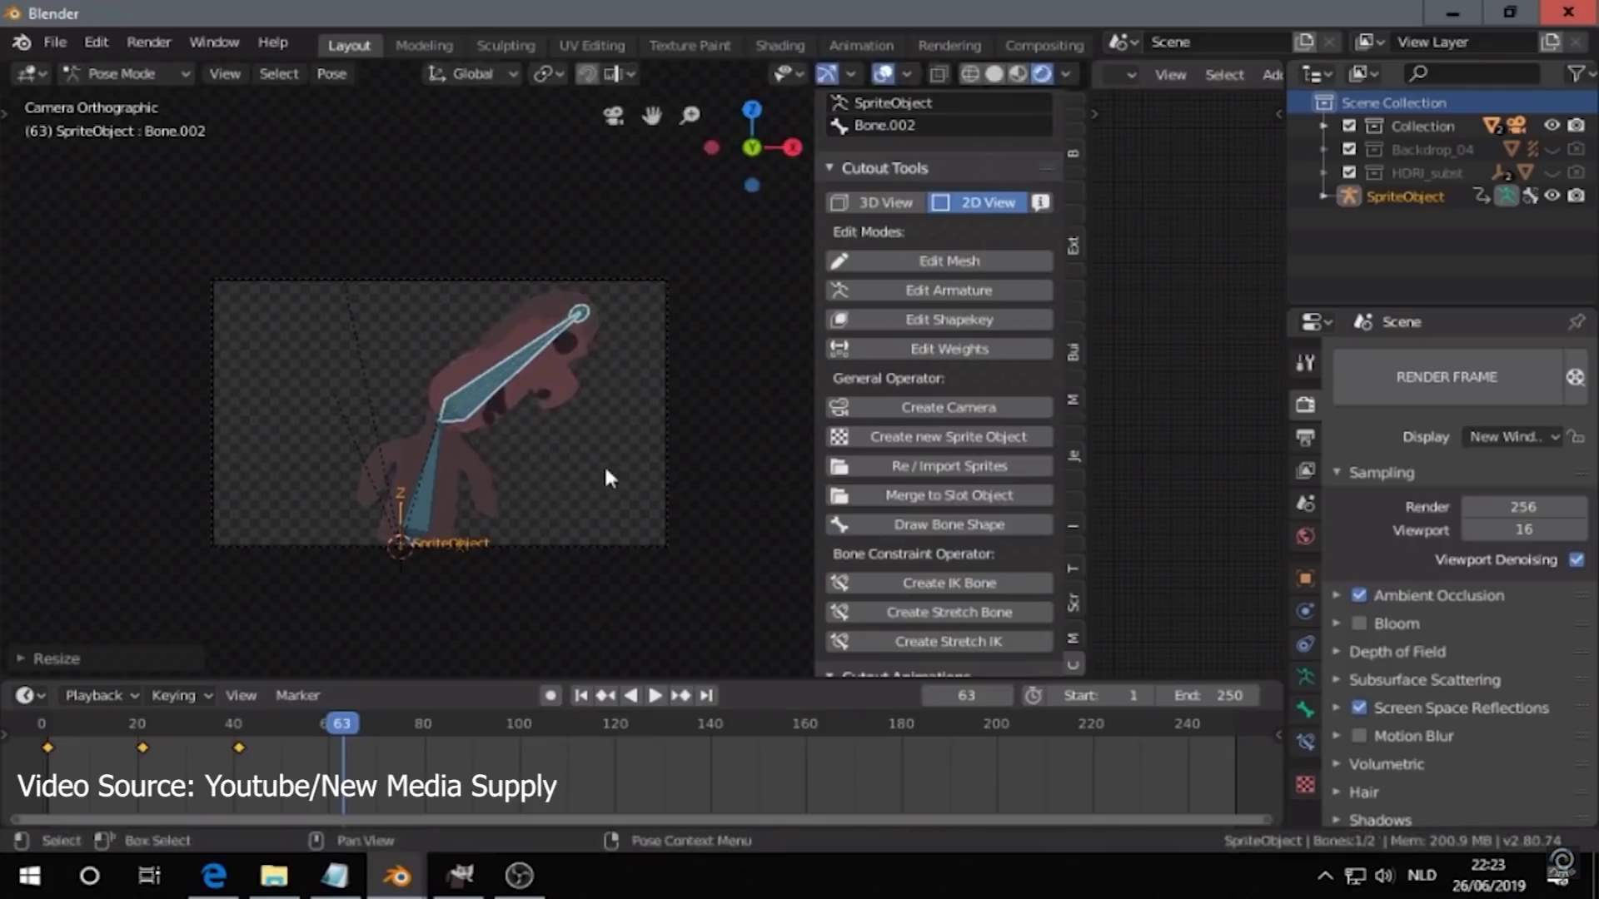
Key the Whole Character at frame 63, set End to 63, and play from frame 1
key("i")
left_click(589, 503)
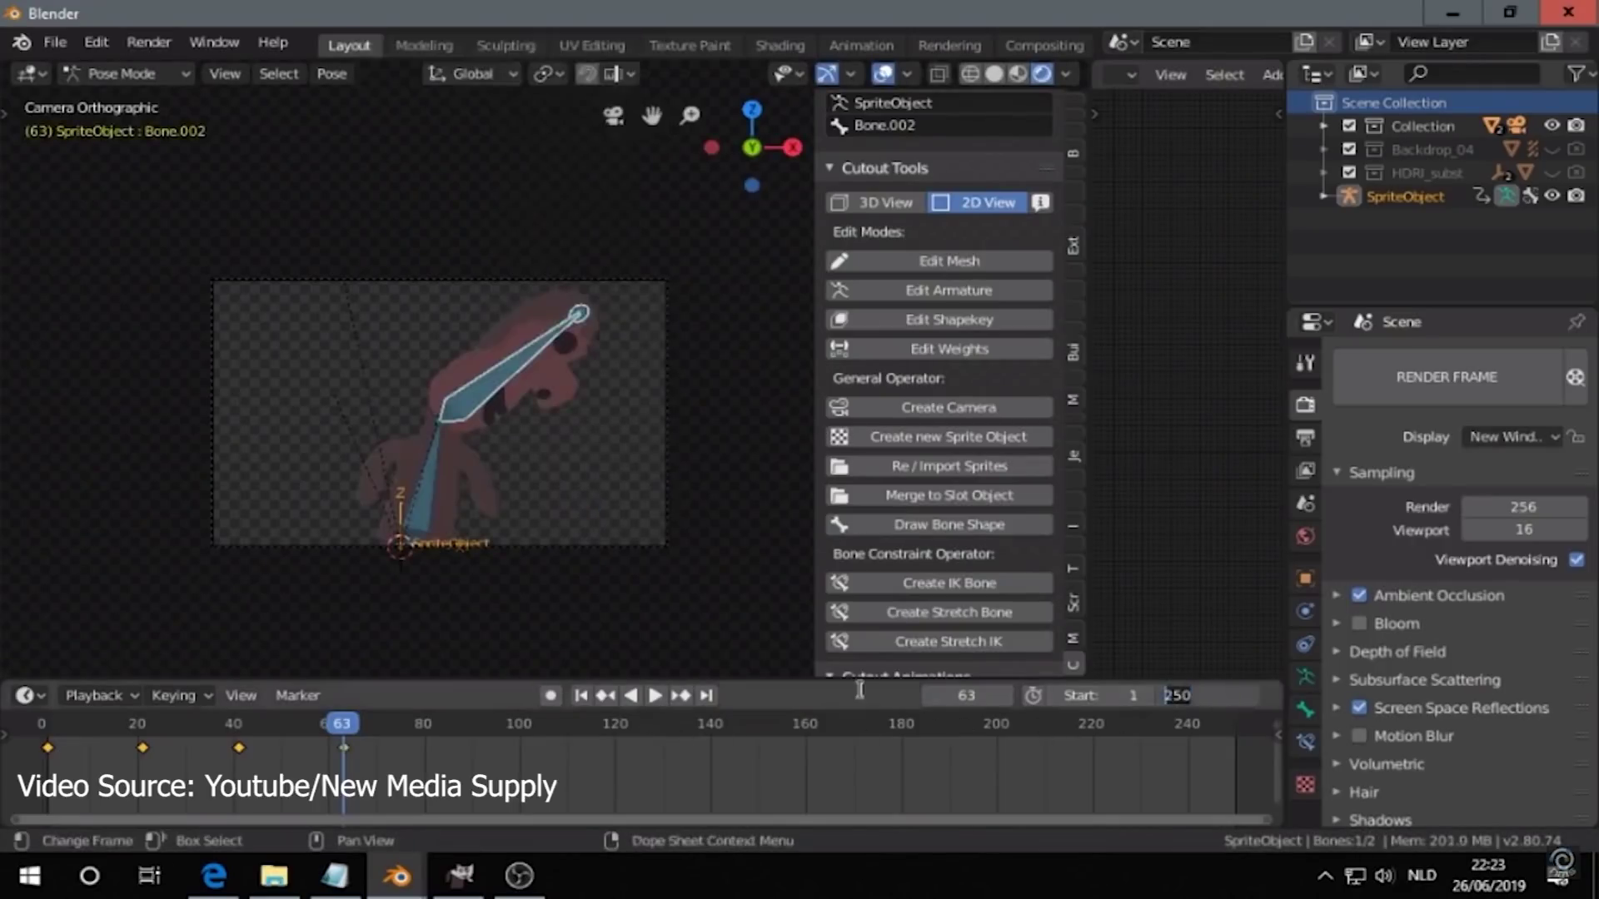
type("63")
key("Return")
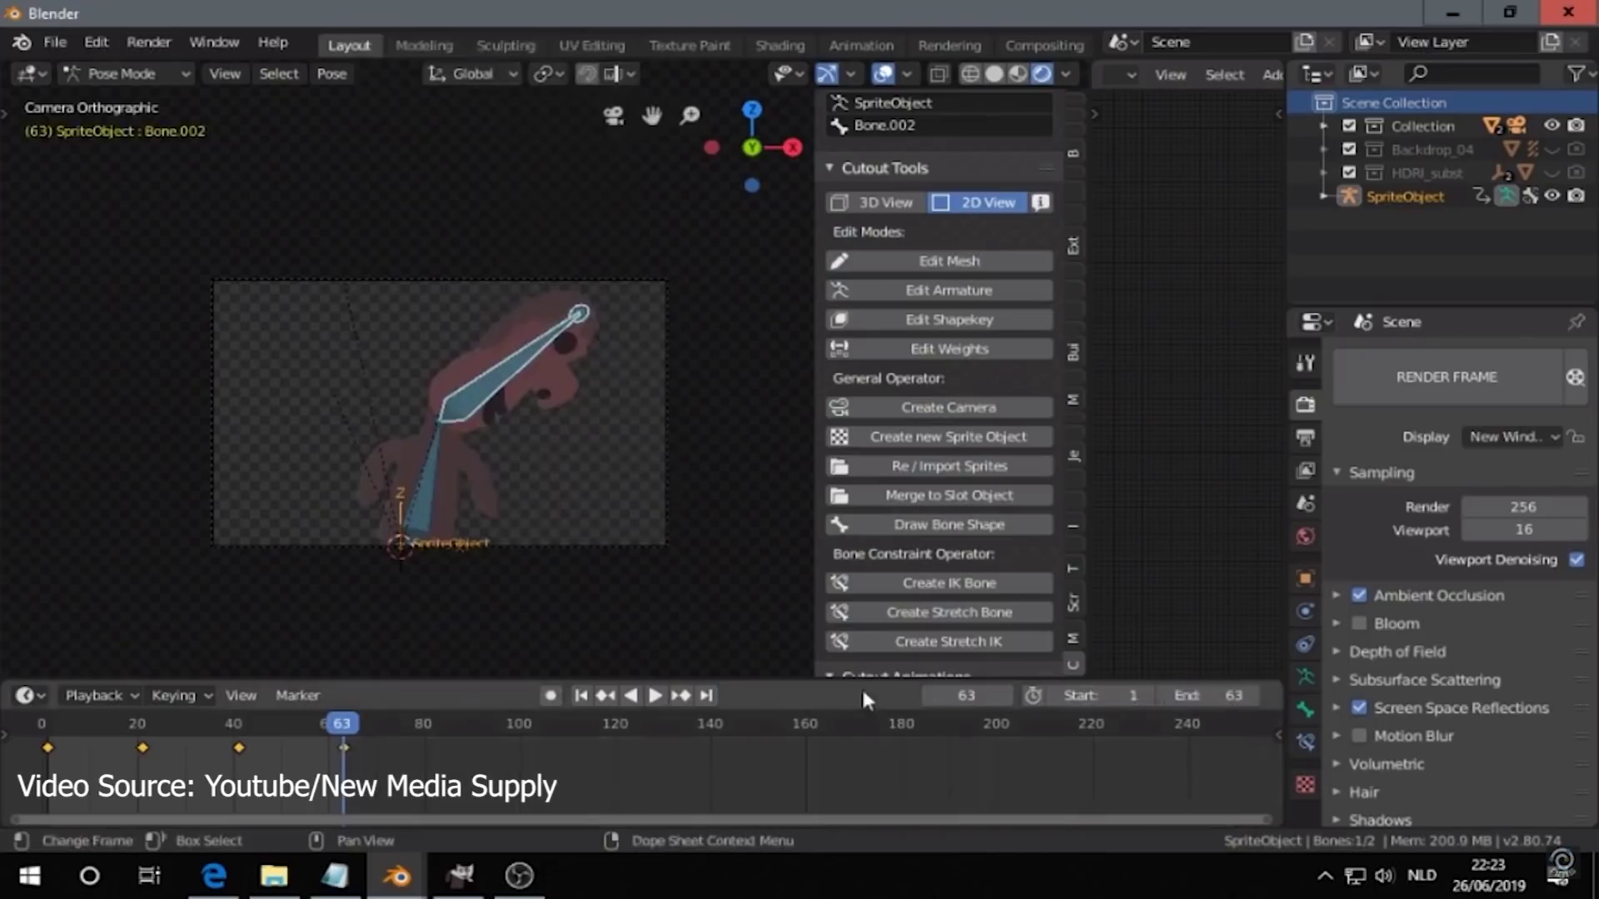
left_click(581, 698)
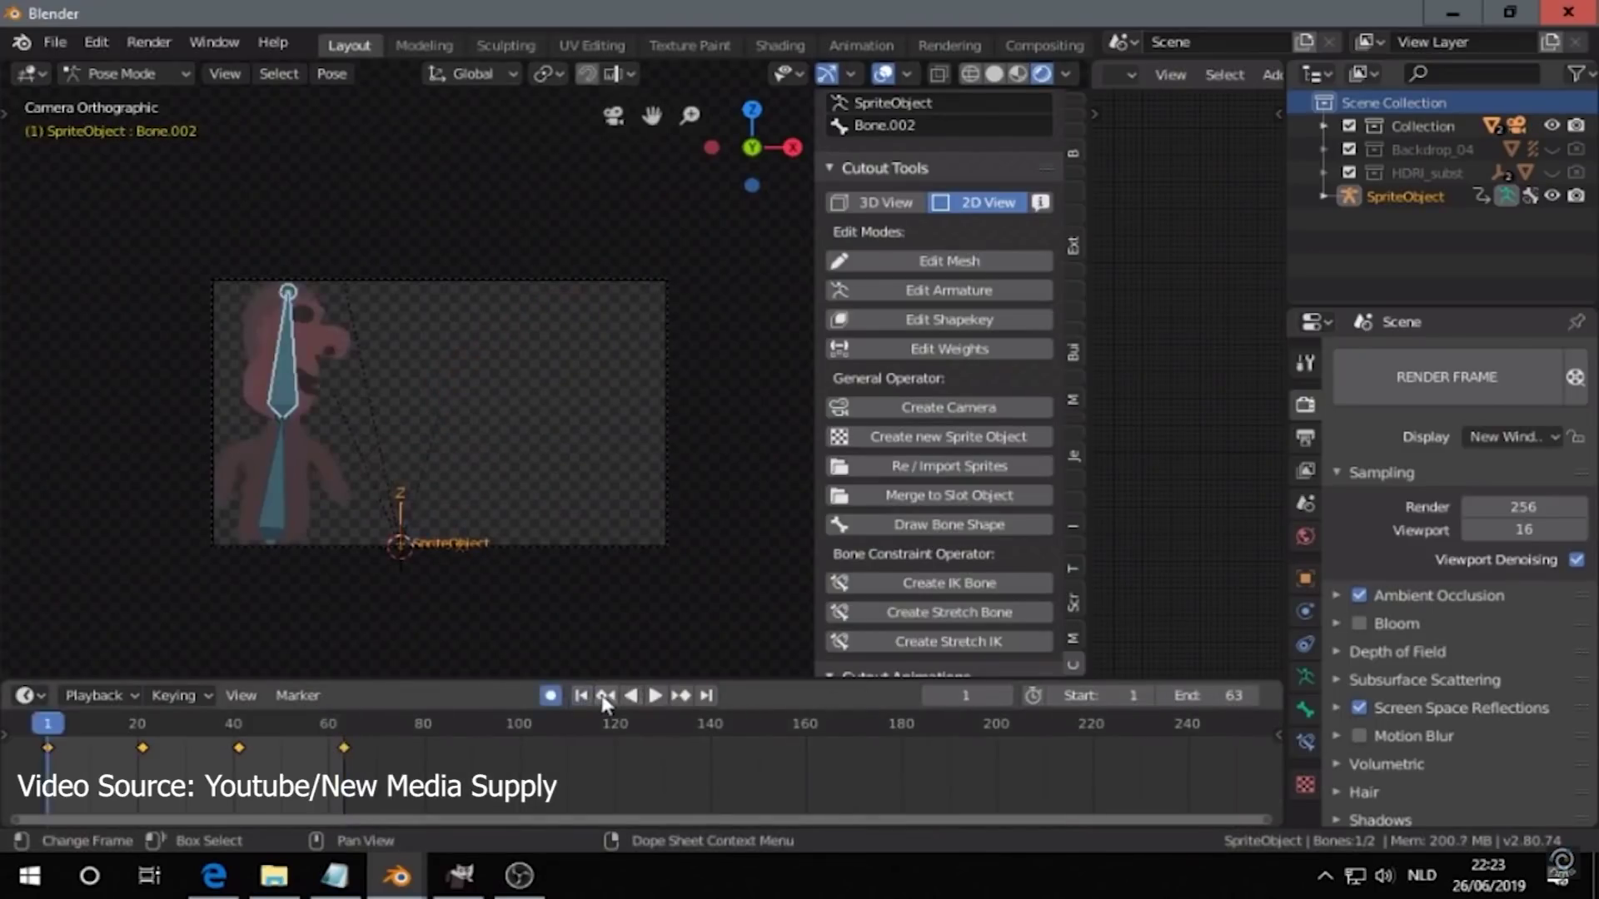
left_click(656, 695)
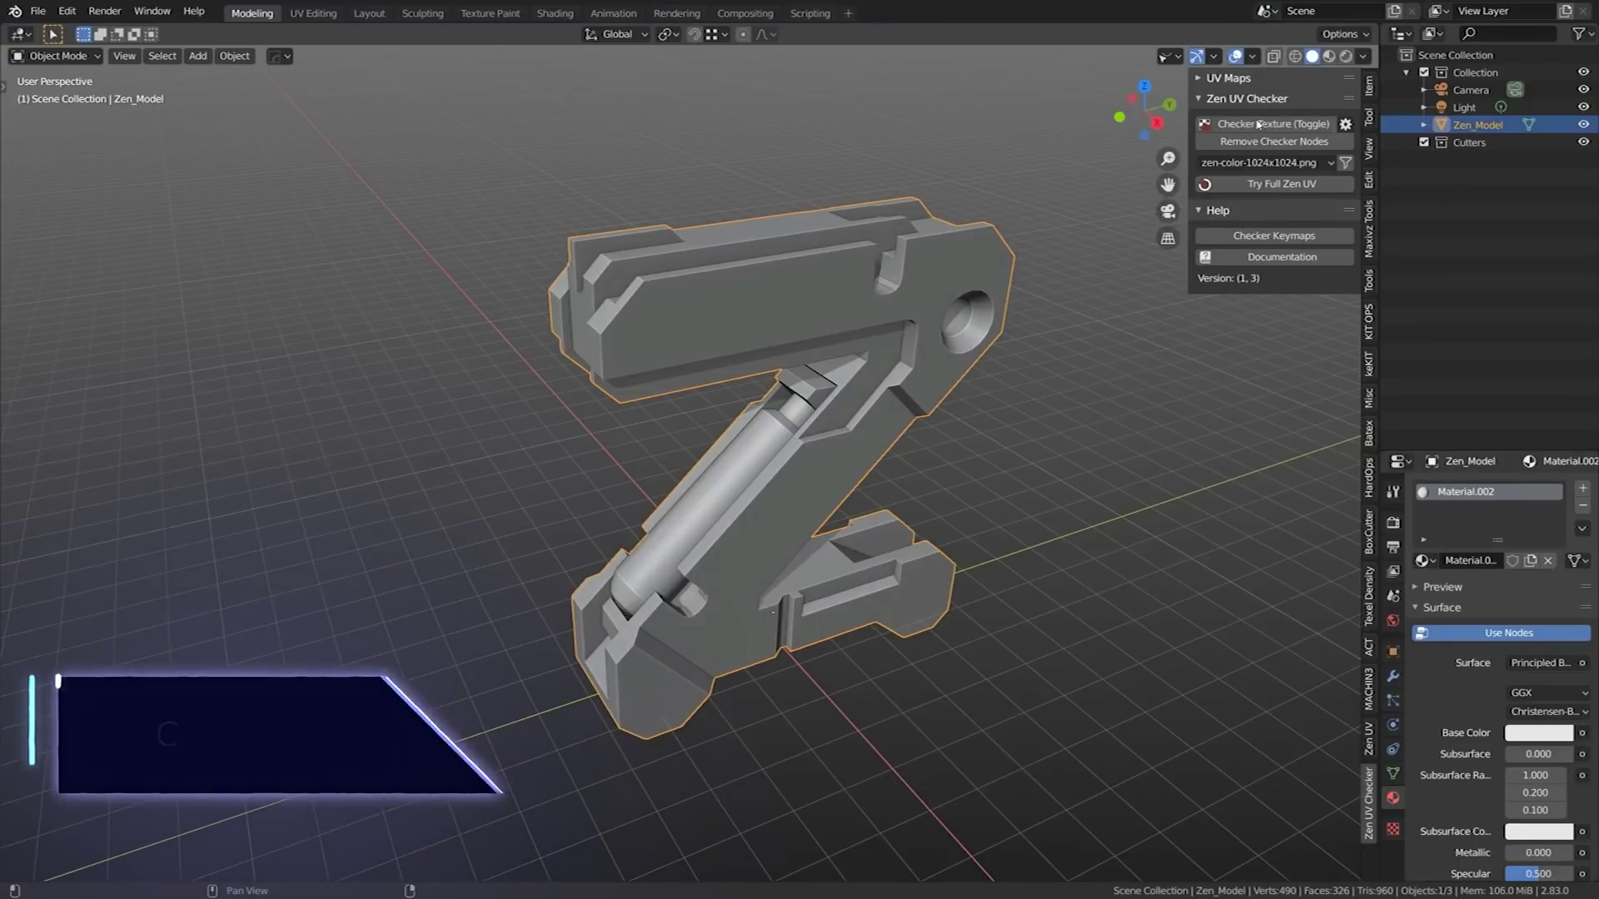
Toggle the checker texture and pick zen-mono-2048x2048.png at 4096 resolution
left_click(1263, 130)
left_click(1264, 130)
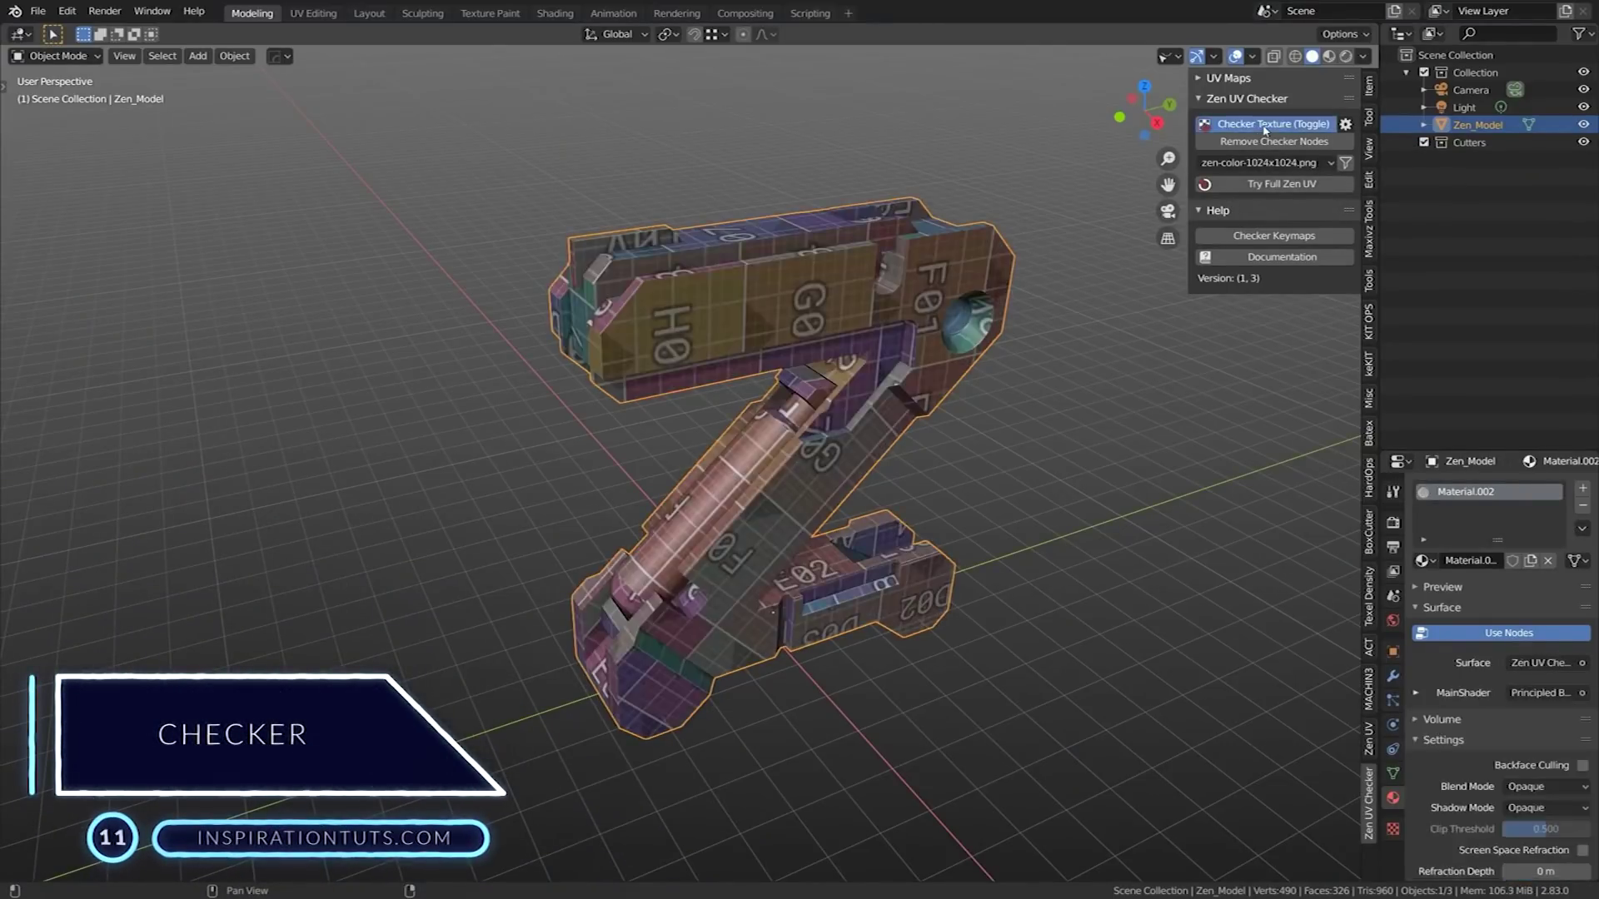
left_click(1289, 166)
left_click(1249, 271)
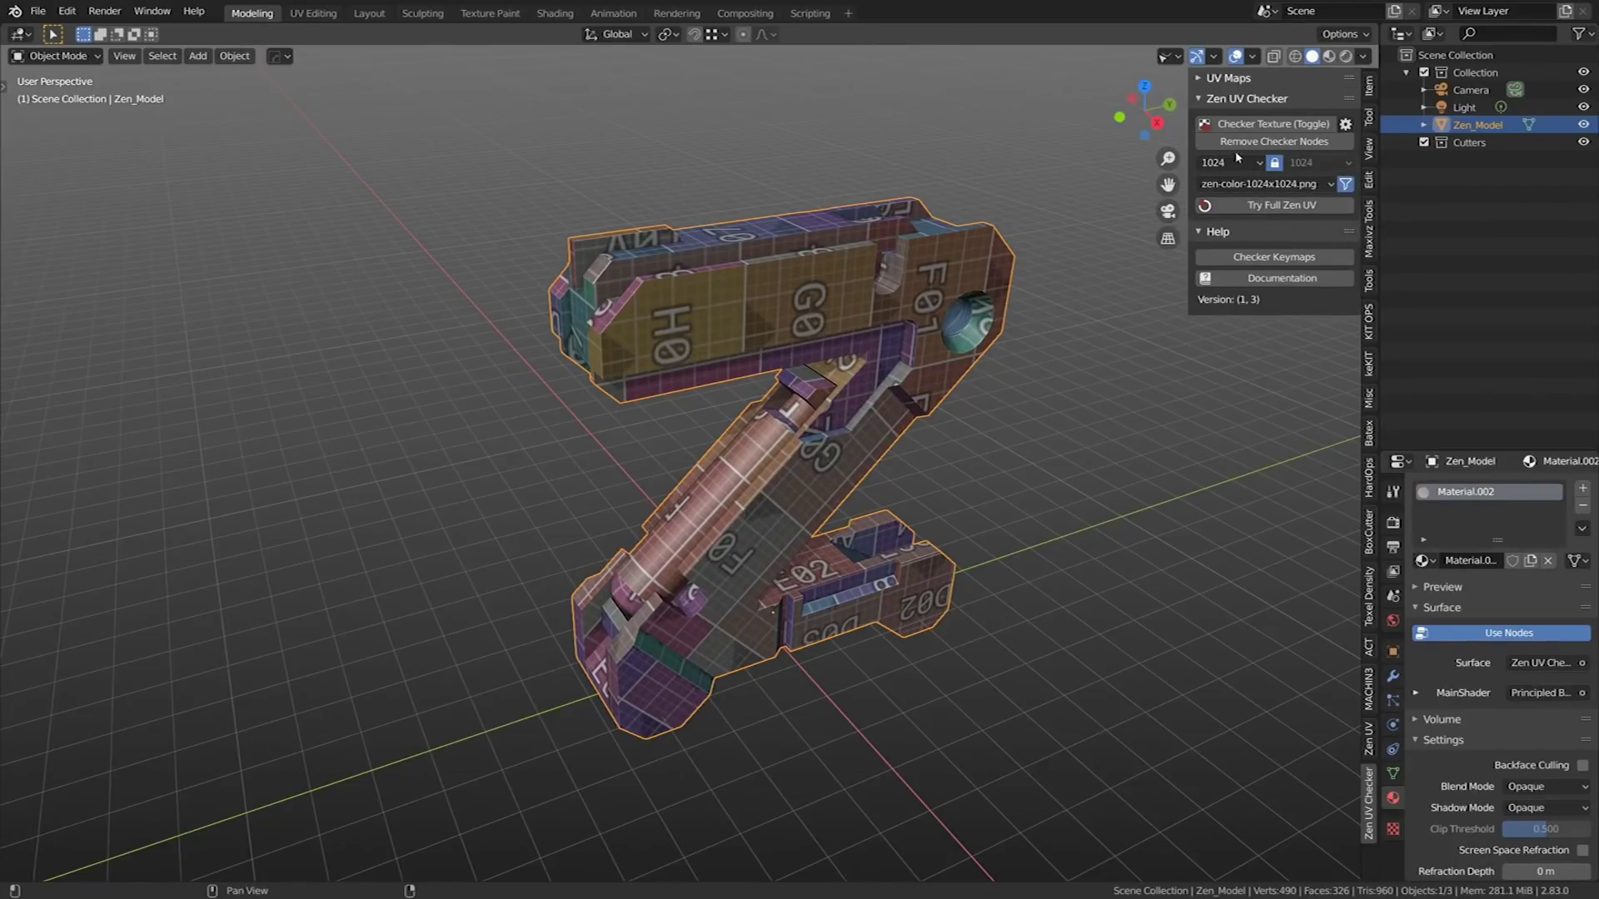
left_click(1213, 238)
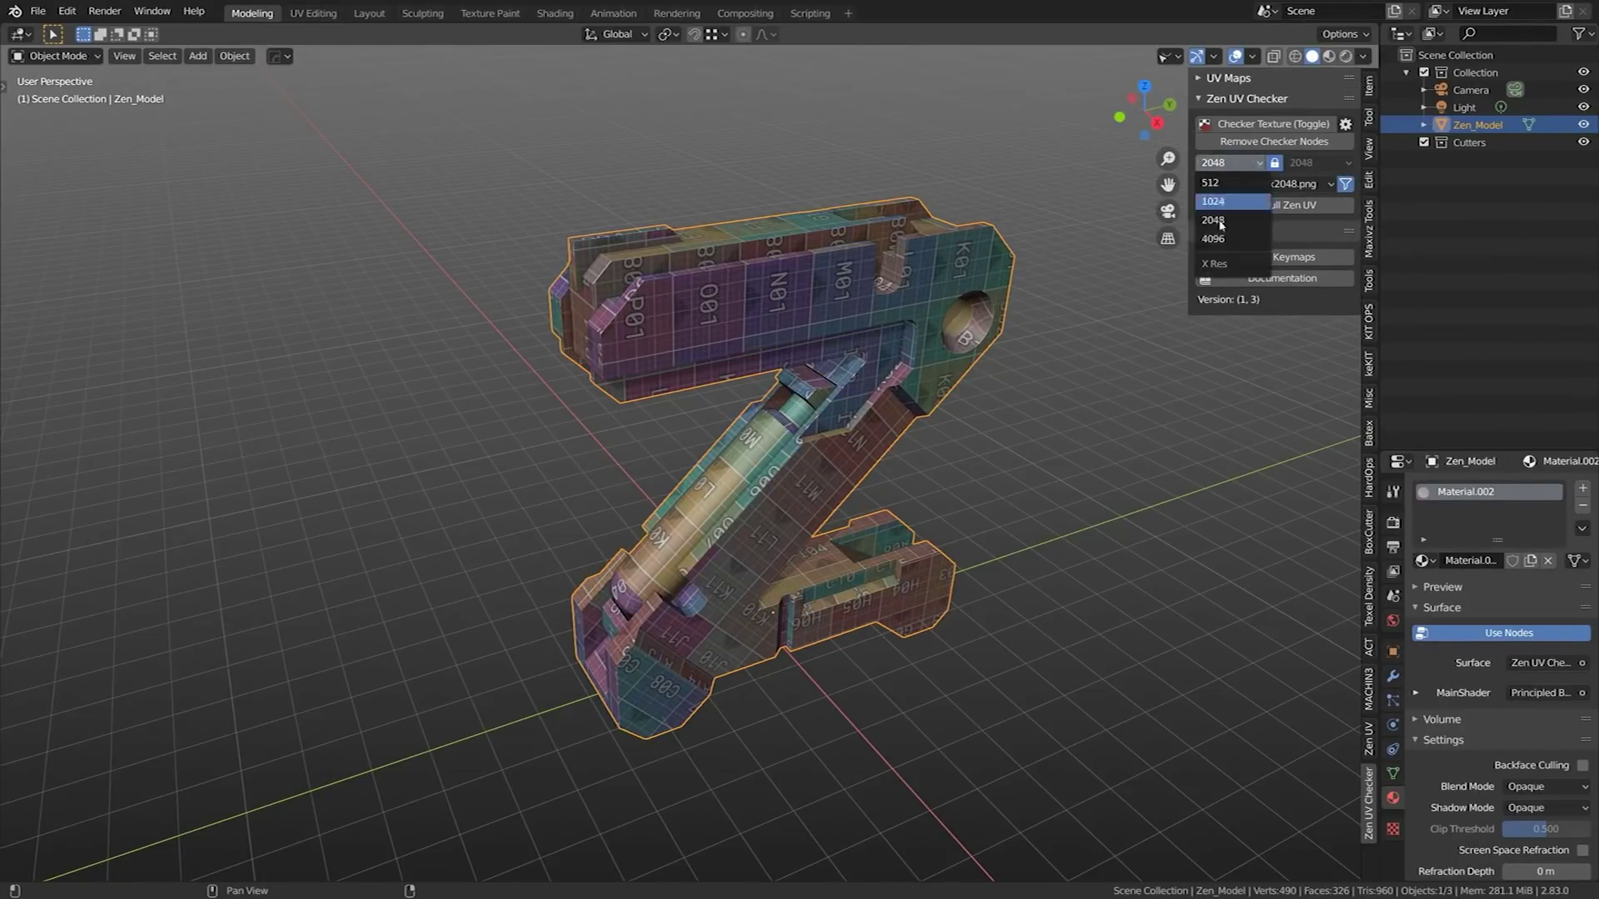
left_click(1246, 208)
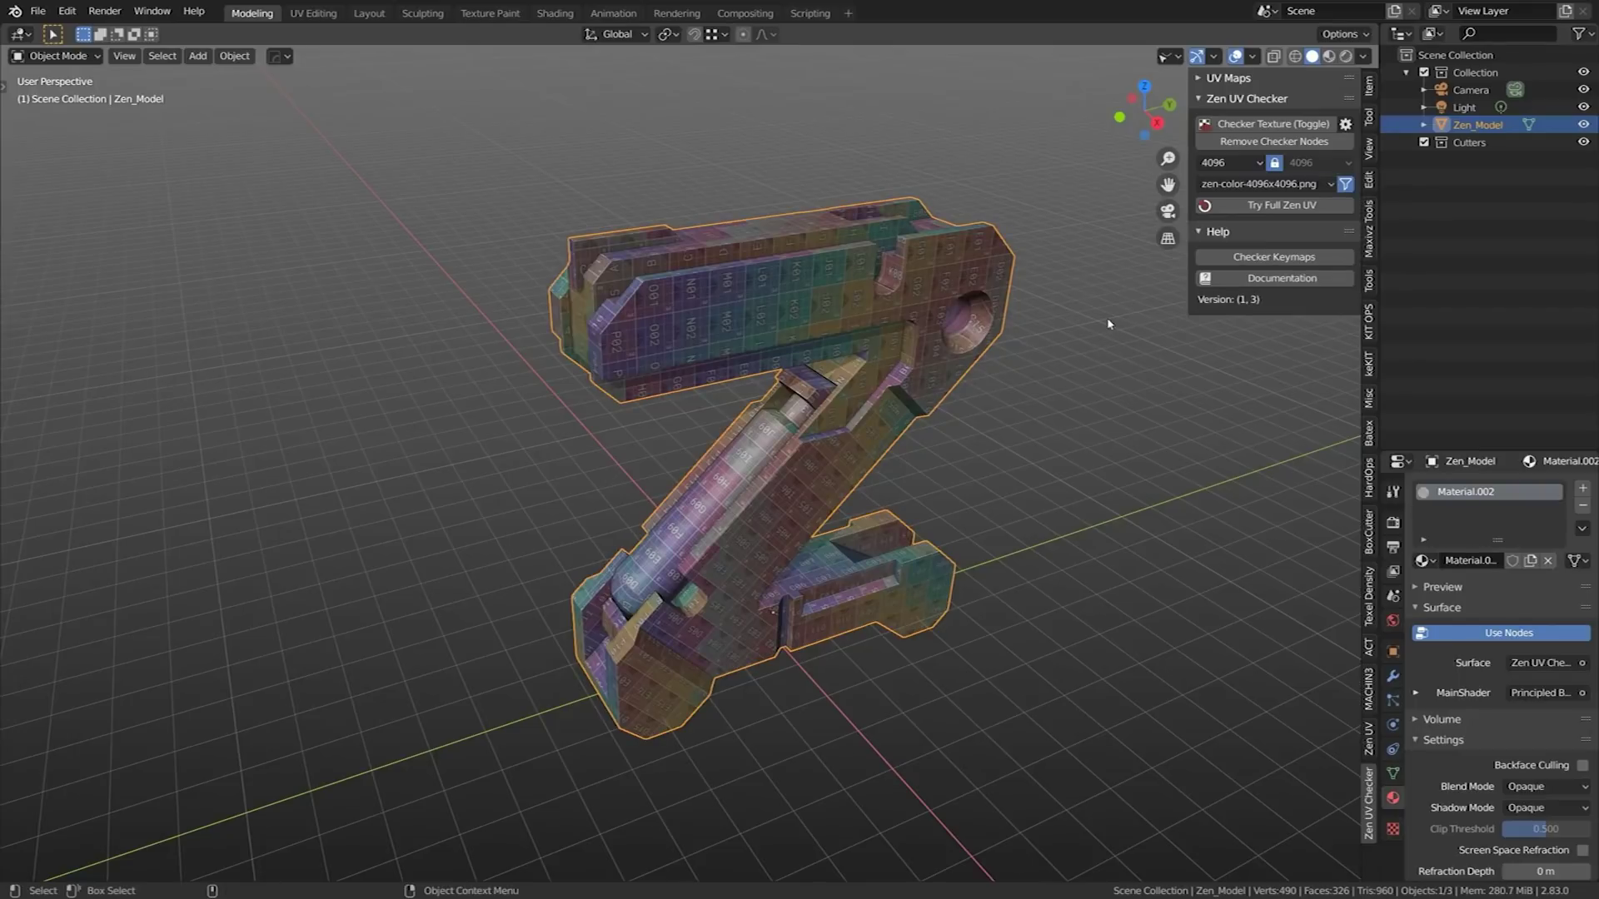
Try checker resolutions 512 and then 1024
left_click(1242, 163)
left_click(1224, 192)
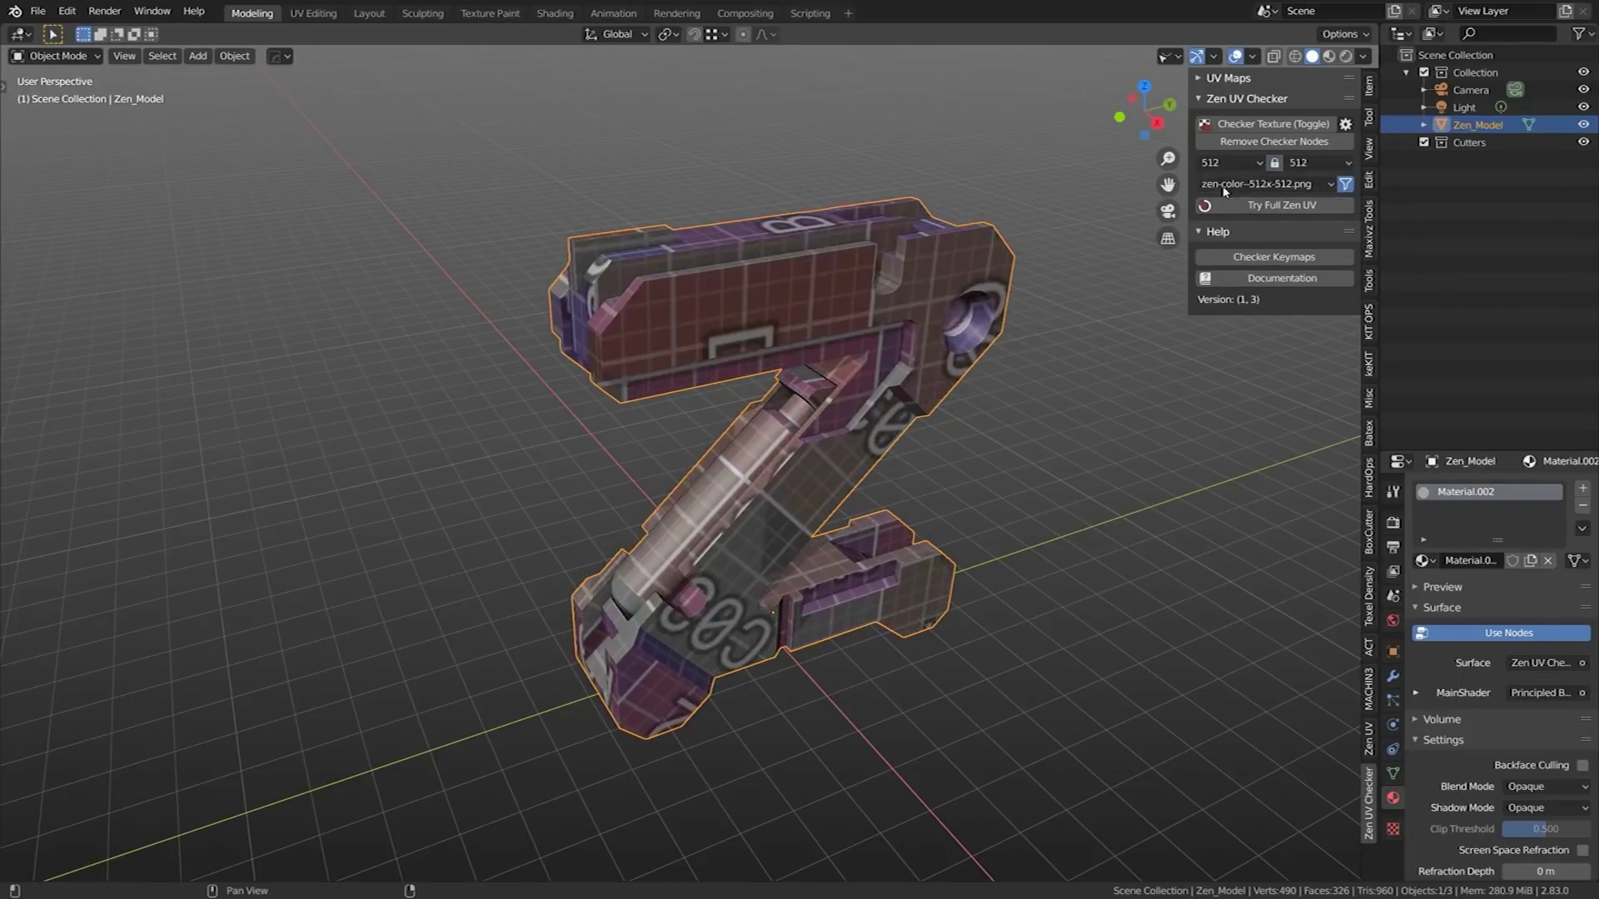
left_click(1300, 202)
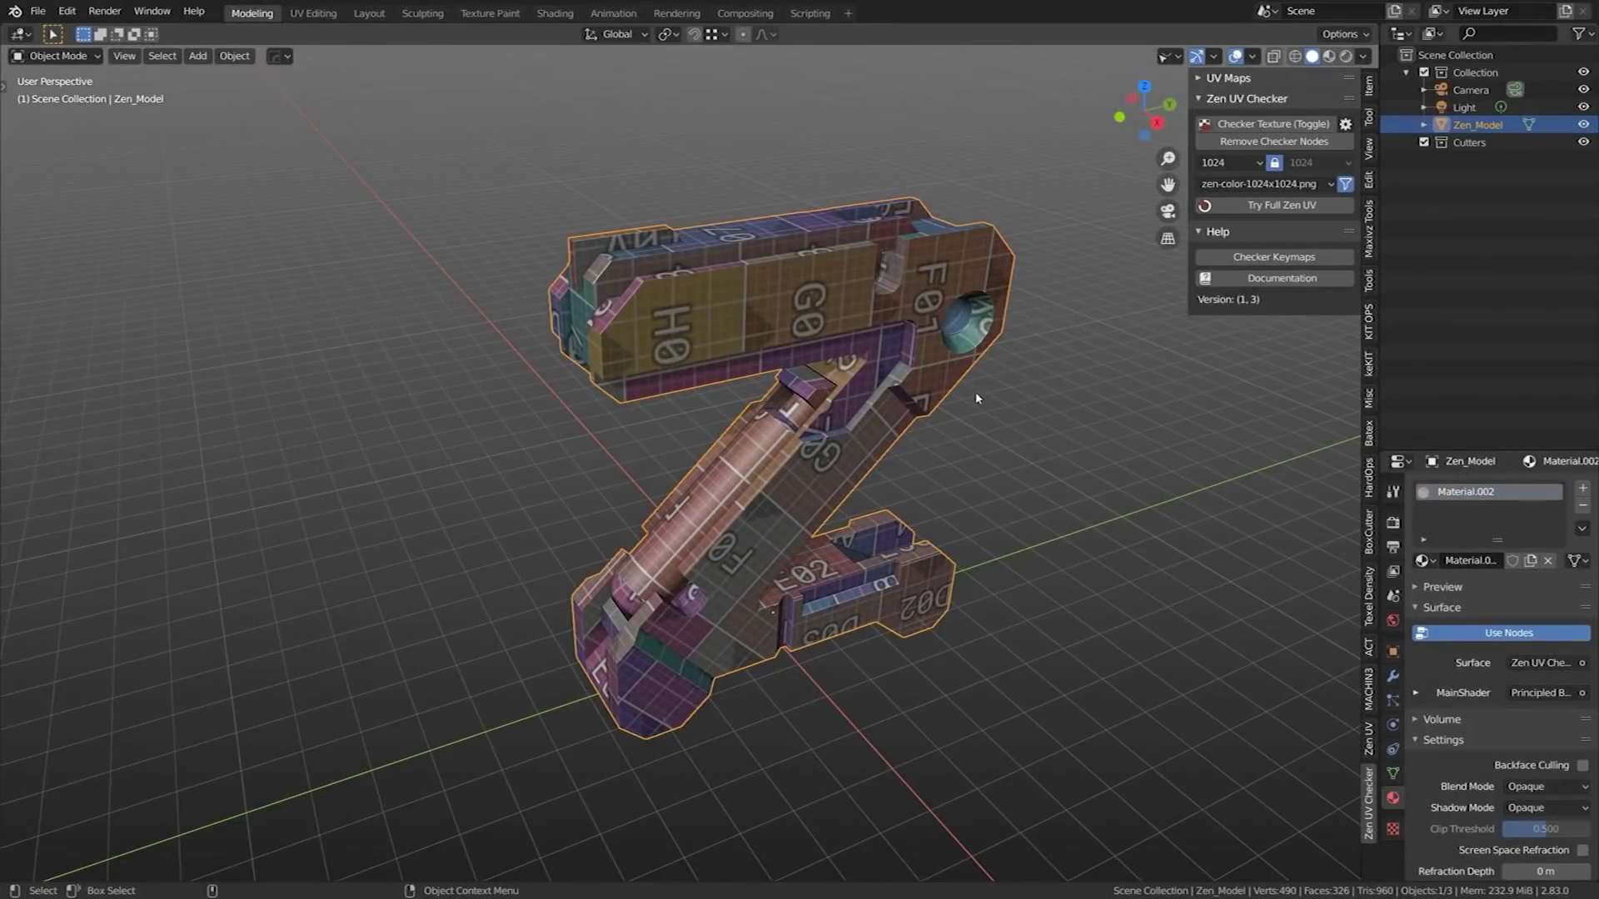
Load a custom checker image and apply checker 1024x1024.jpg to the model
left_click(1345, 124)
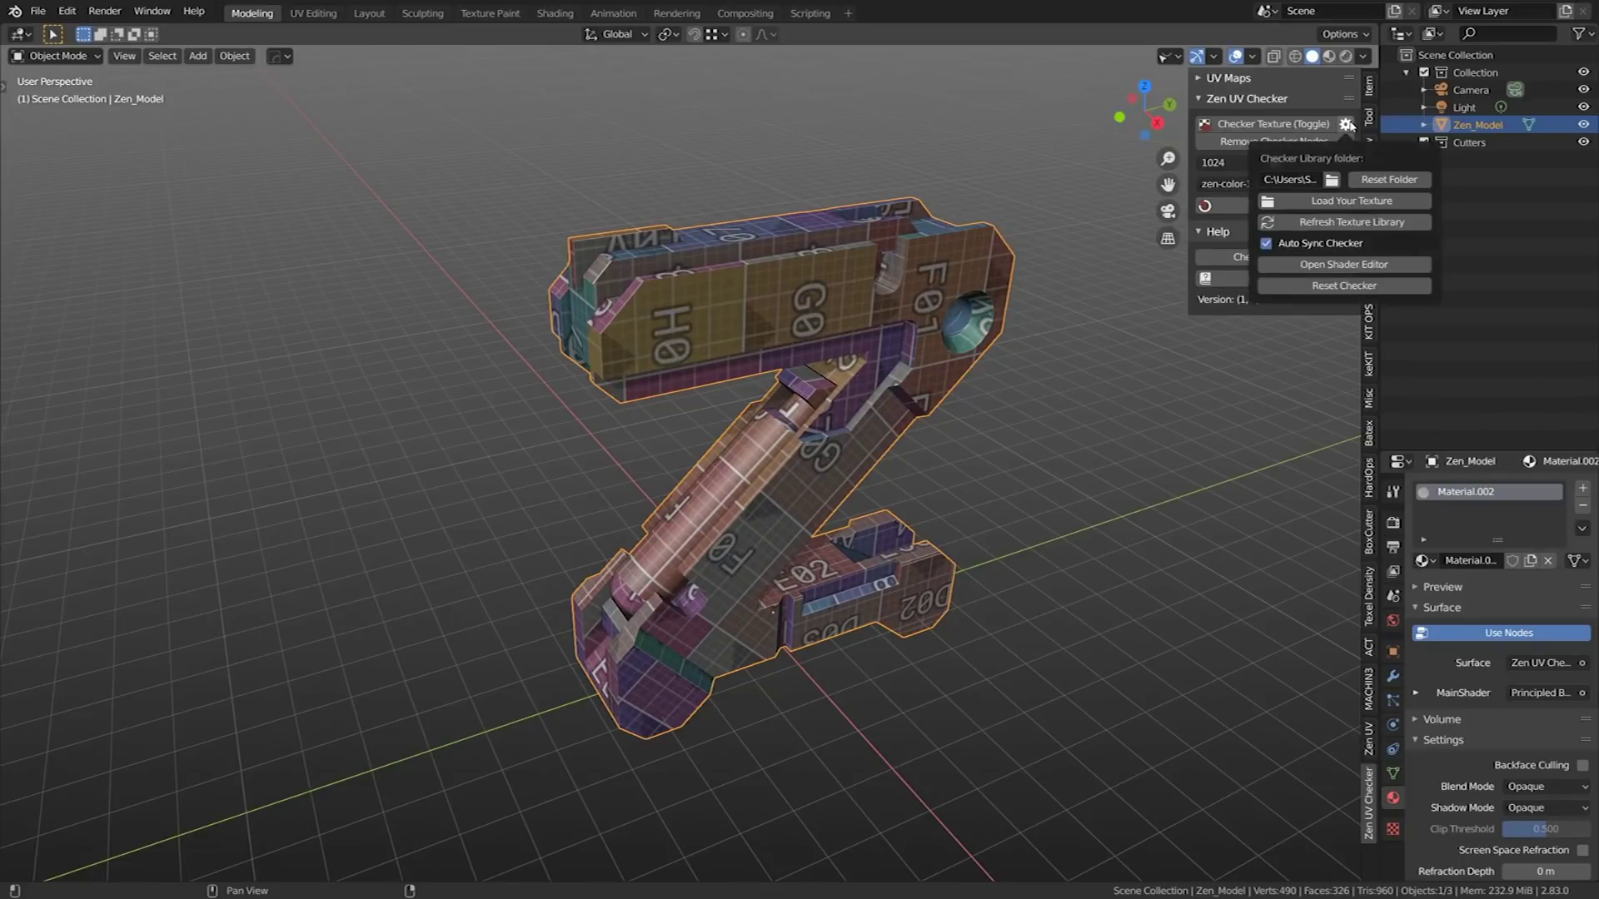
left_click(1351, 203)
left_click(1082, 712)
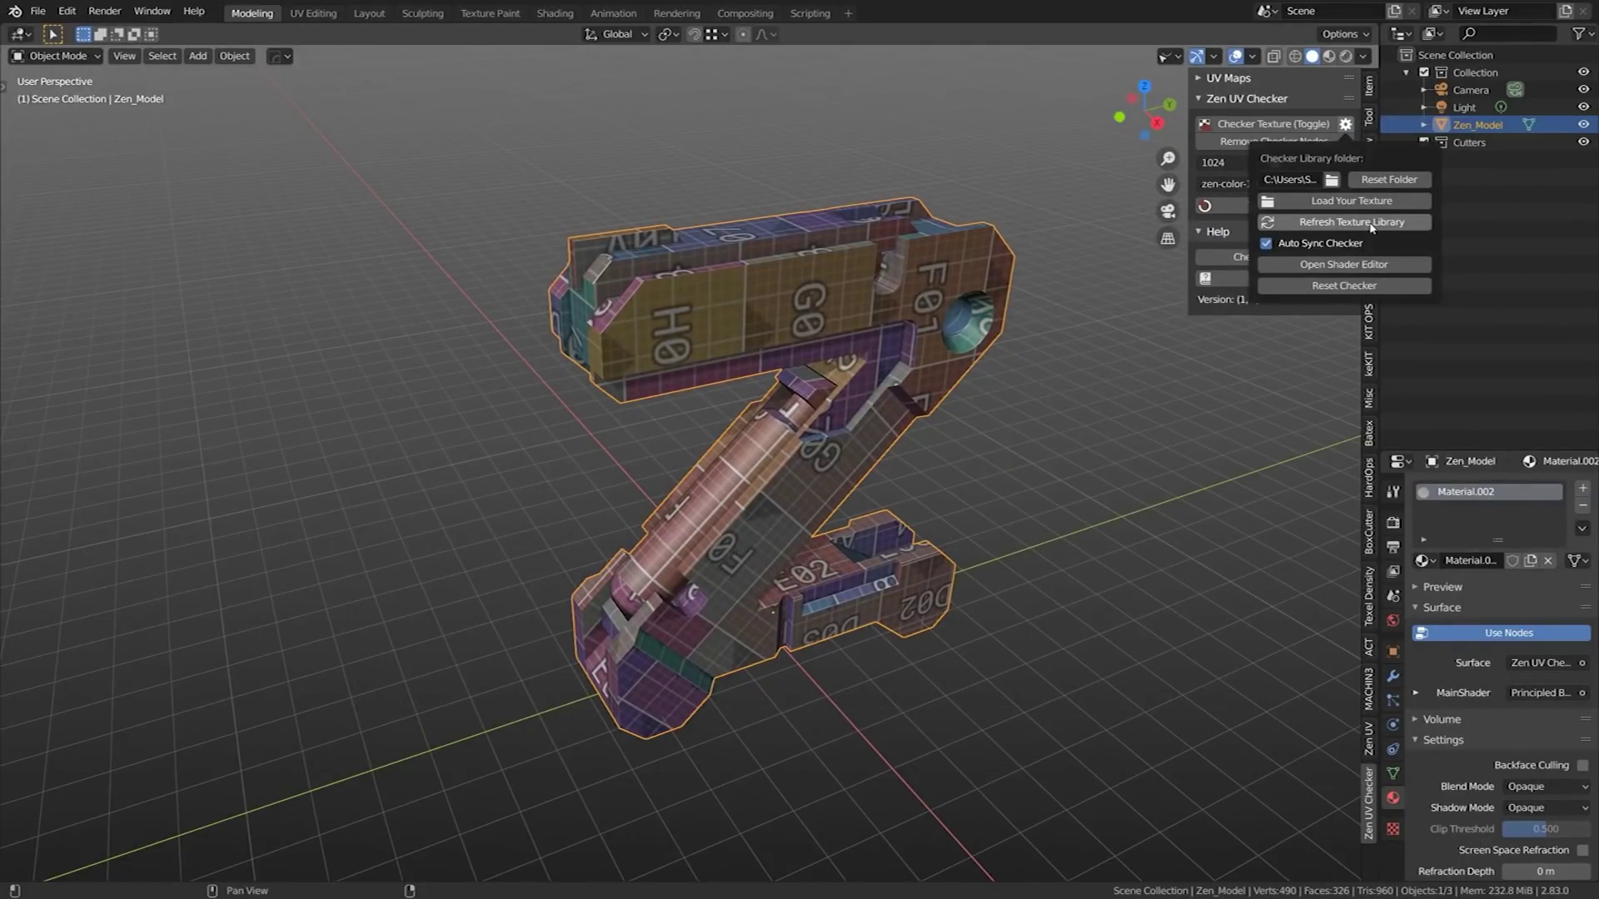
left_click(1264, 204)
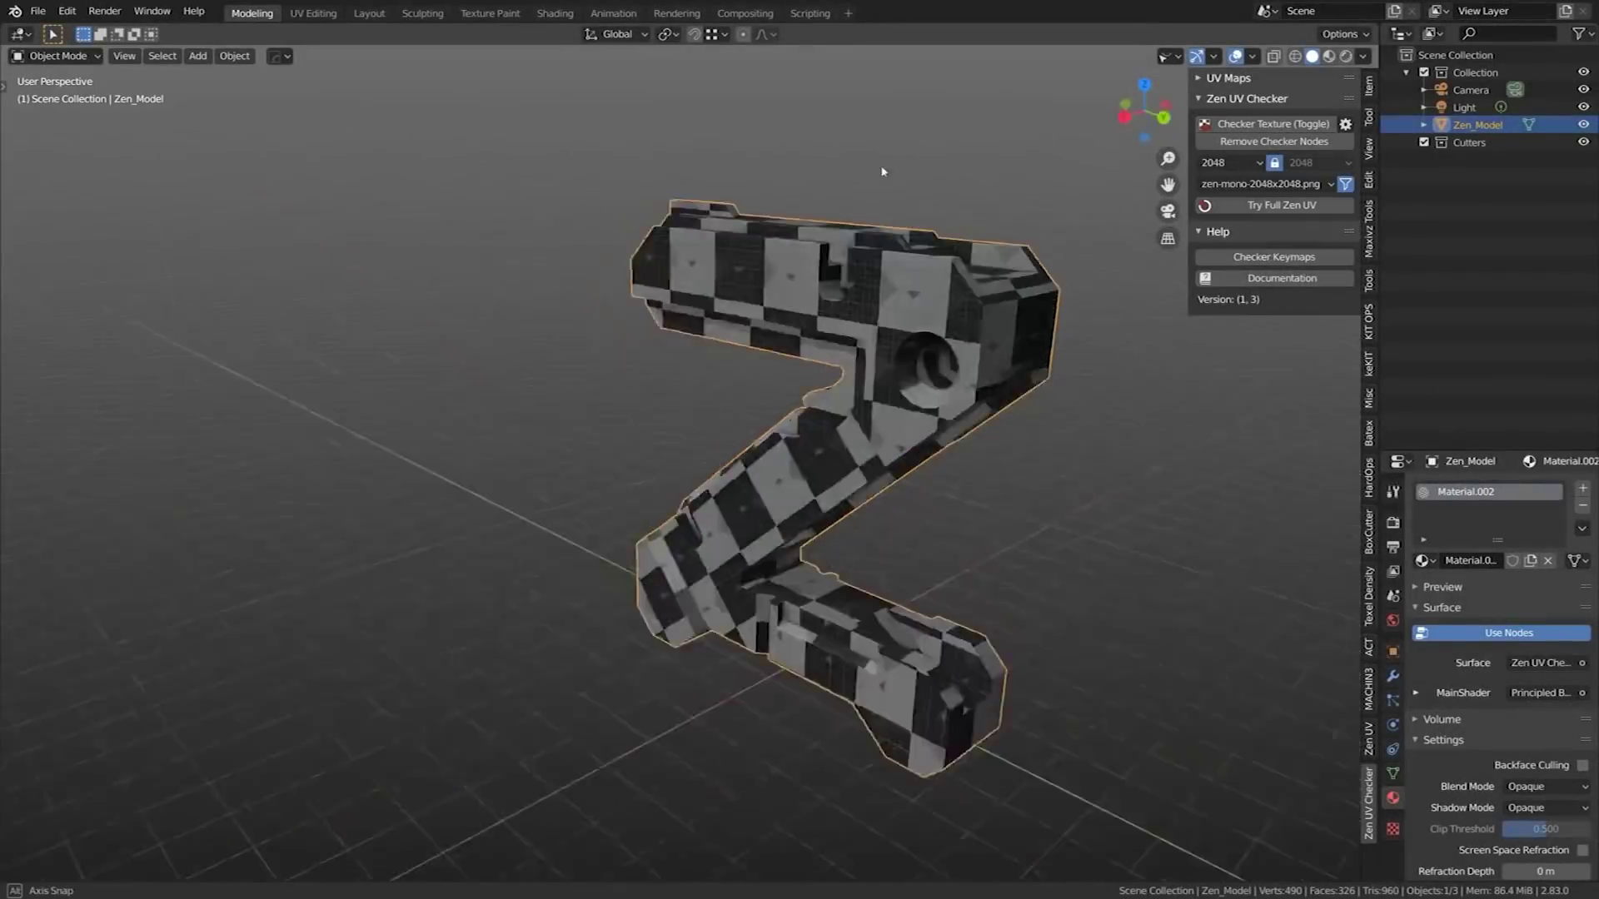
left_click(1221, 163)
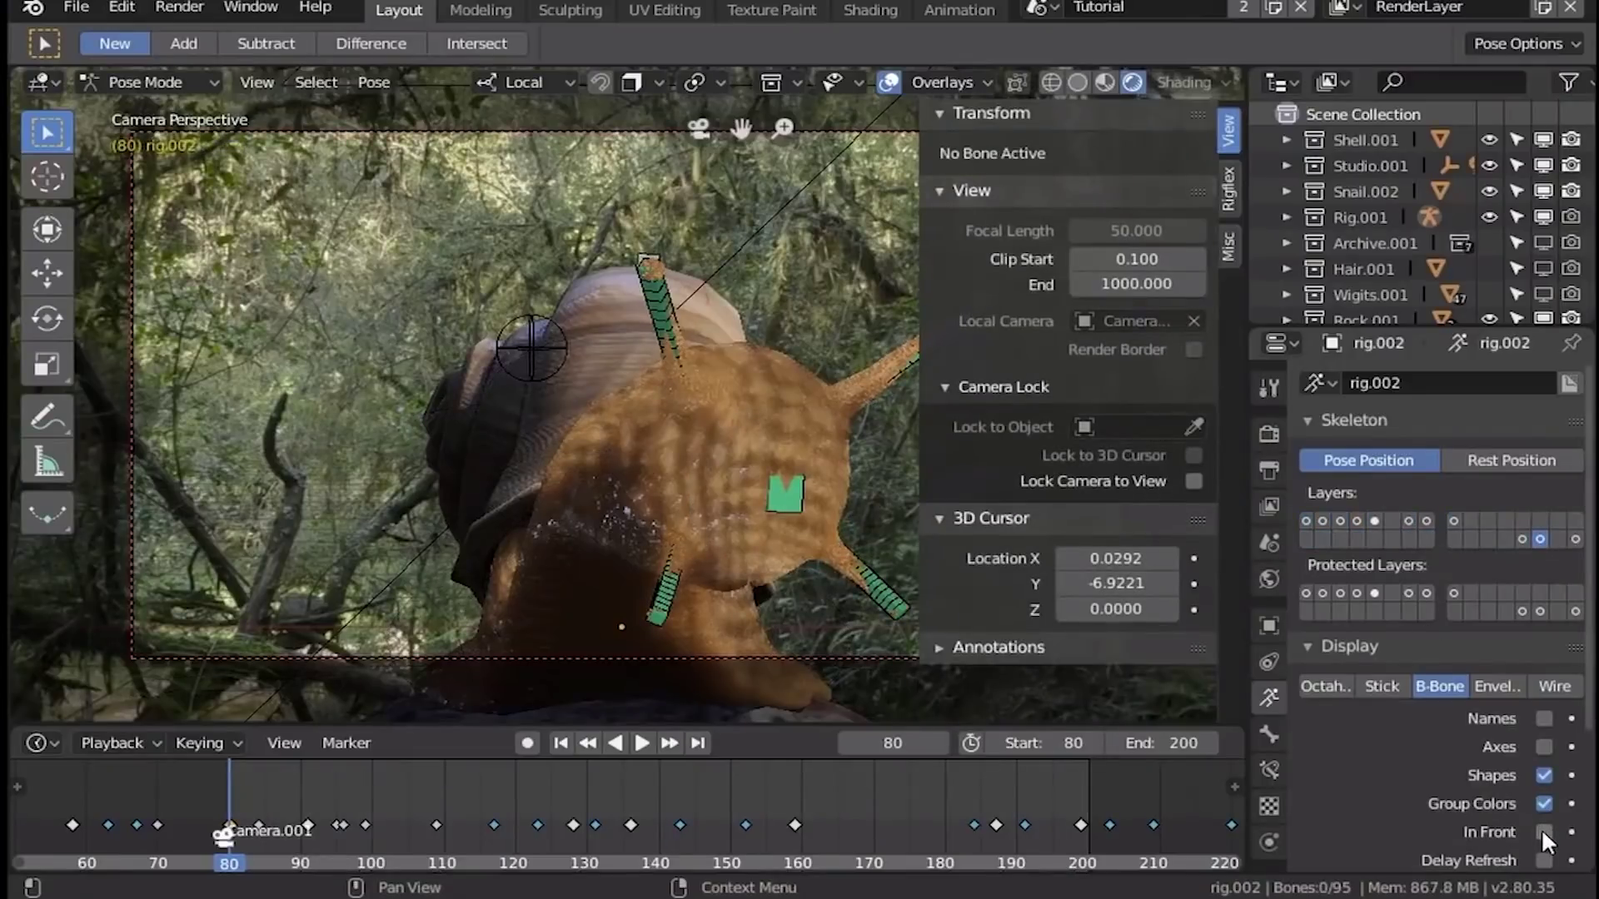
Display the bones In Front and circle-select the snail's antenna bones
left_click(1542, 830)
scroll(566, 481, "down", 2)
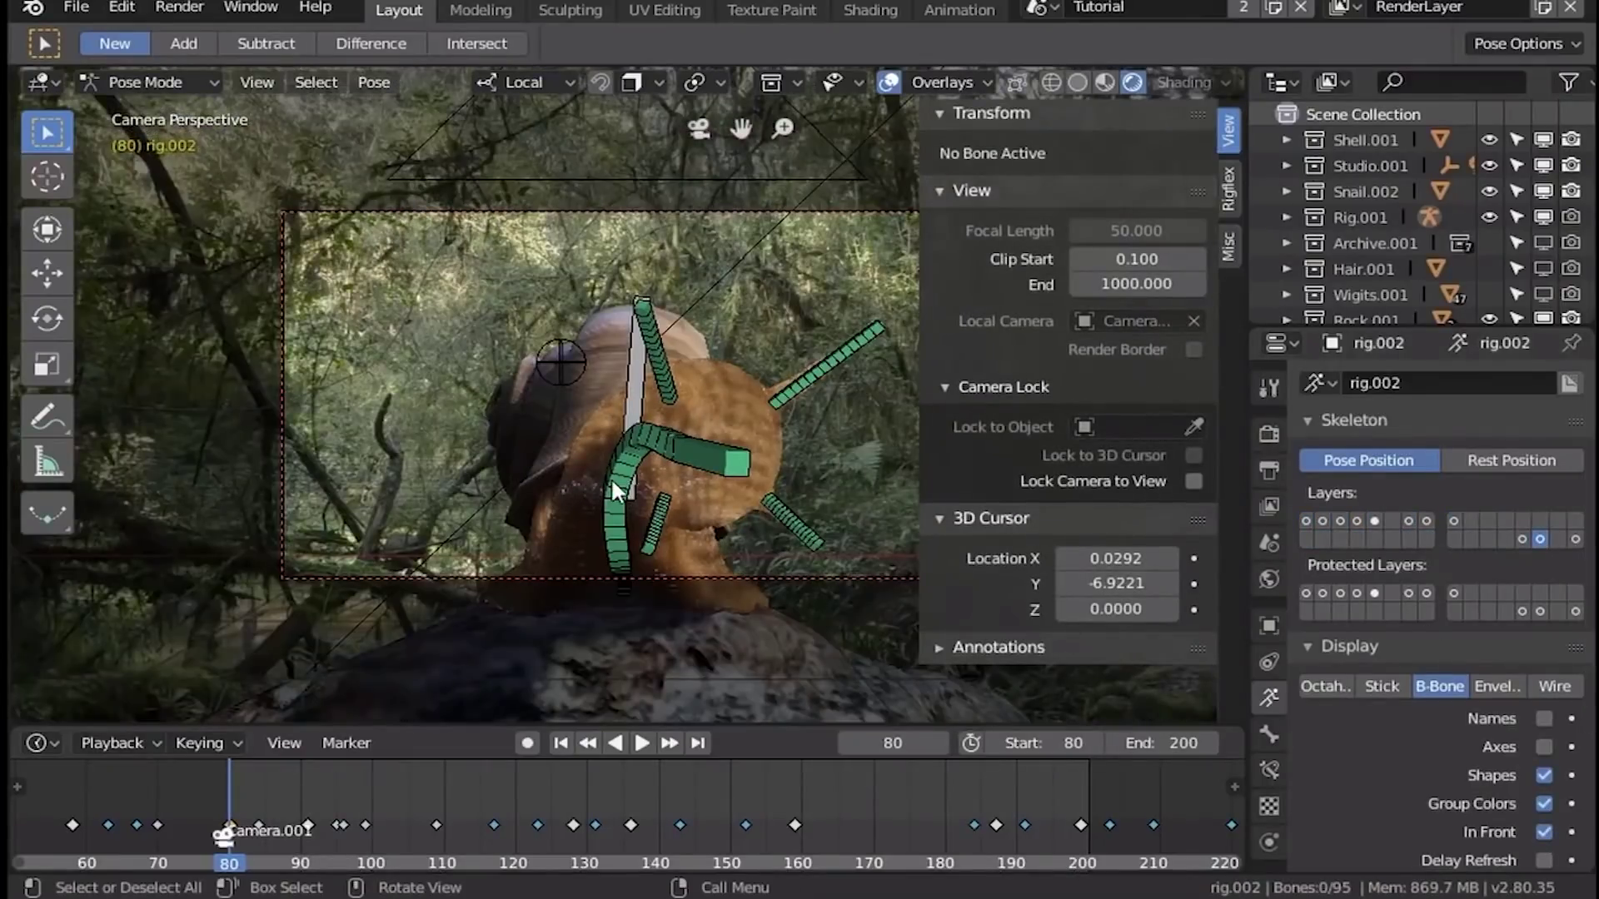
middle_click_drag(611, 476, 379, 408)
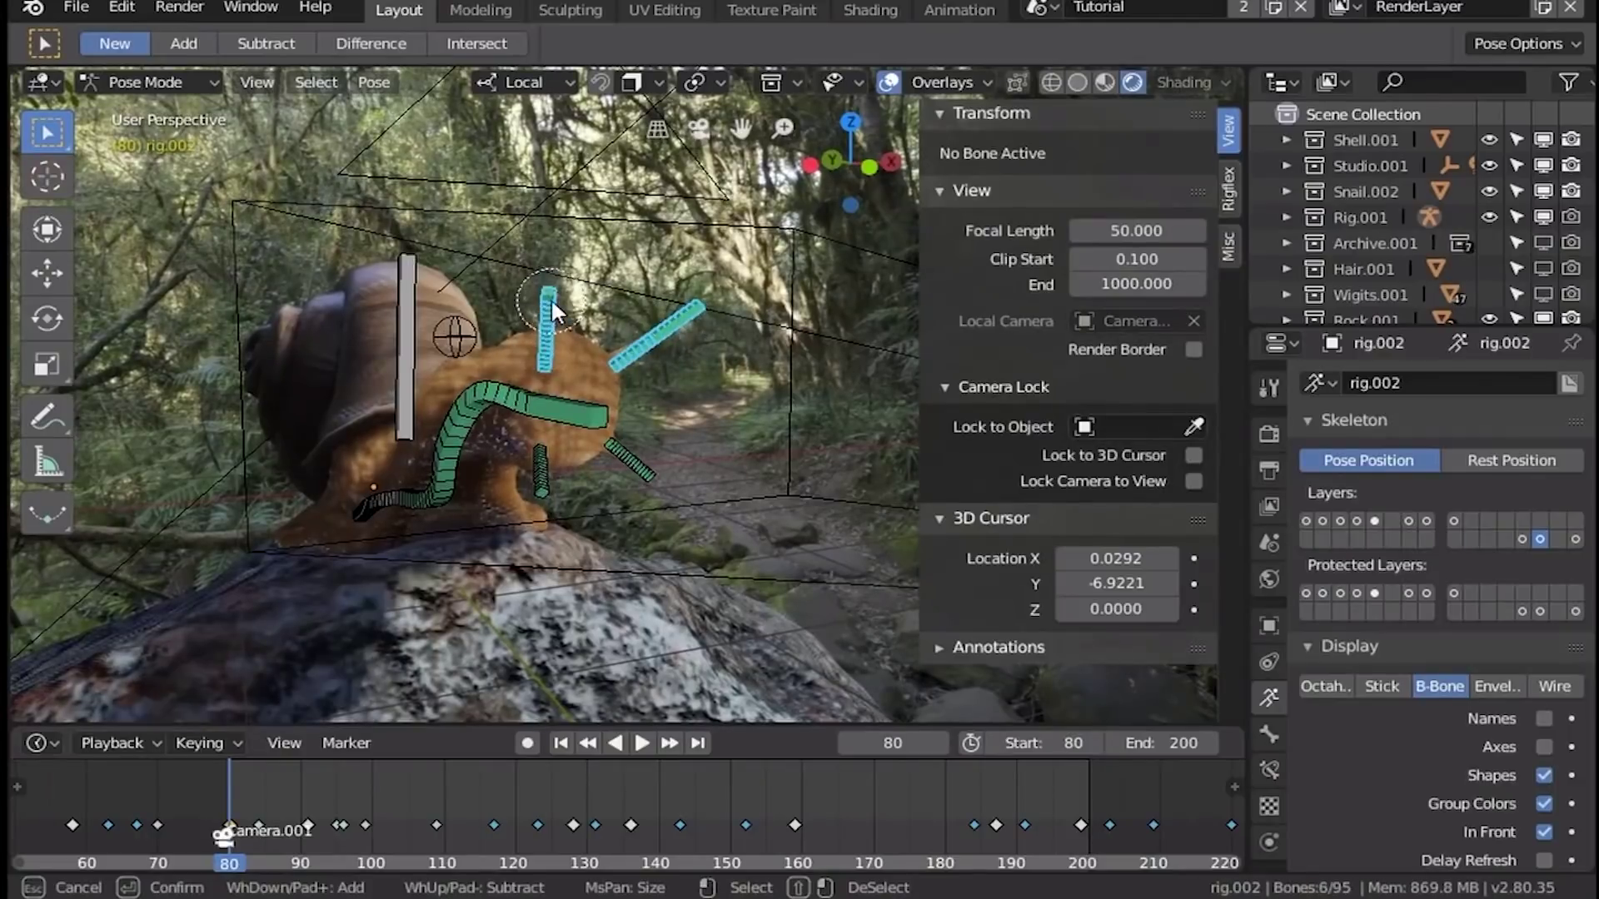
key("Escape")
Bake the RigFlex simulation for frames 80–200 and play back the wobbling antennae
left_click(1228, 189)
left_click(1090, 244)
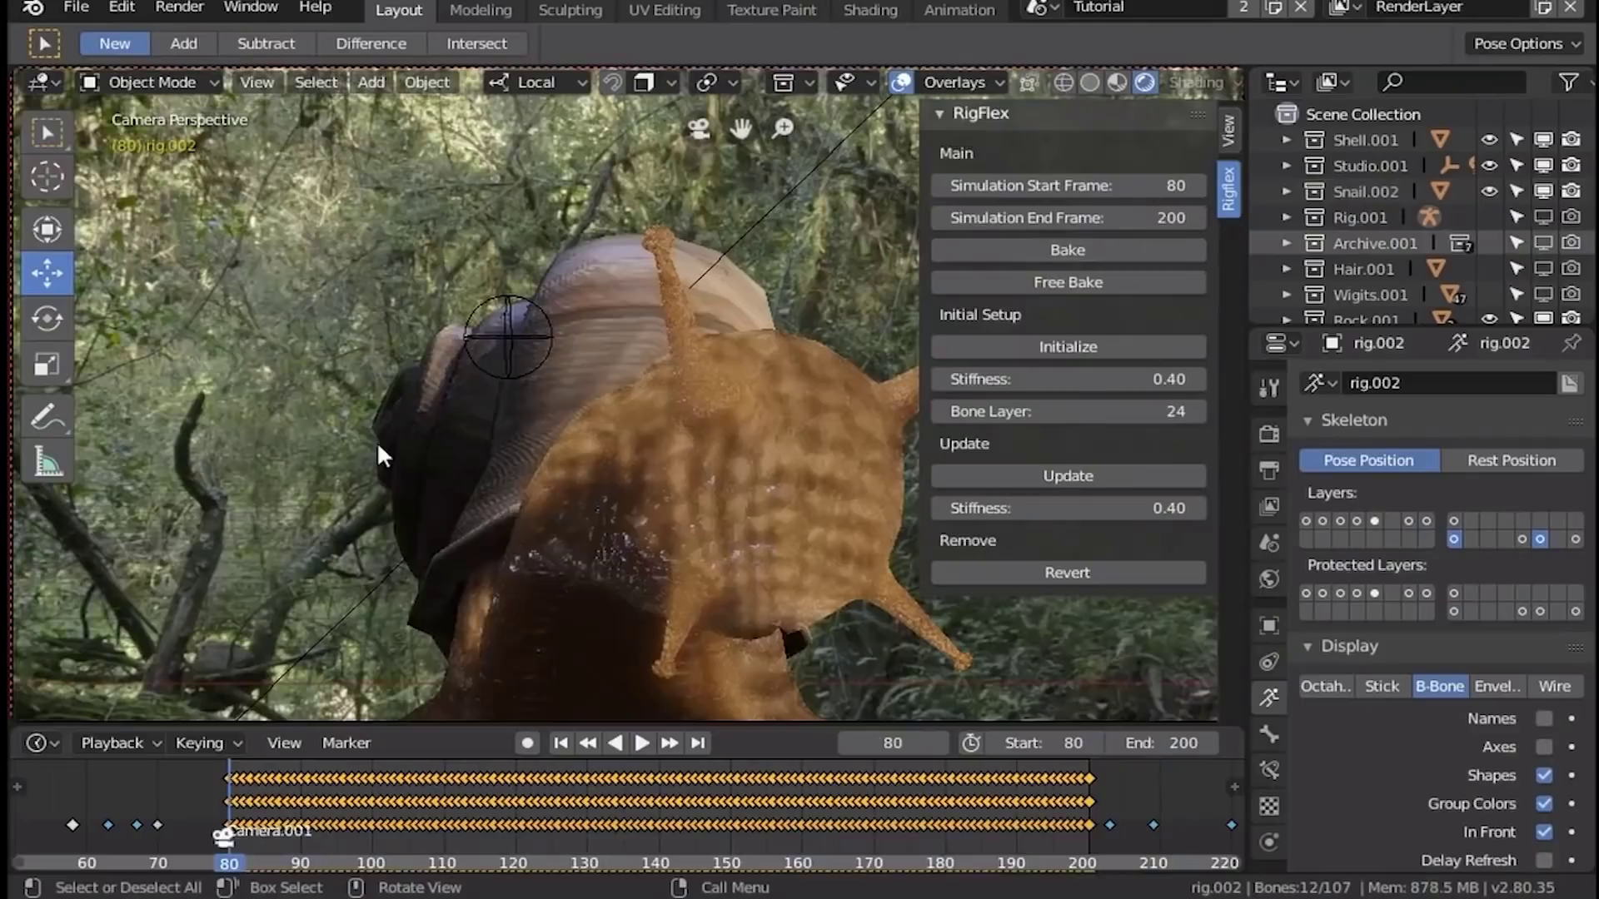
key("w")
left_click_drag(919, 287, 1403, 300)
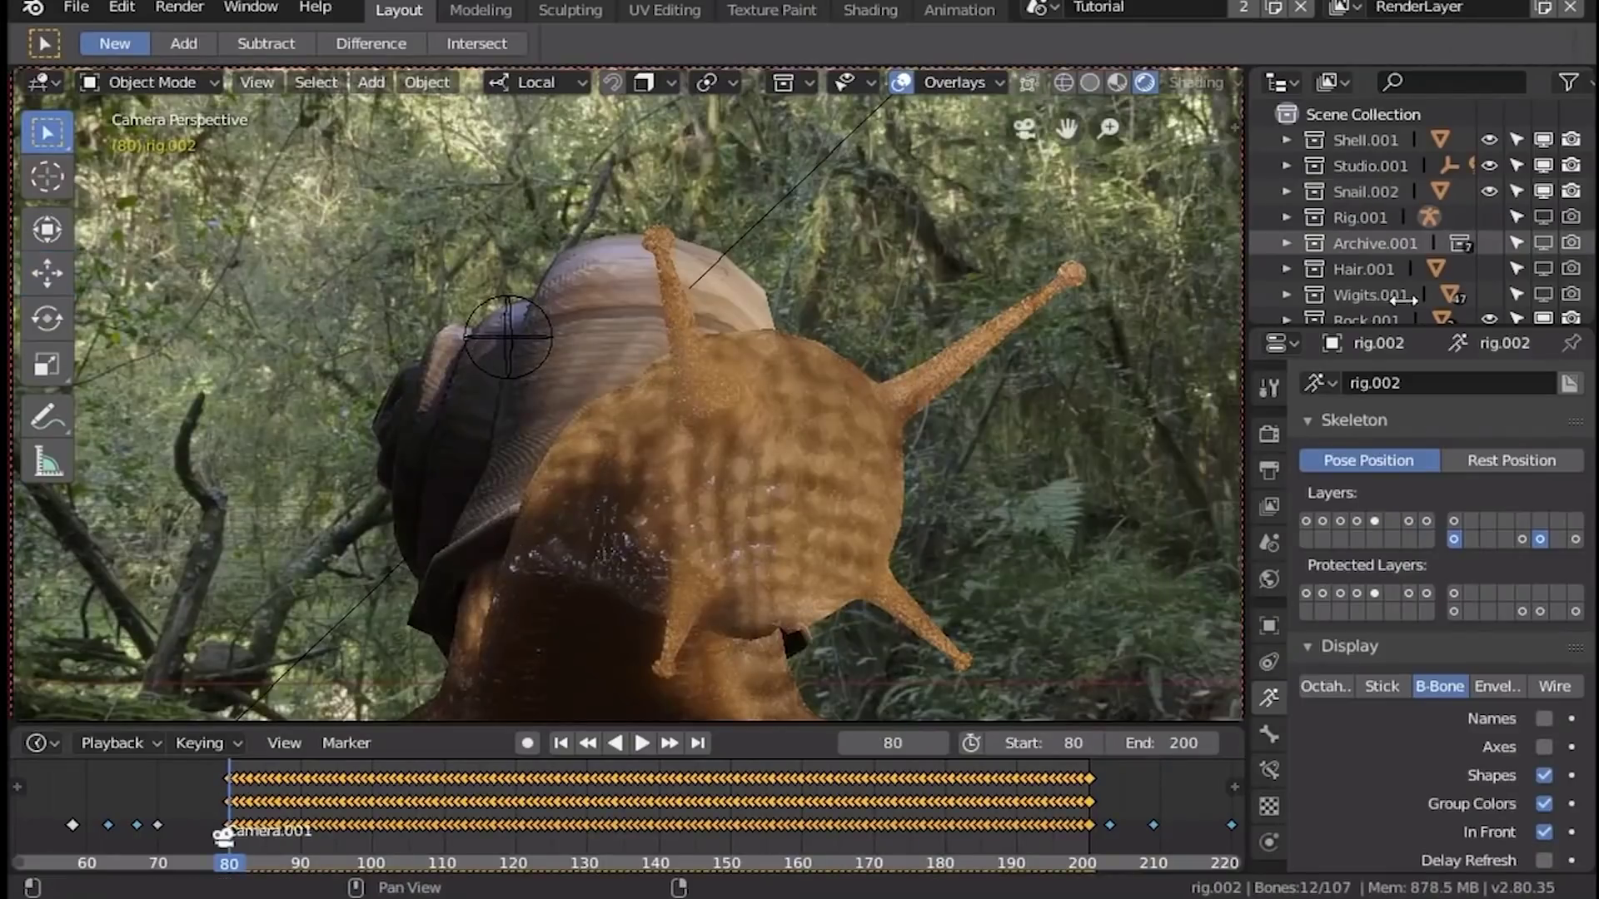
key("space")
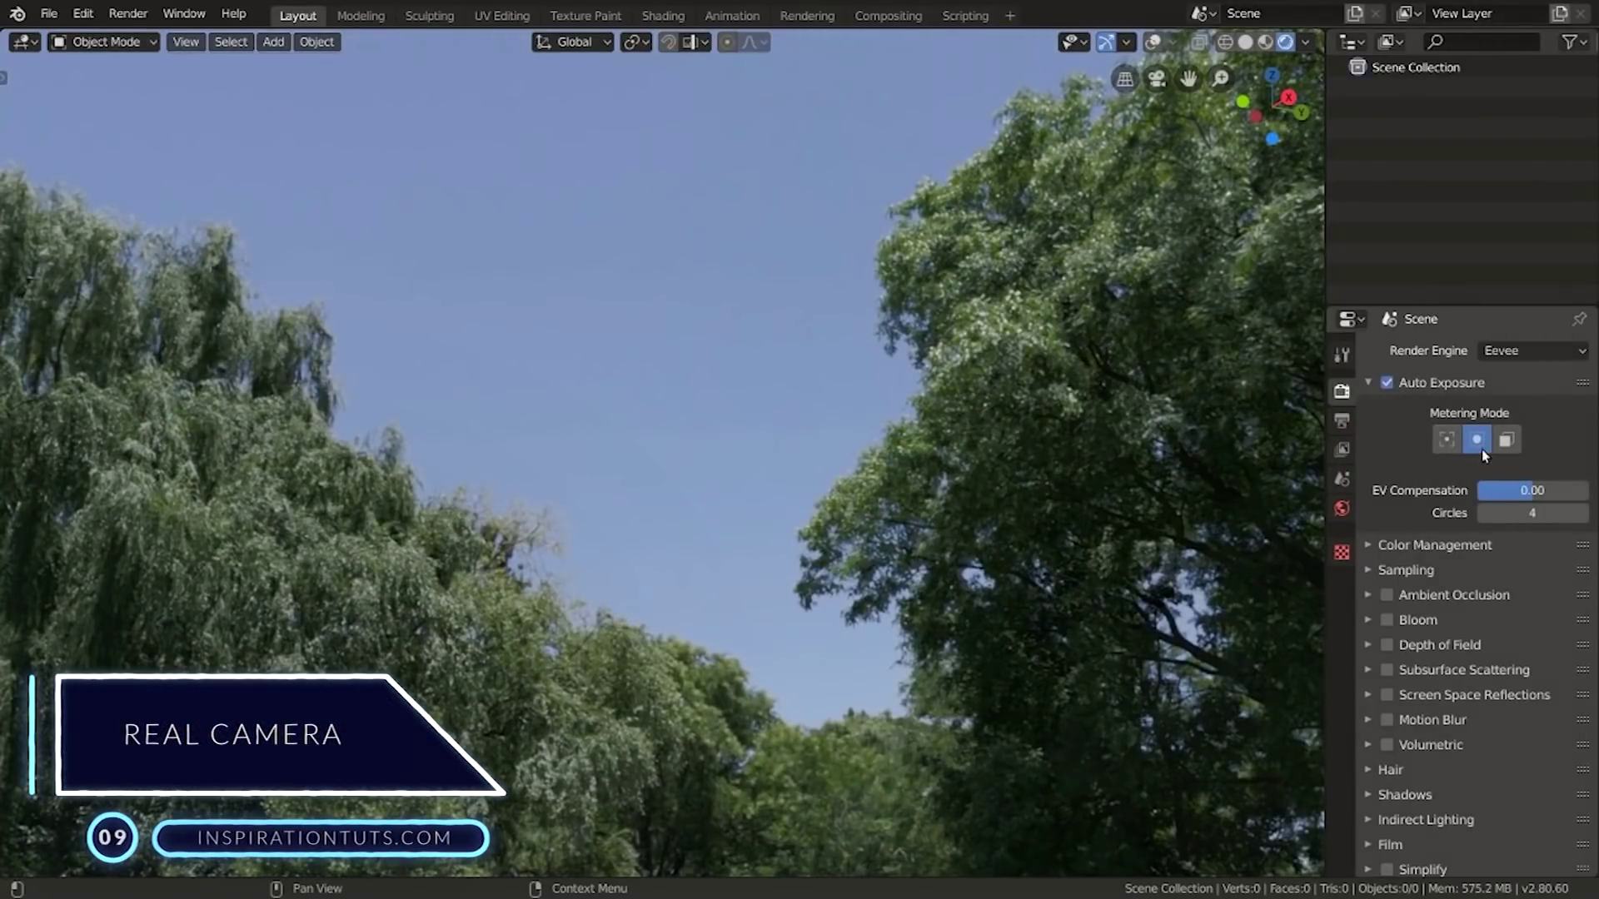
Orbit from the sky down to the trees and lawn, then back up toward the sky
mouse_move(907, 652)
middle_mouse_down()
mouse_move(921, 542)
mouse_move(858, 650)
mouse_move(897, 624)
middle_mouse_up()
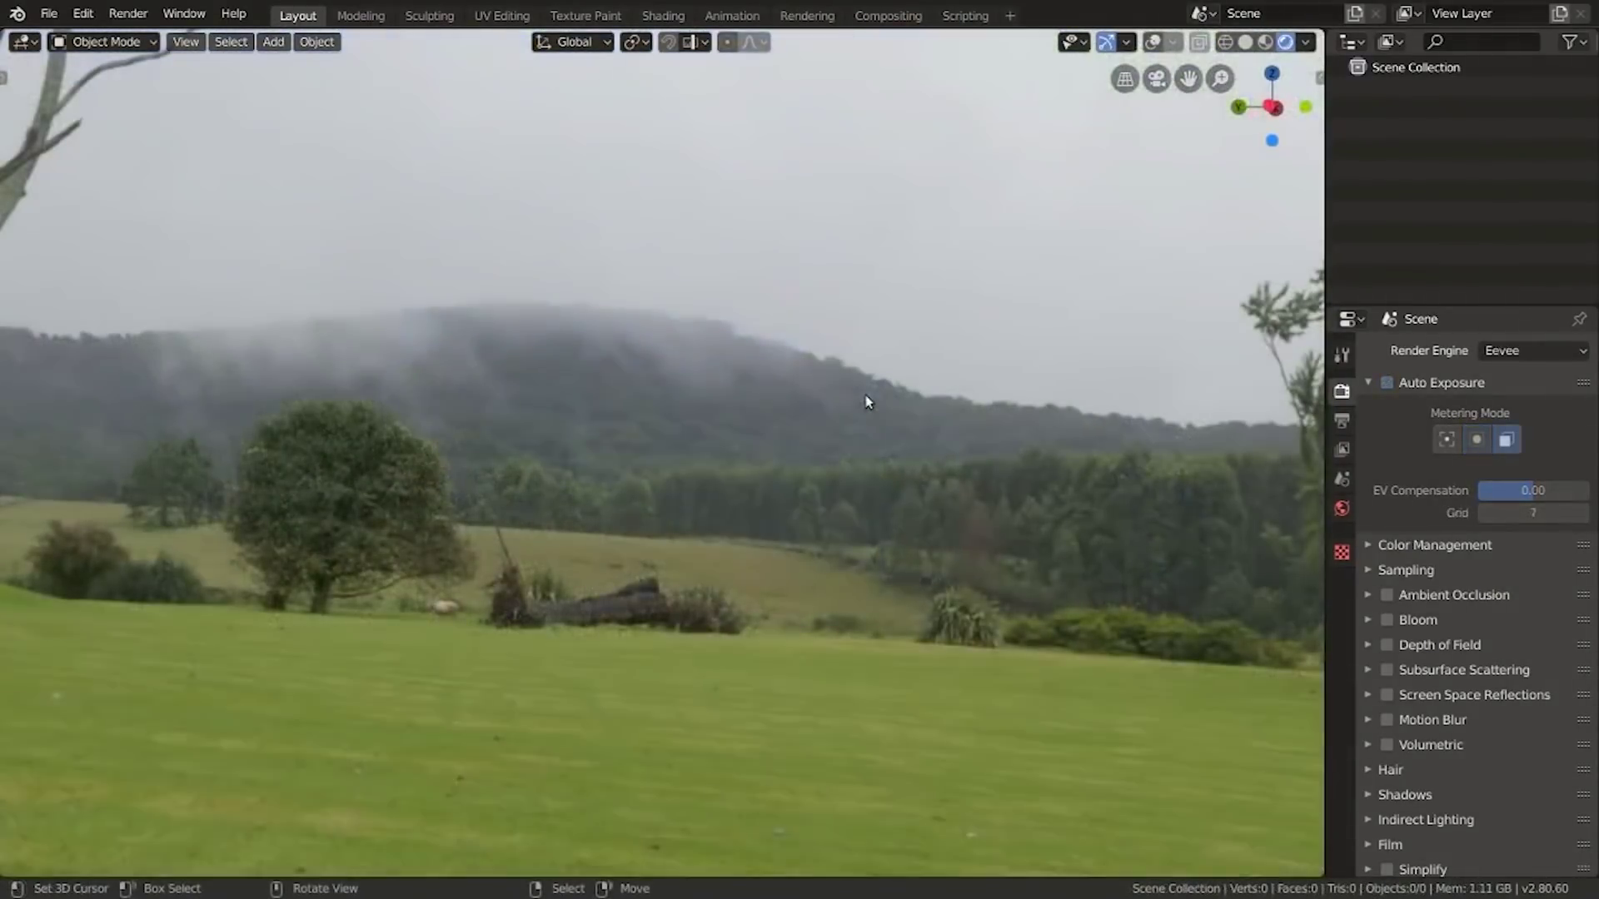
middle_click_drag(867, 402, 916, 364)
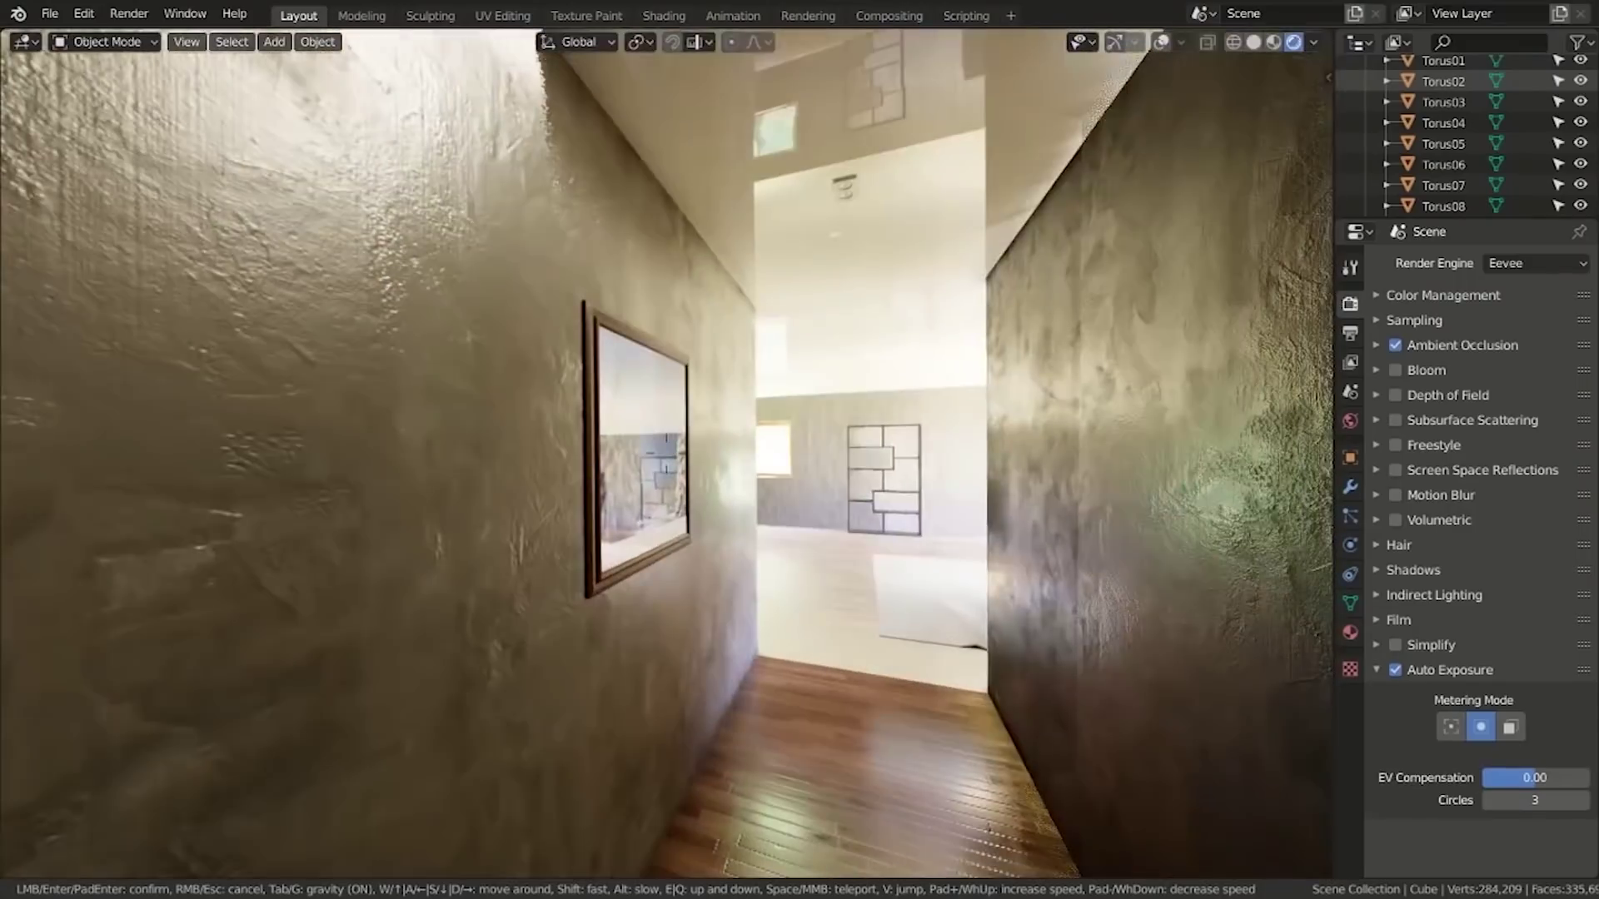
Walk down the hallway to the blue sofa, turn toward the kitchen and approach the counter
key("w")
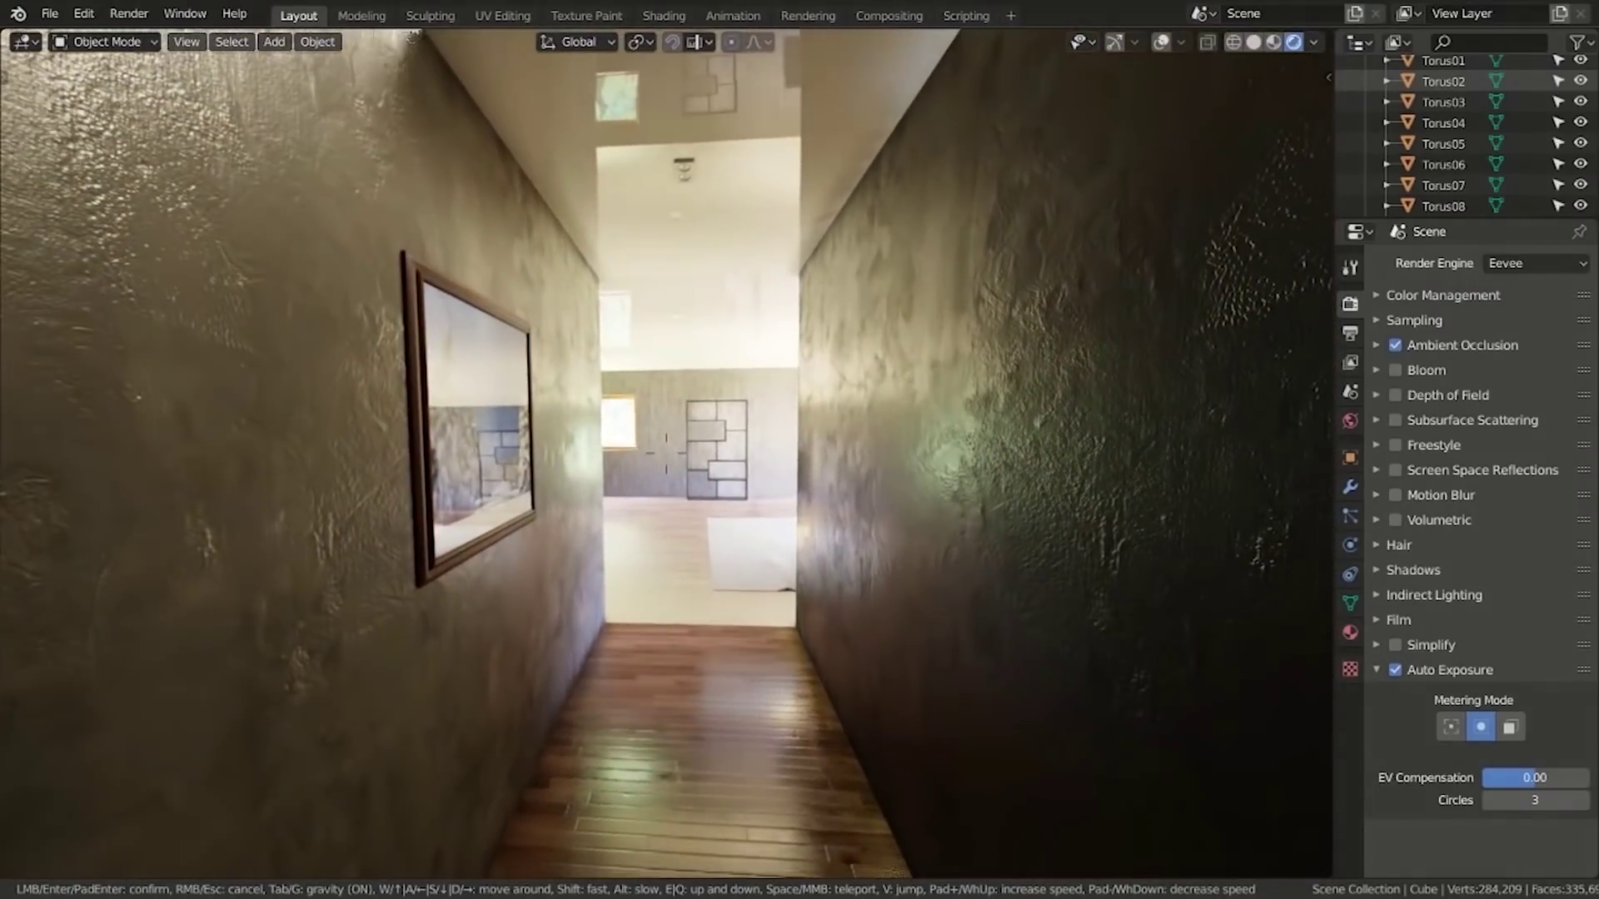
key("w")
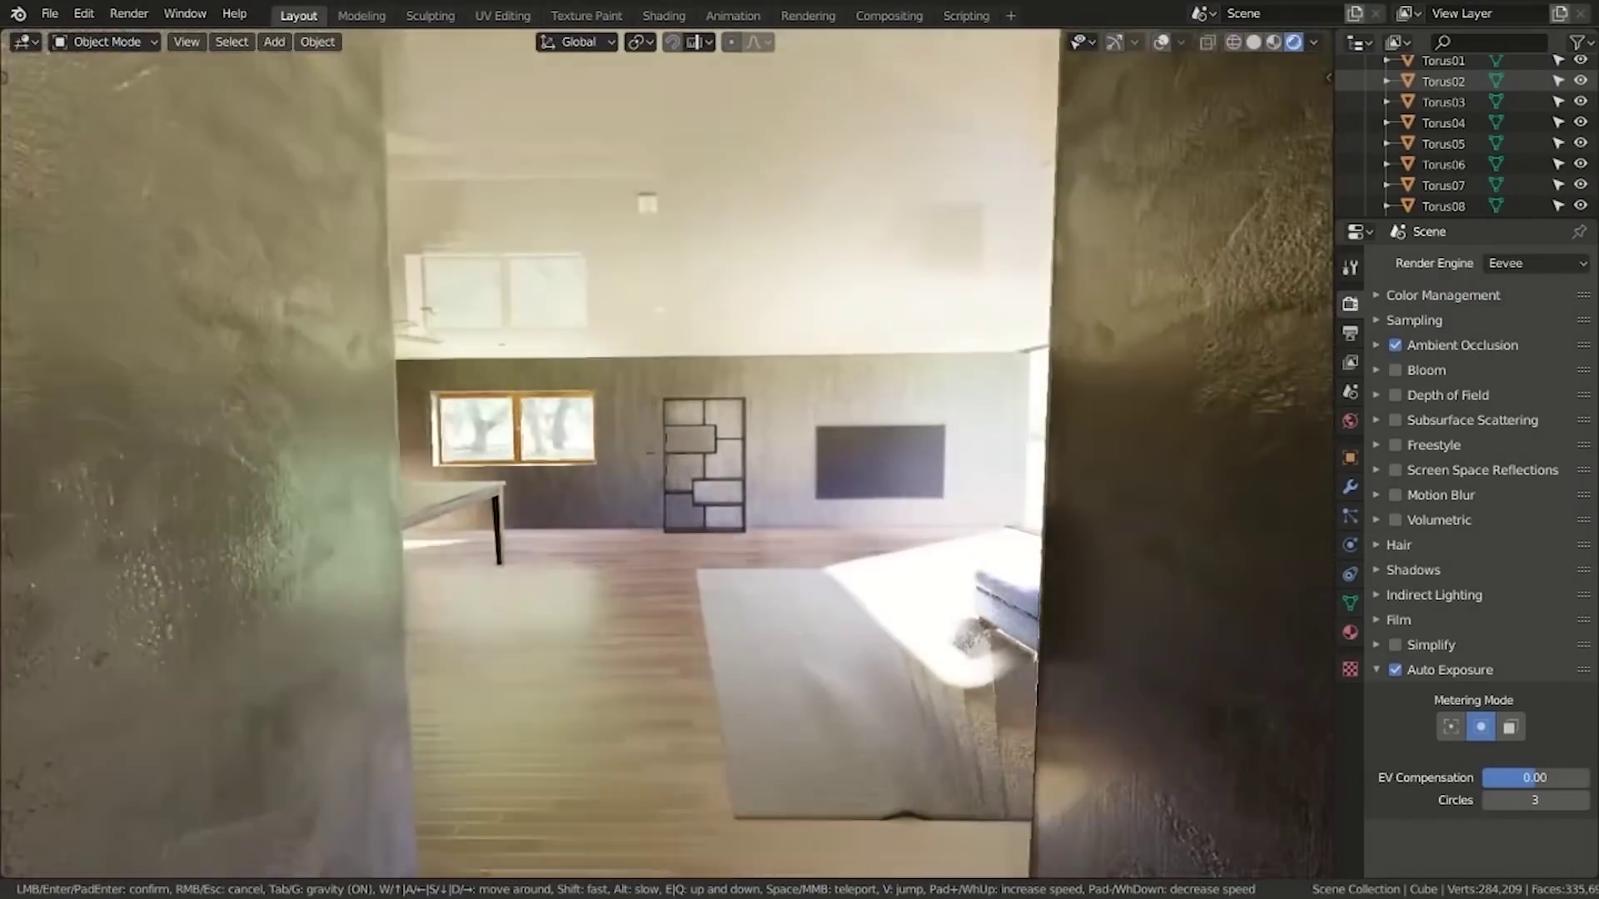
key("w")
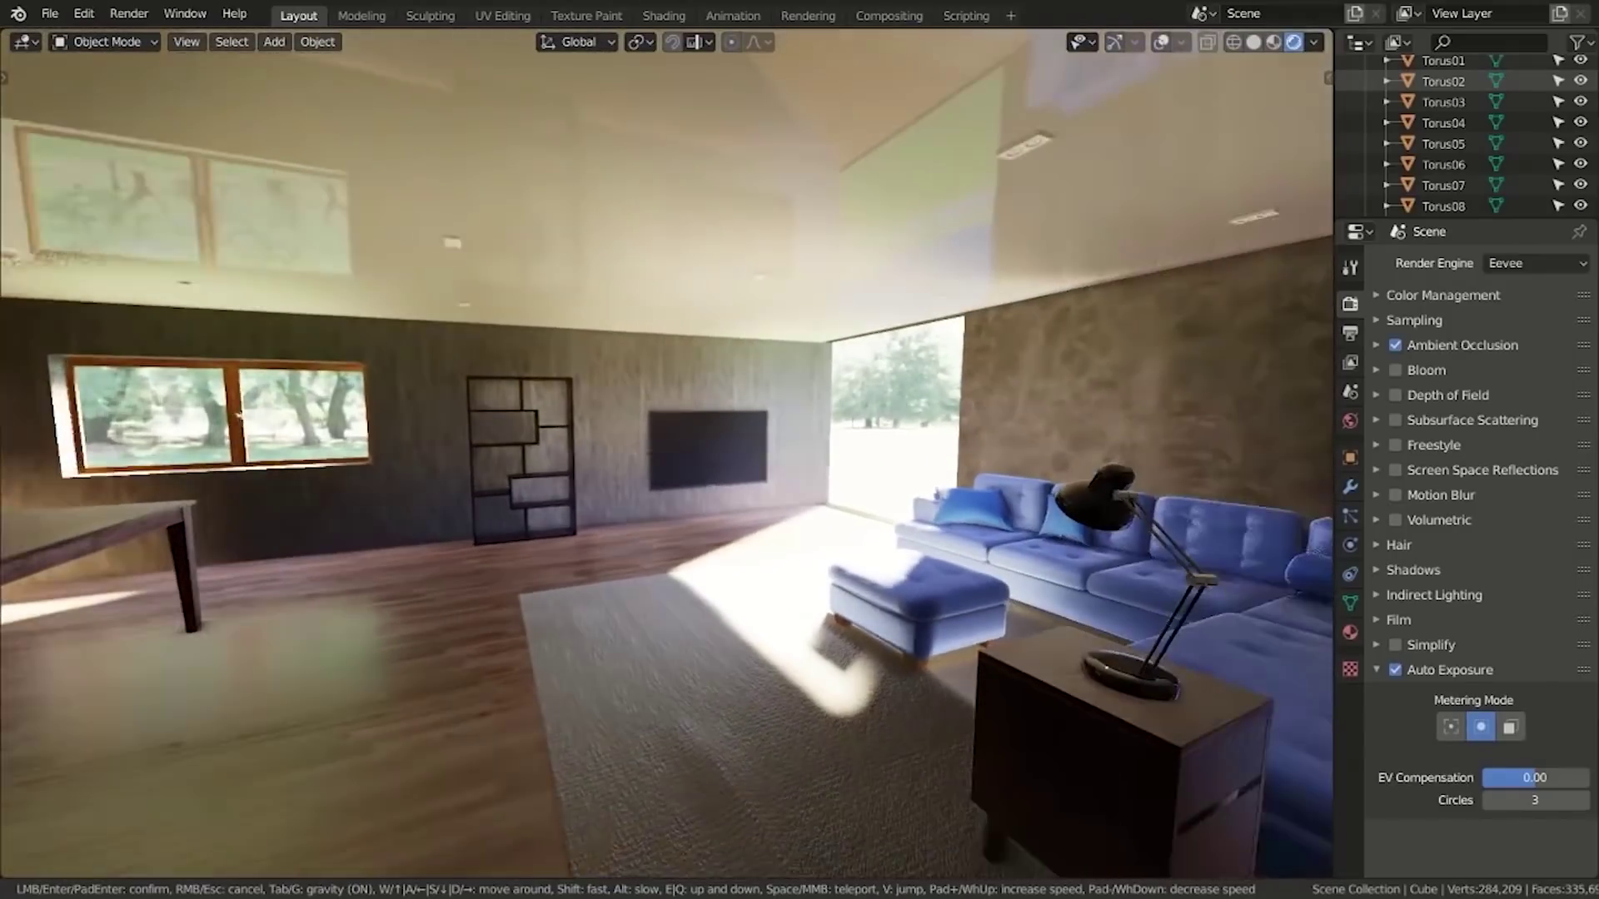
key("s")
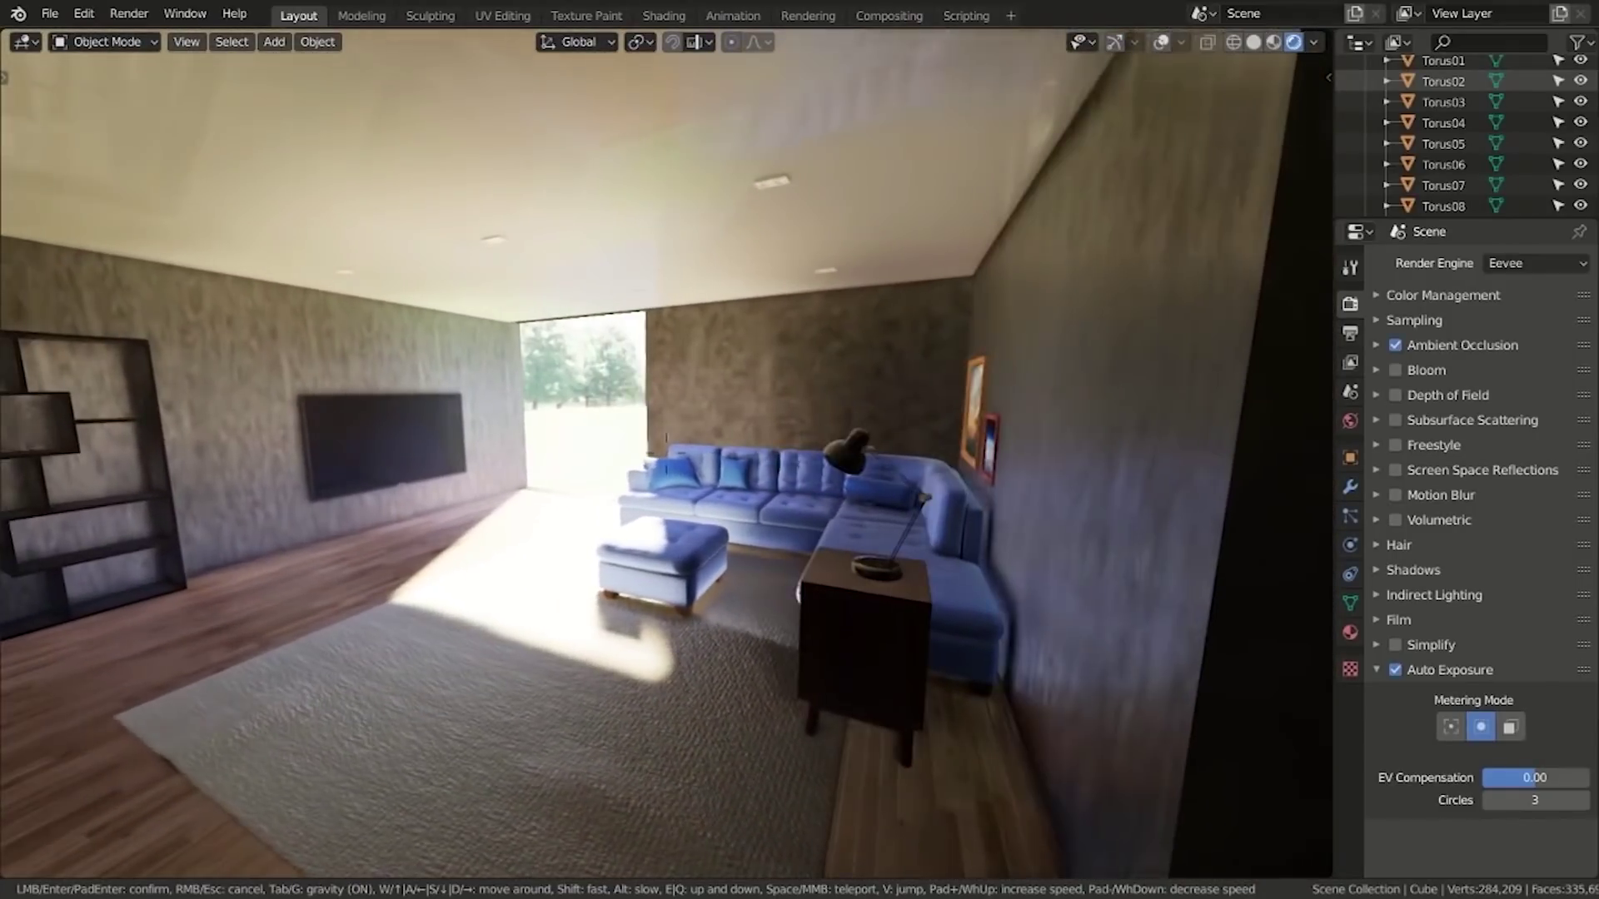
key("s")
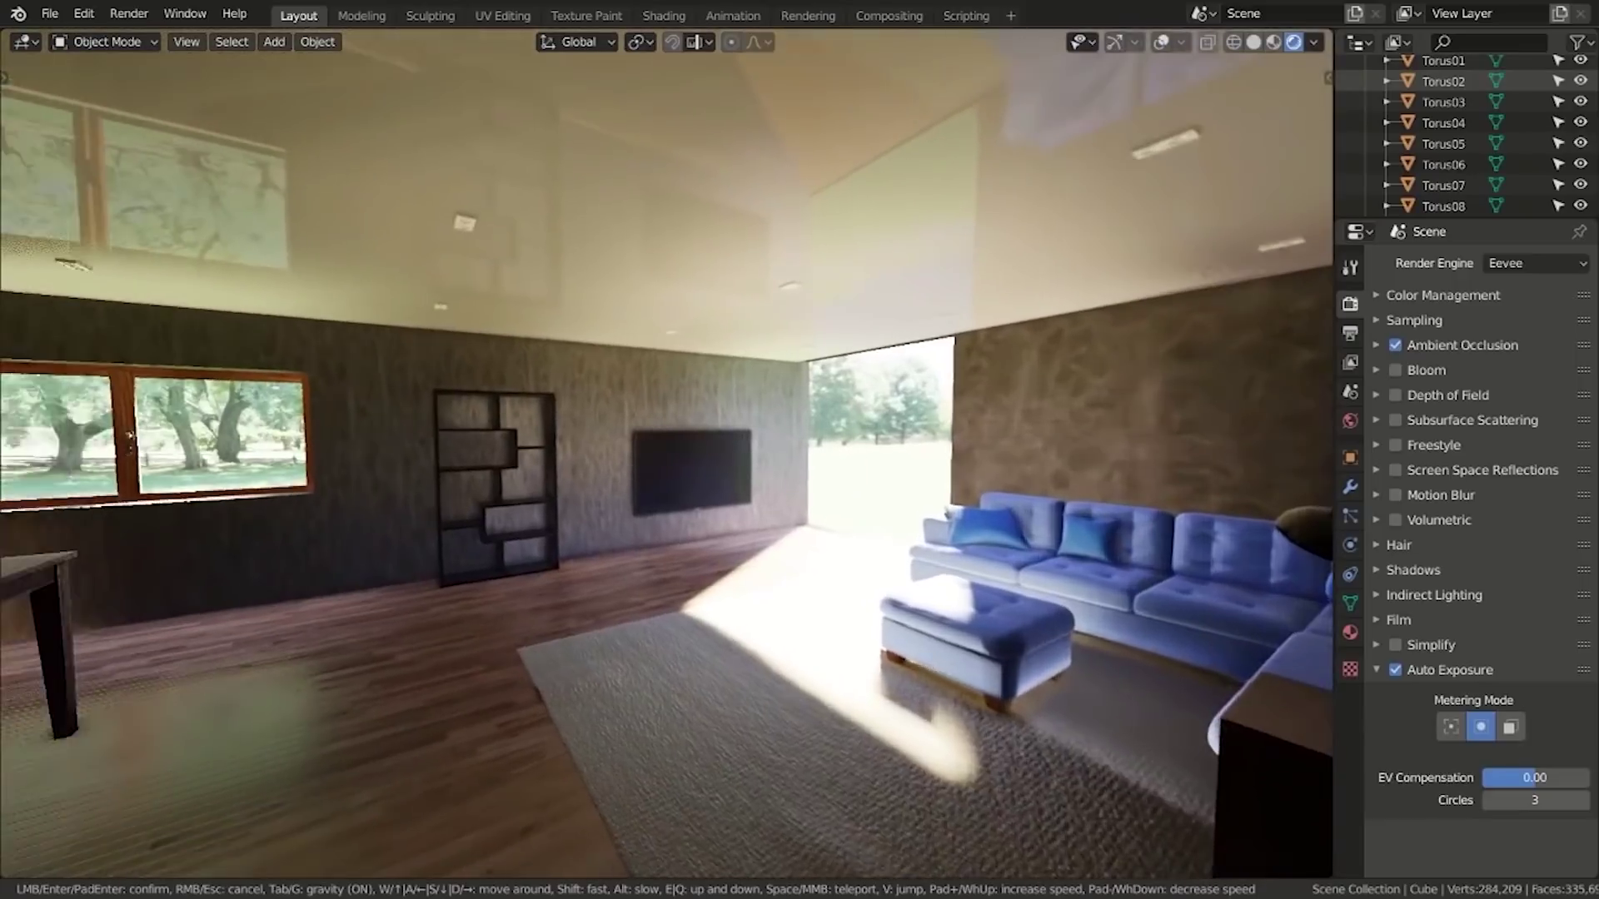
key("s")
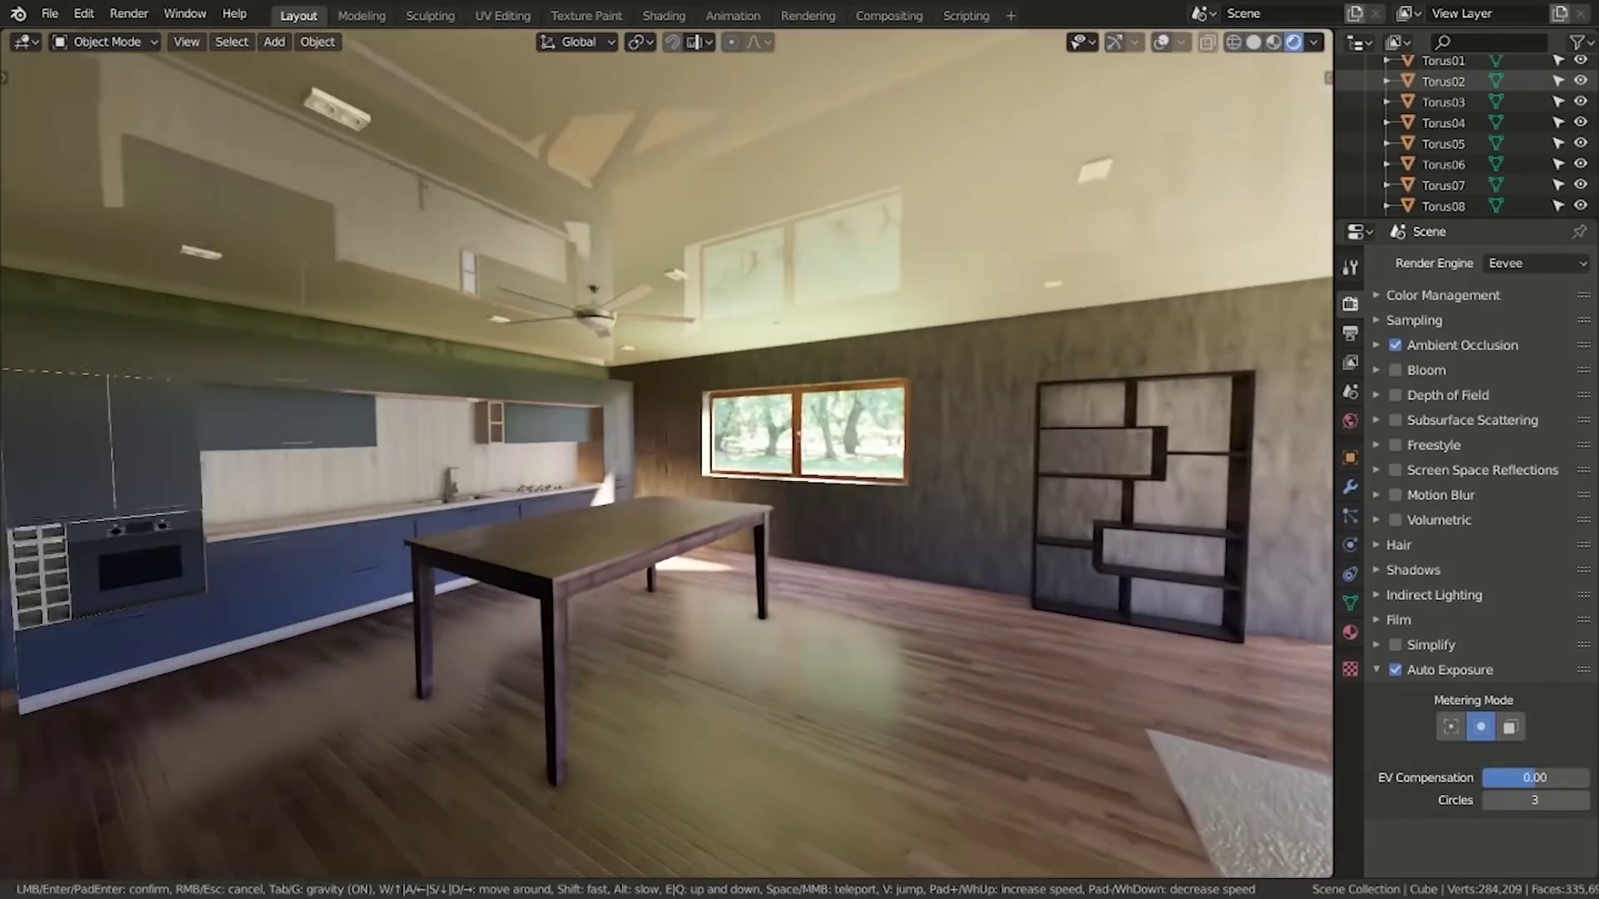
key("w")
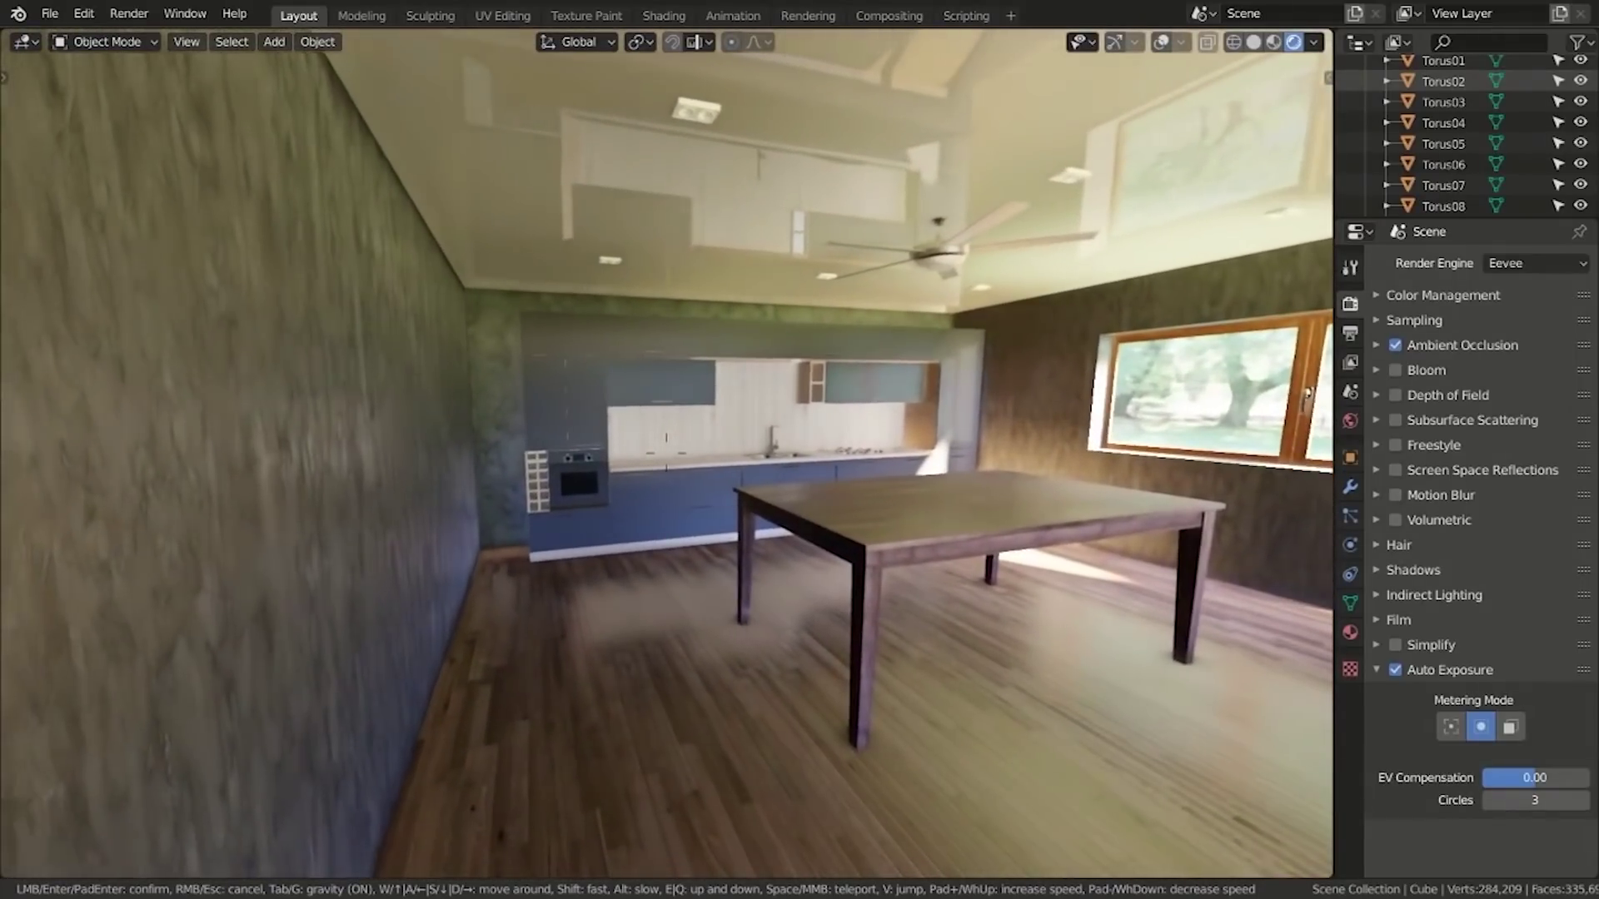
key("w")
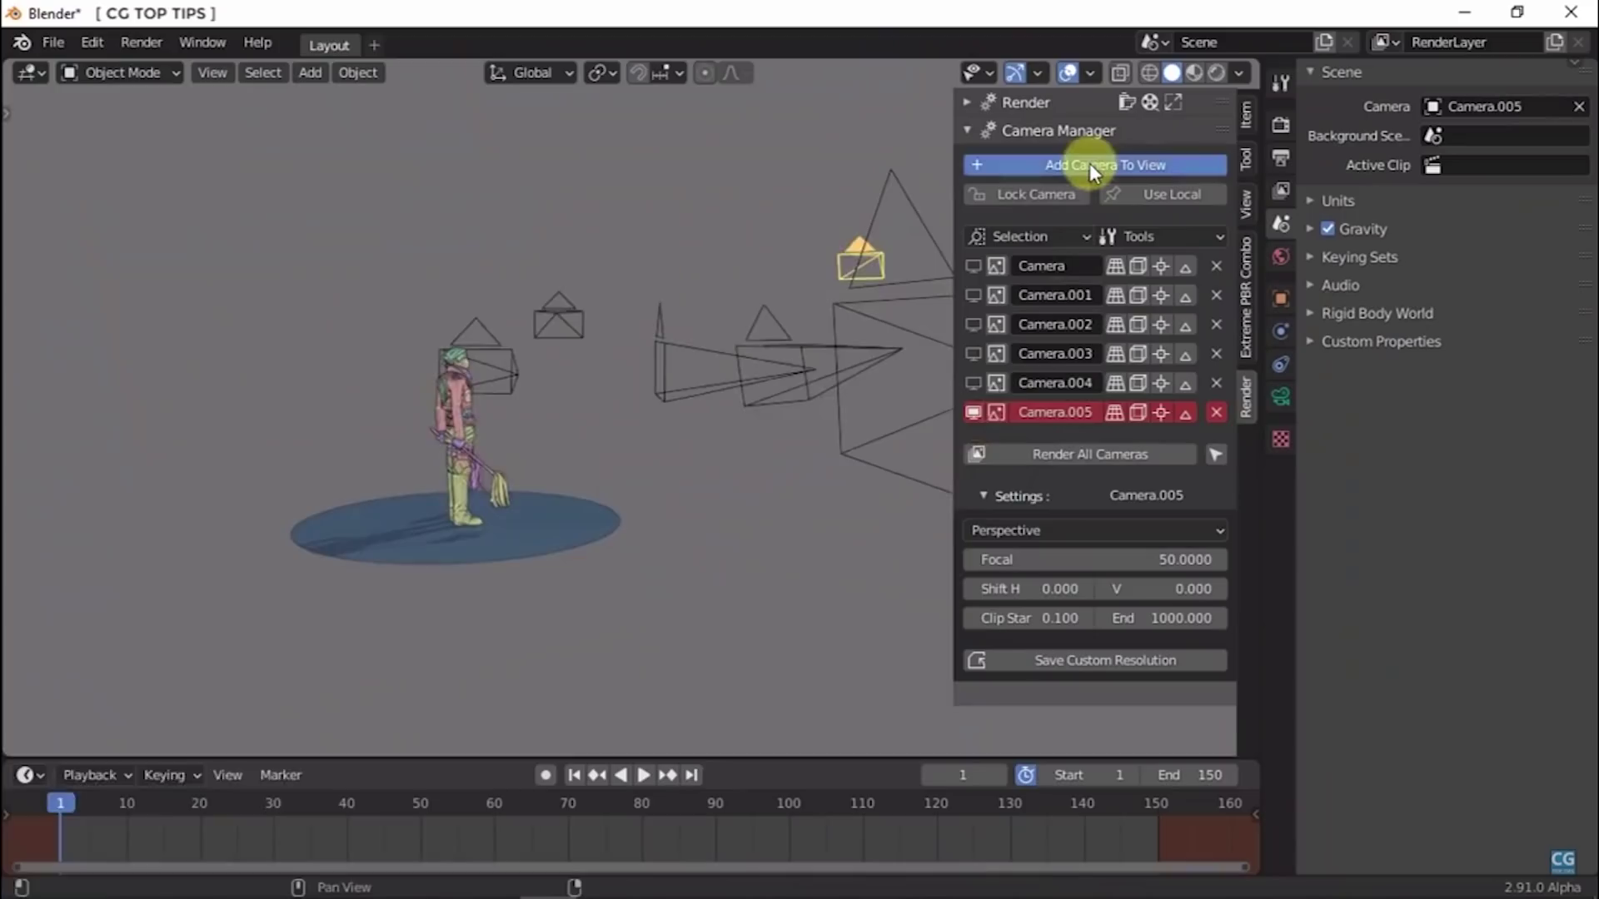
Add Camera.006 from the current view, look through it and reframe the character
left_click(1091, 166)
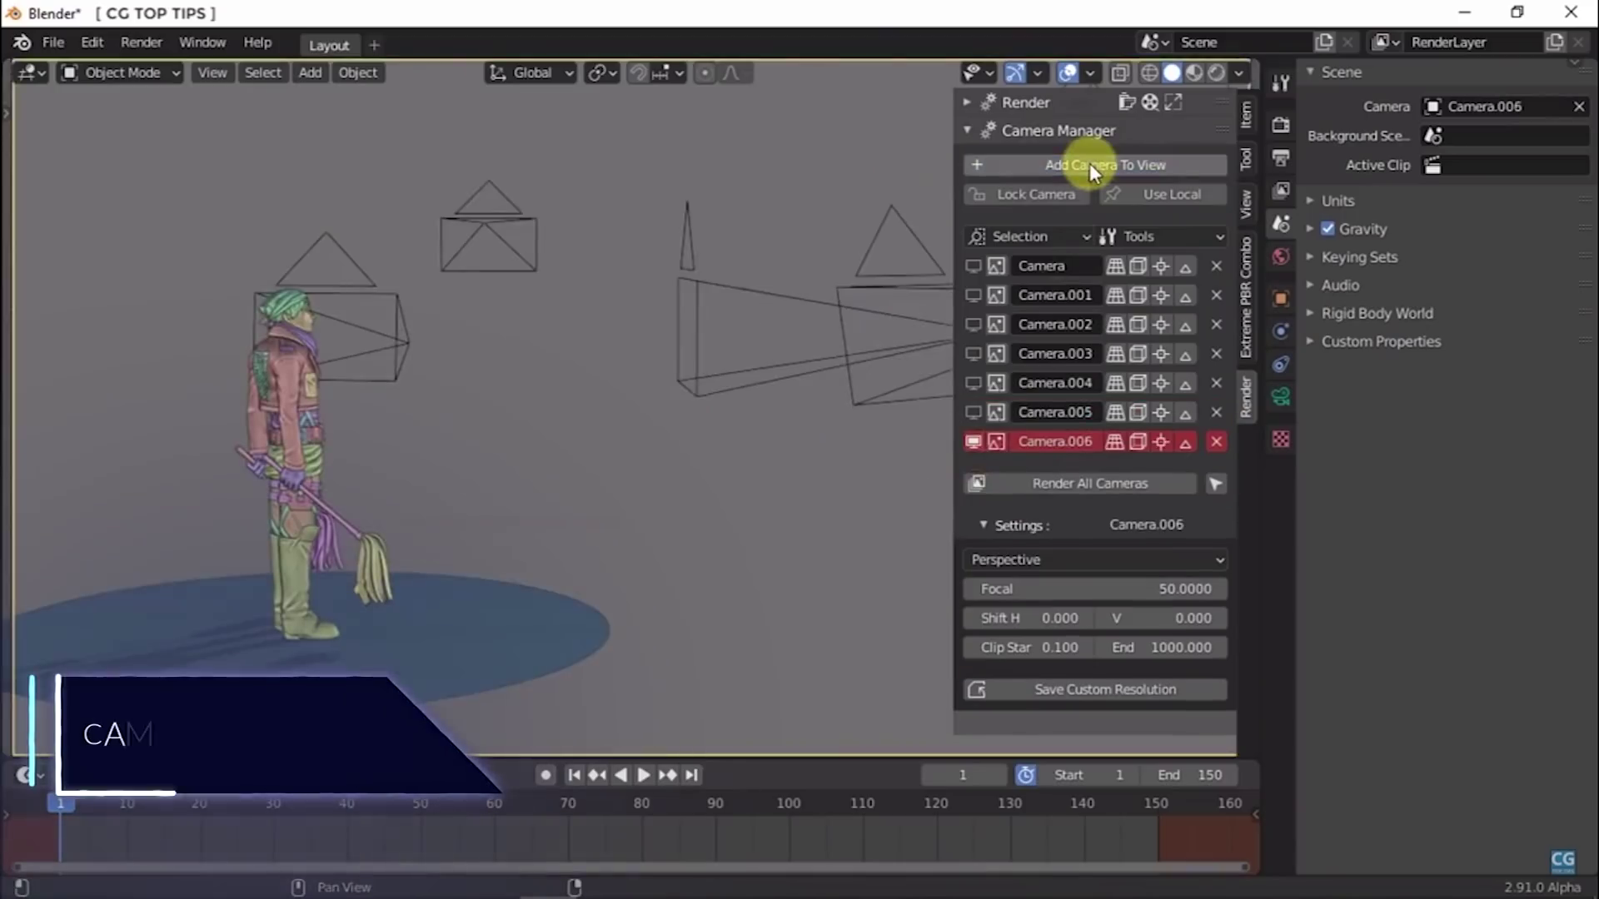
key("KP_0")
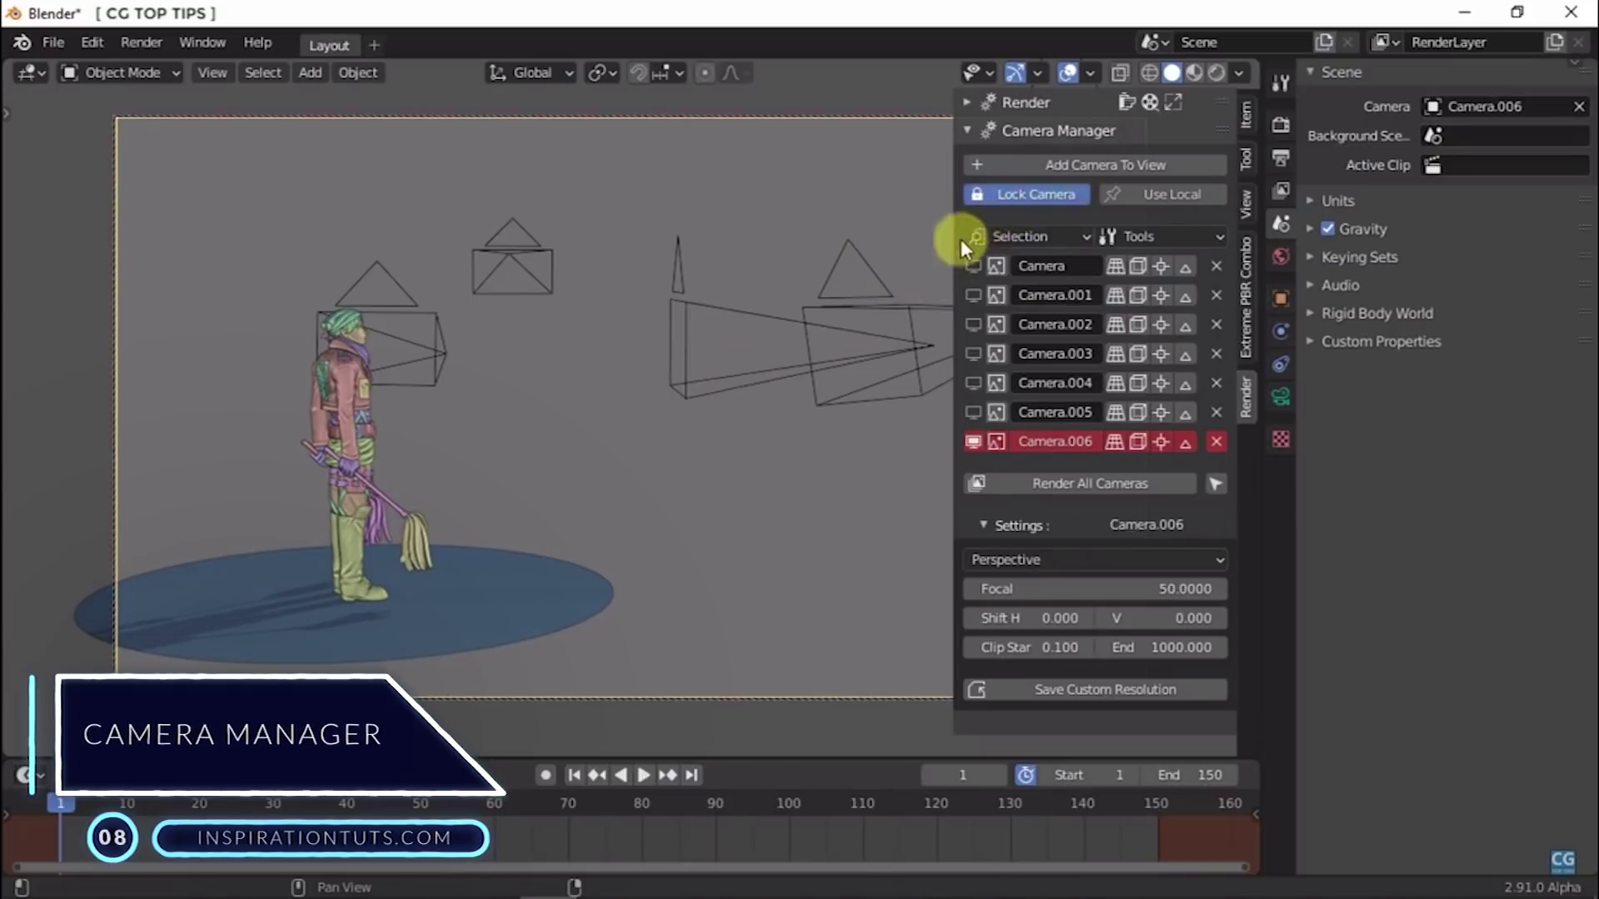
middle_click_drag(507, 488, 583, 467)
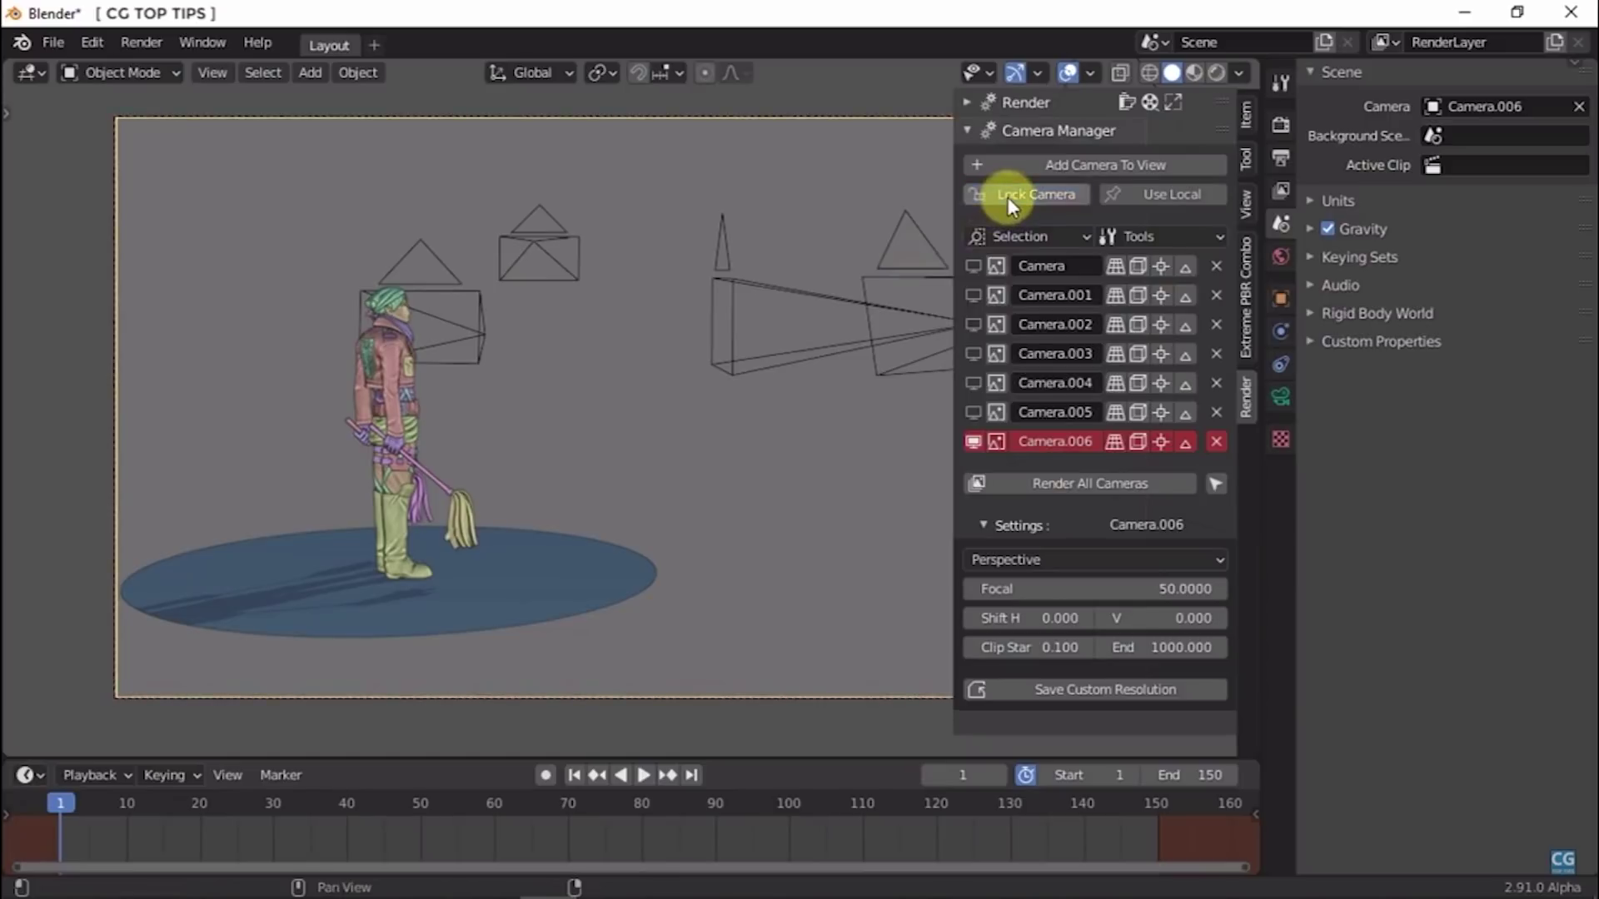
Preview the shots from Camera through Camera.005, then make Camera.006 active again
left_click(971, 265)
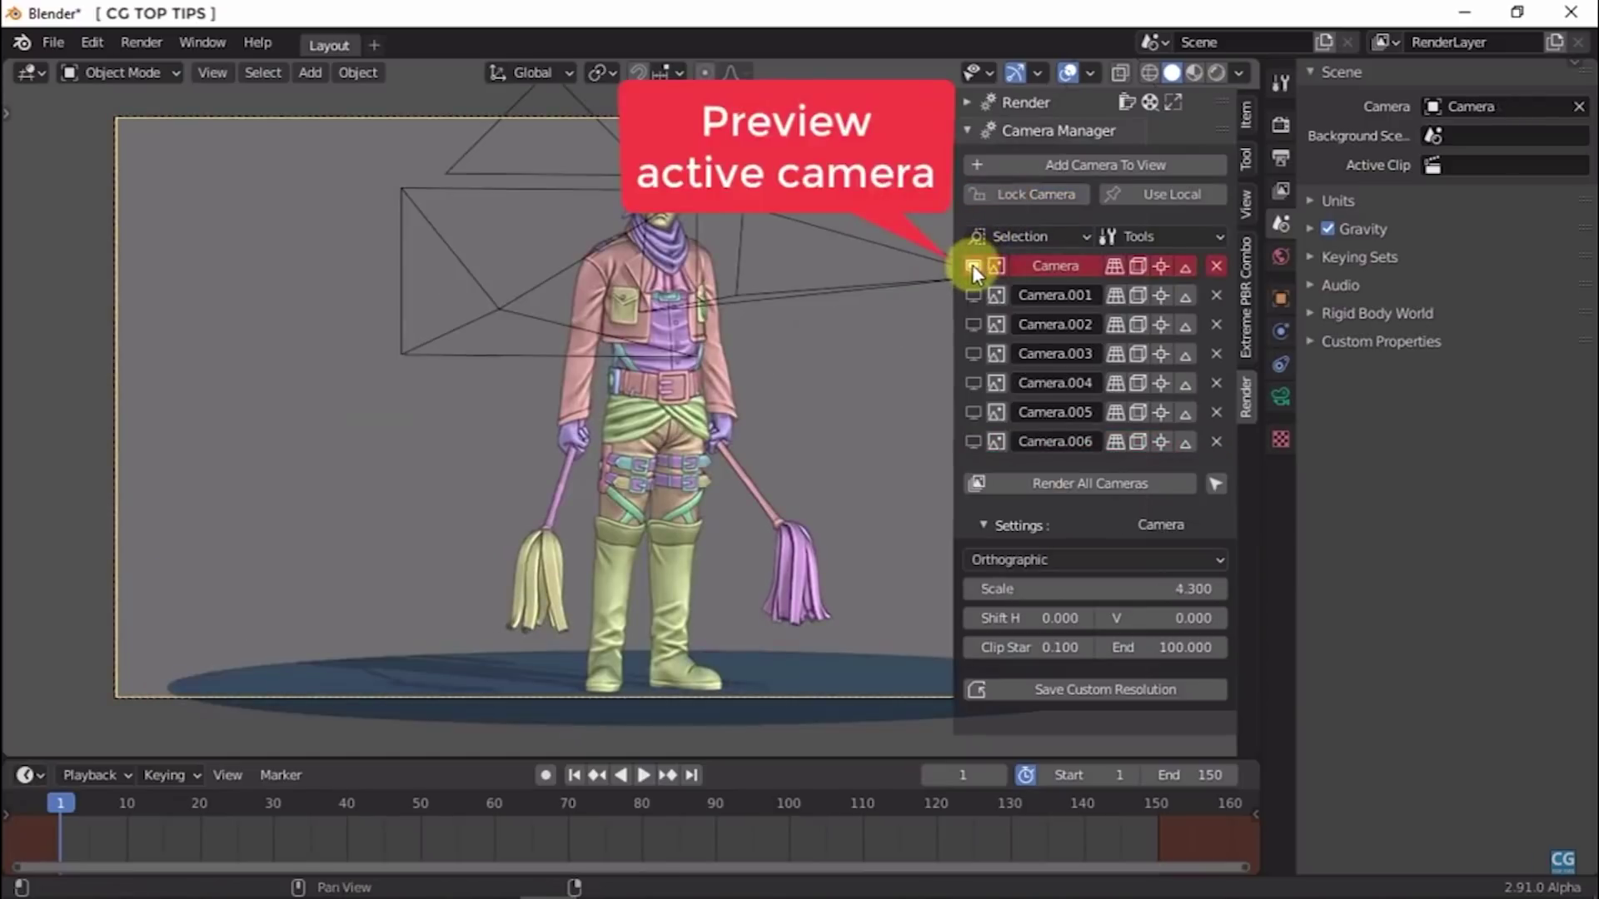
left_click(970, 296)
left_click(974, 324)
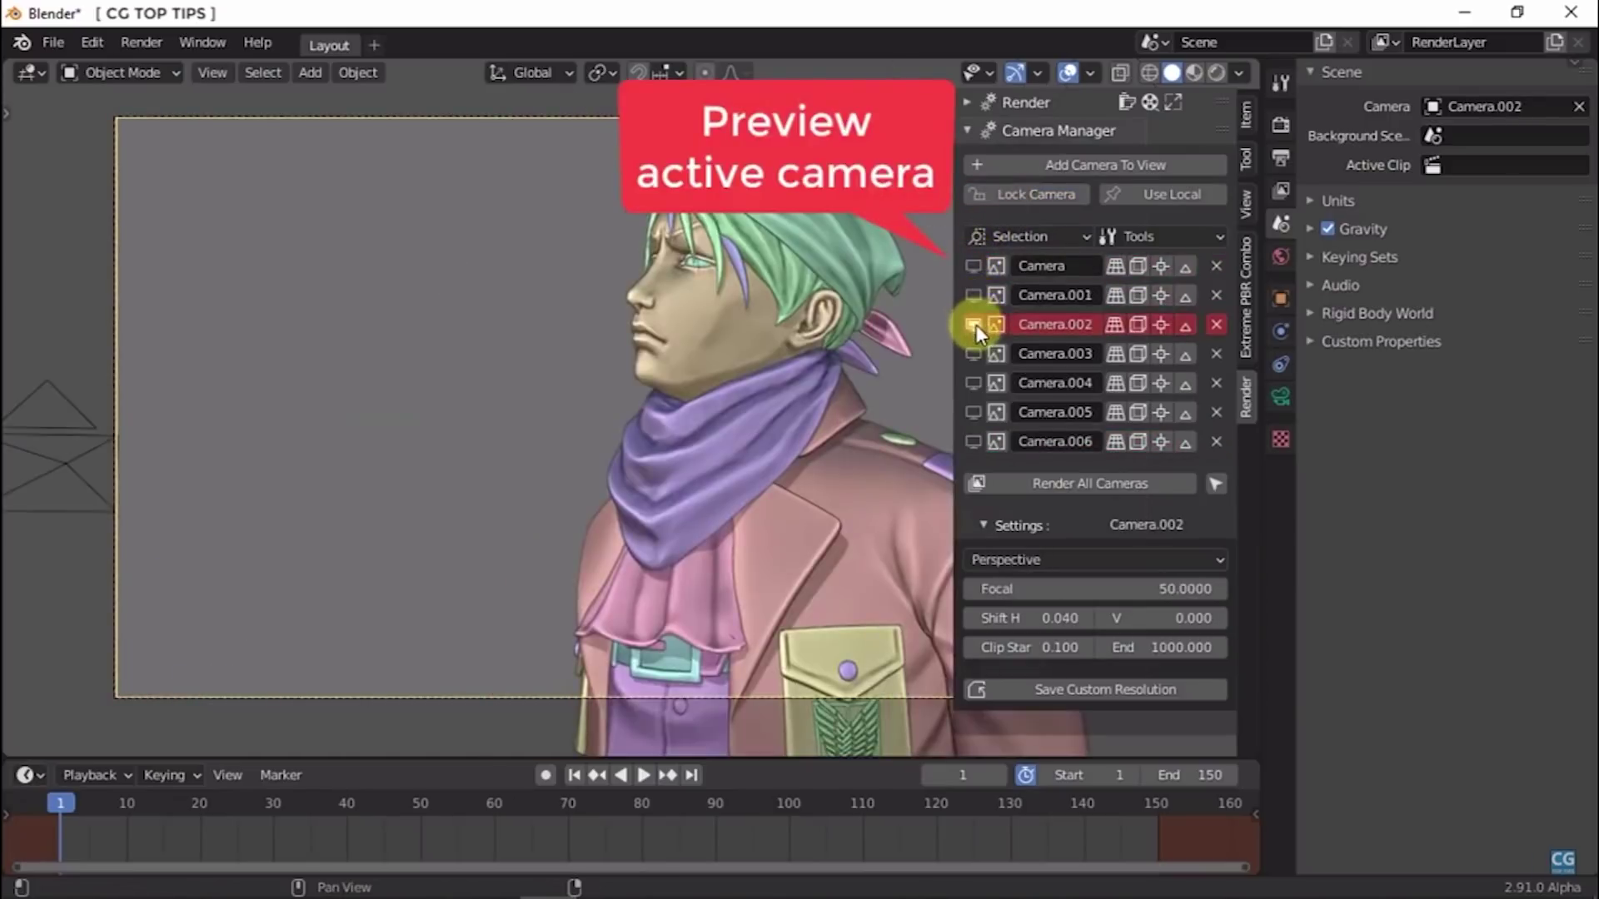
left_click(975, 353)
left_click(976, 381)
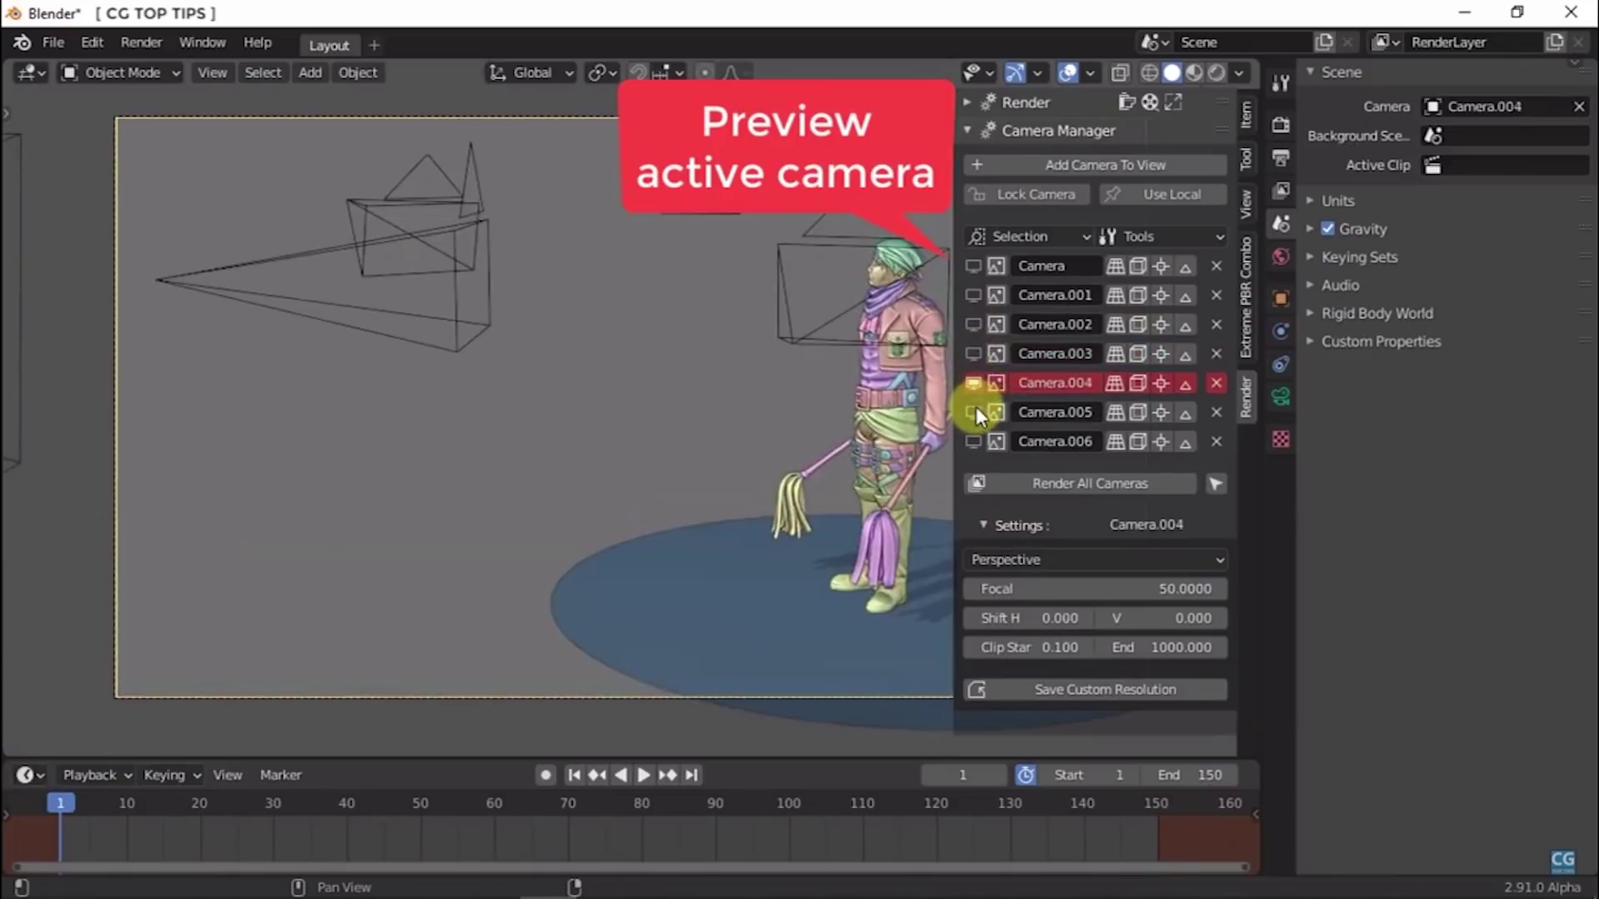
left_click(974, 410)
left_click(973, 441)
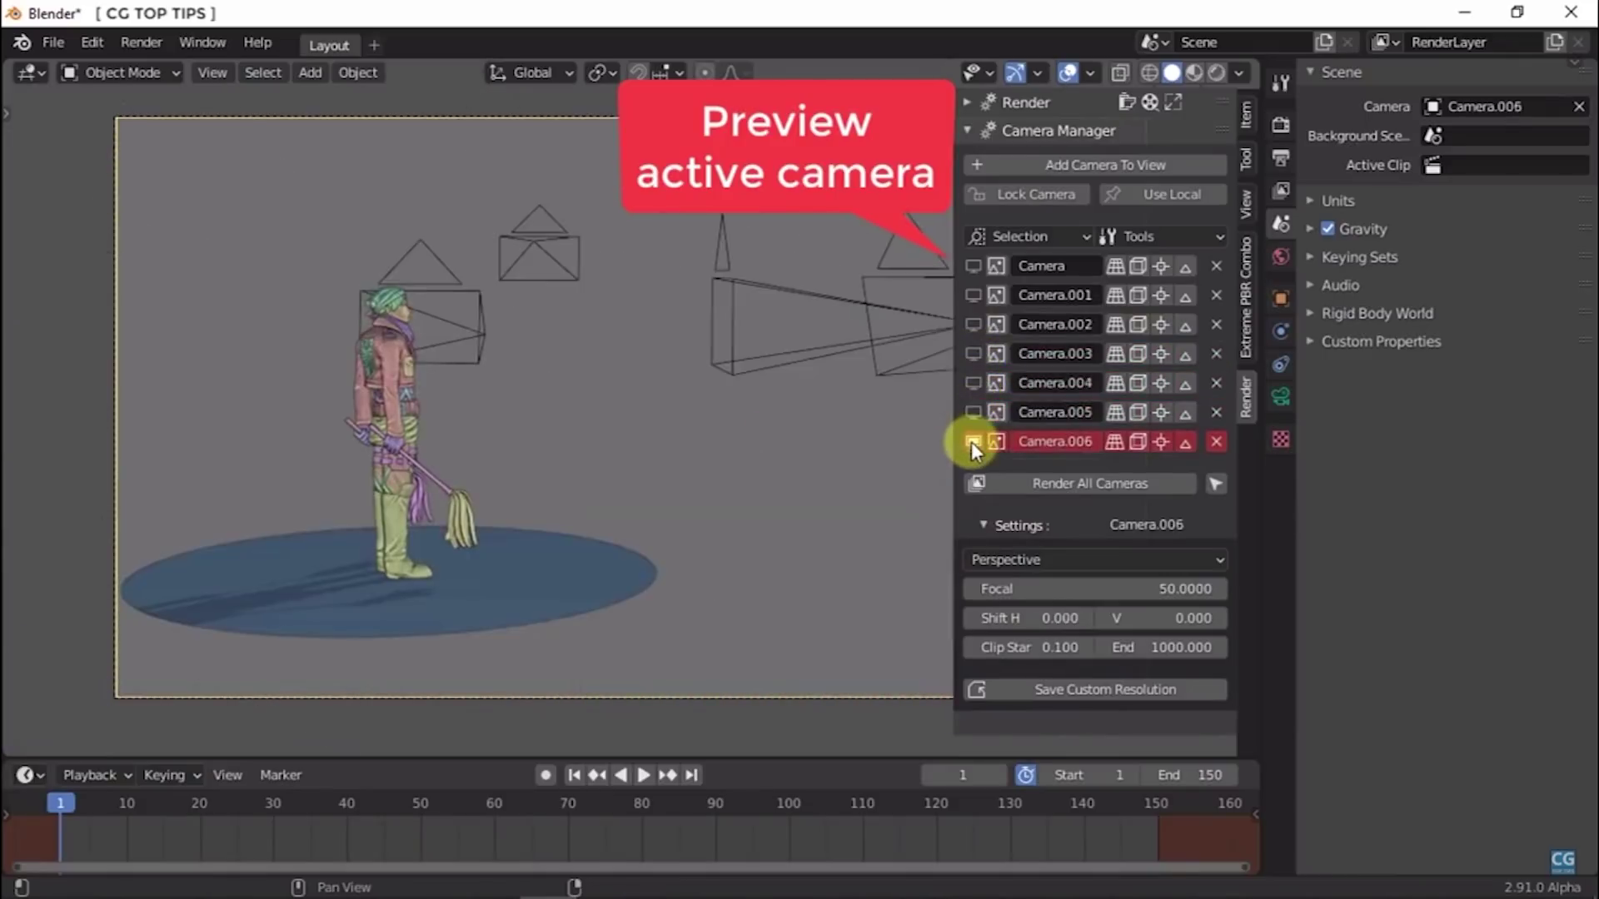
Realign Camera.006 to a new higher view framing the full character, then select the character
middle_click_drag(737, 462, 628, 415)
scroll(628, 415, "up", 6)
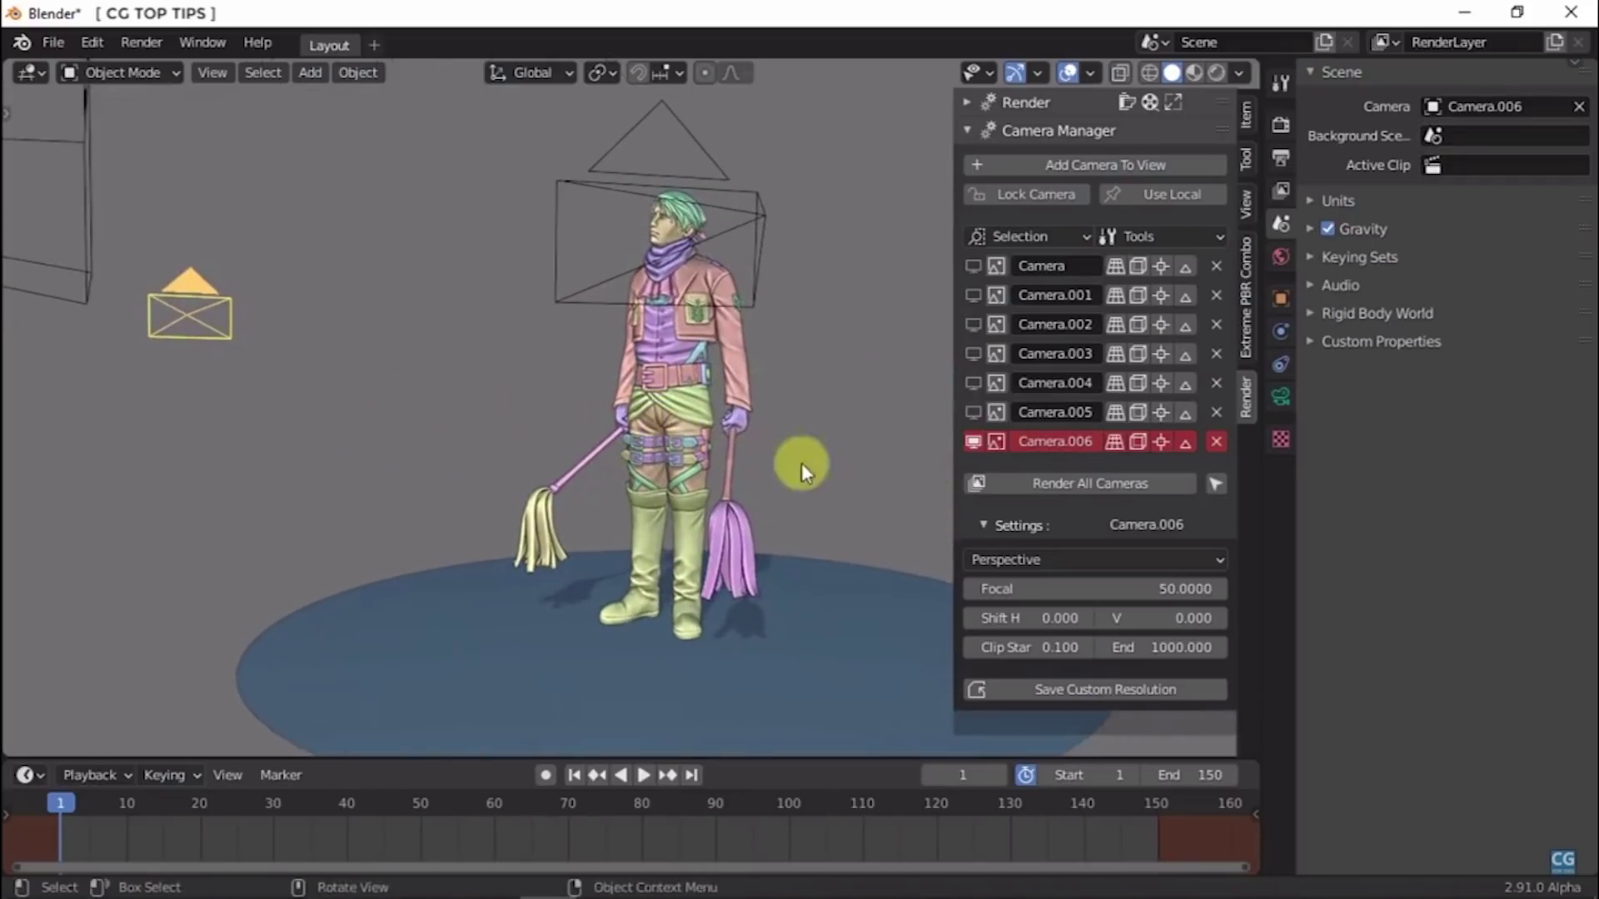
left_click(1118, 443)
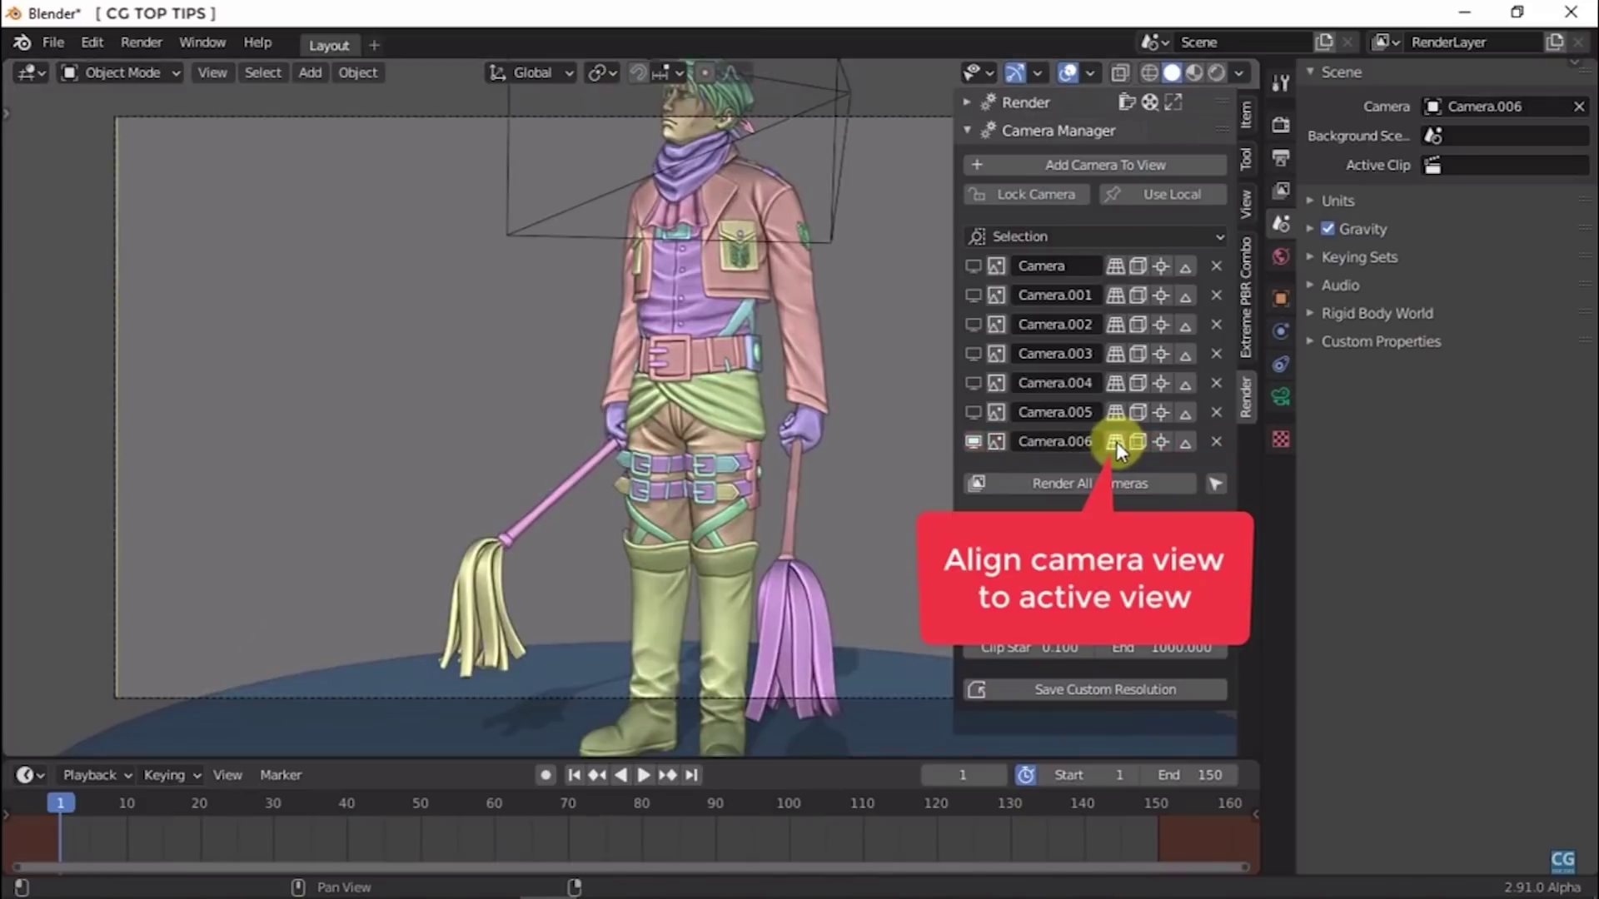
left_click(1046, 201)
scroll(758, 361, "down", 5)
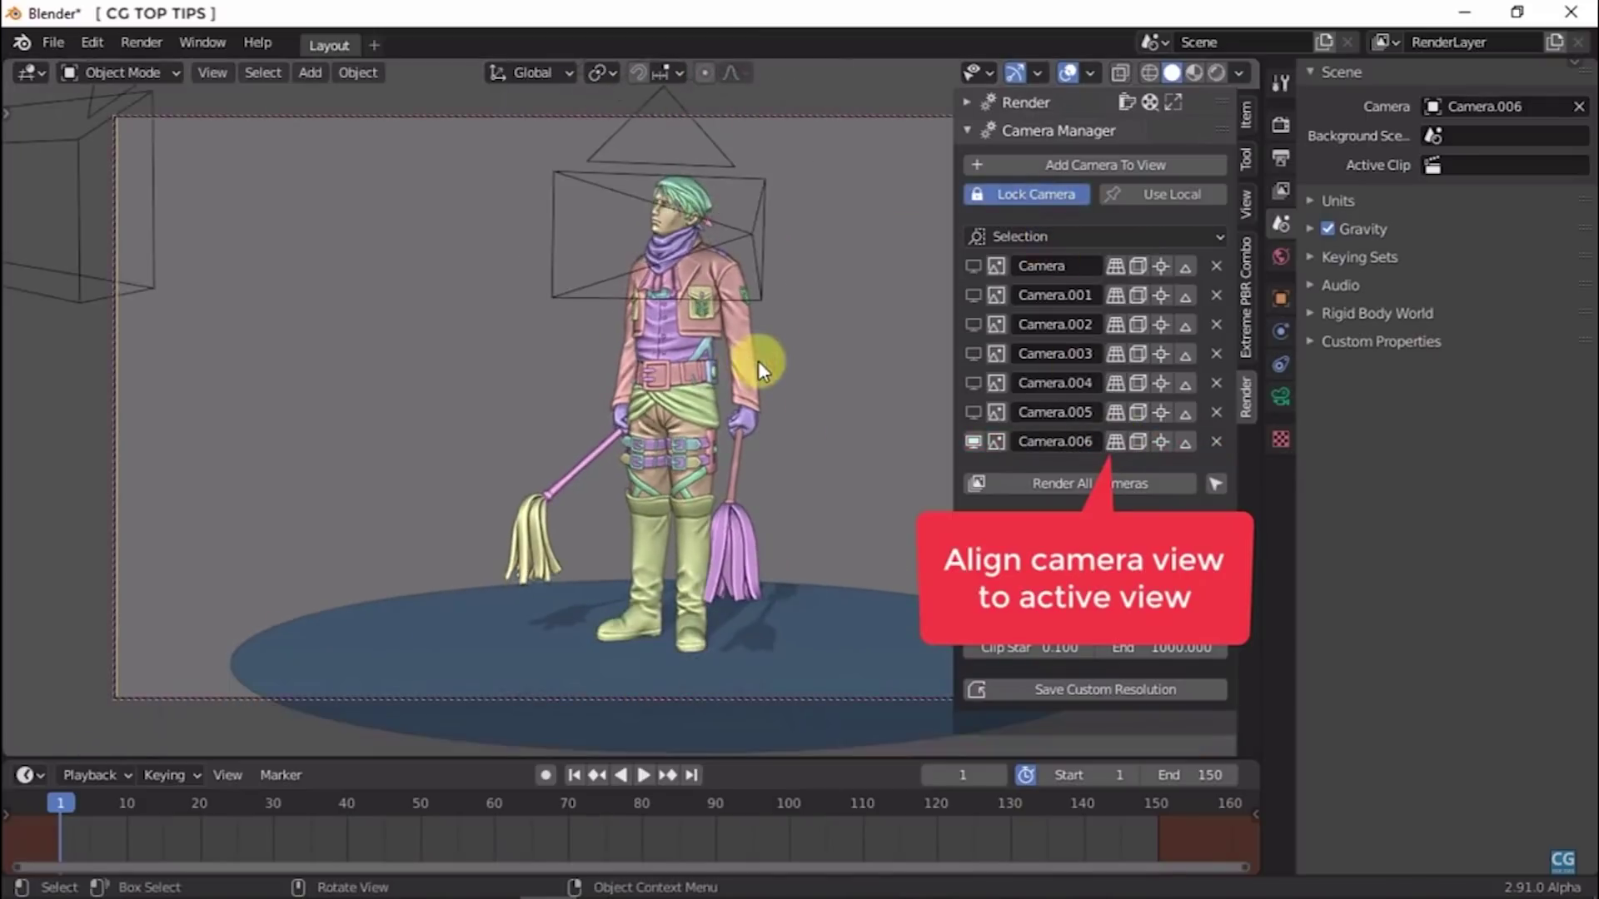
left_click(1002, 197)
middle_click_drag(518, 428, 667, 437)
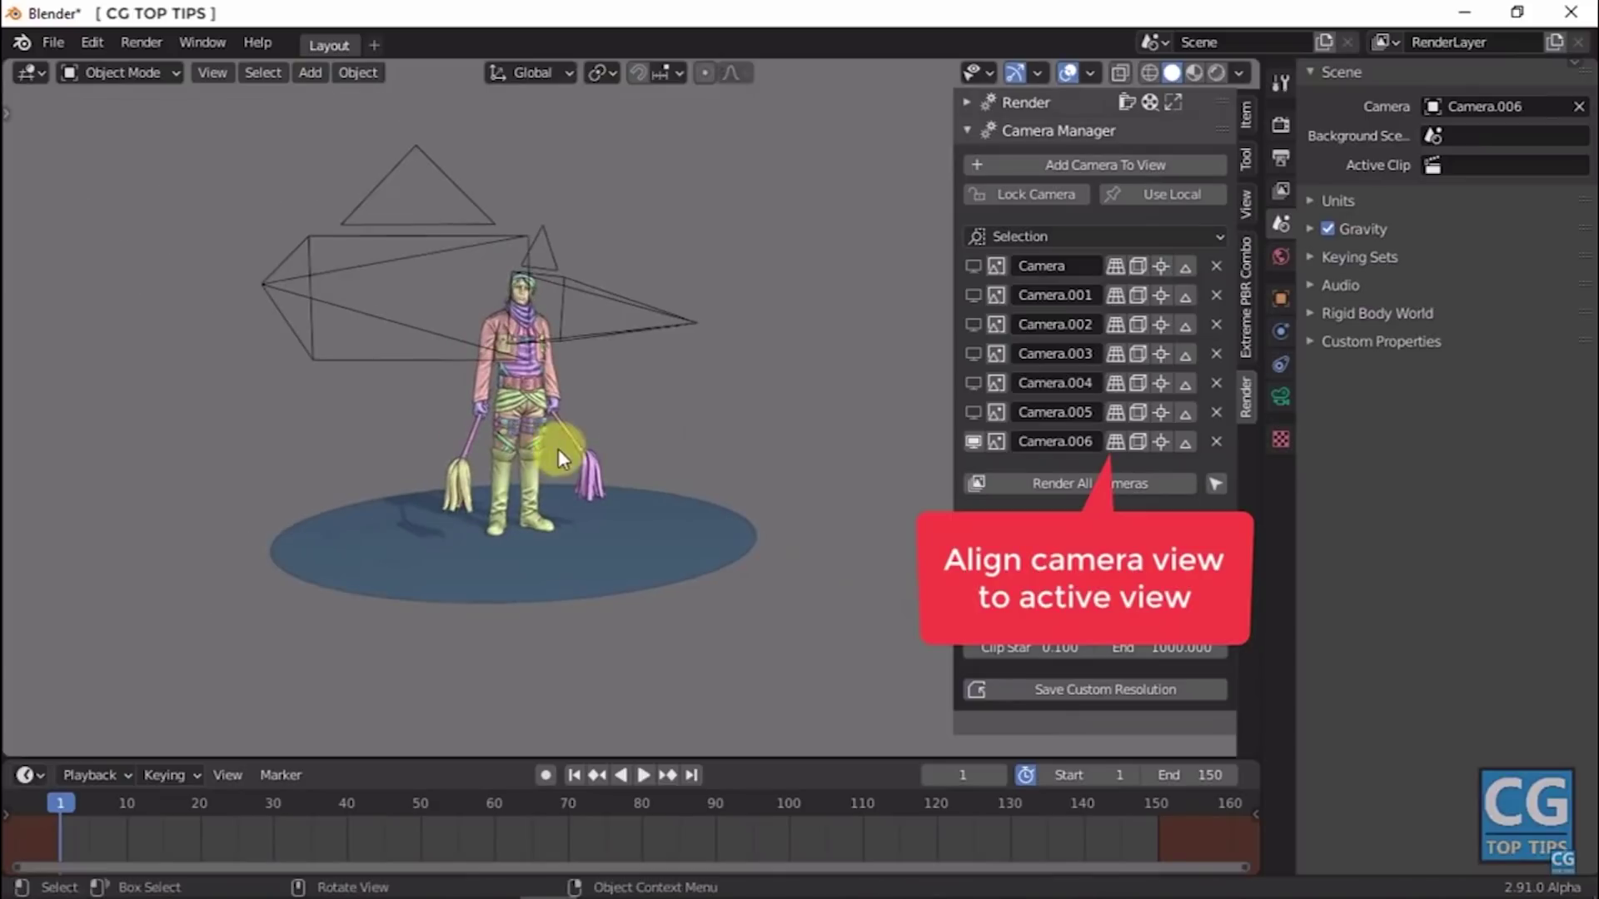
left_click(1119, 444)
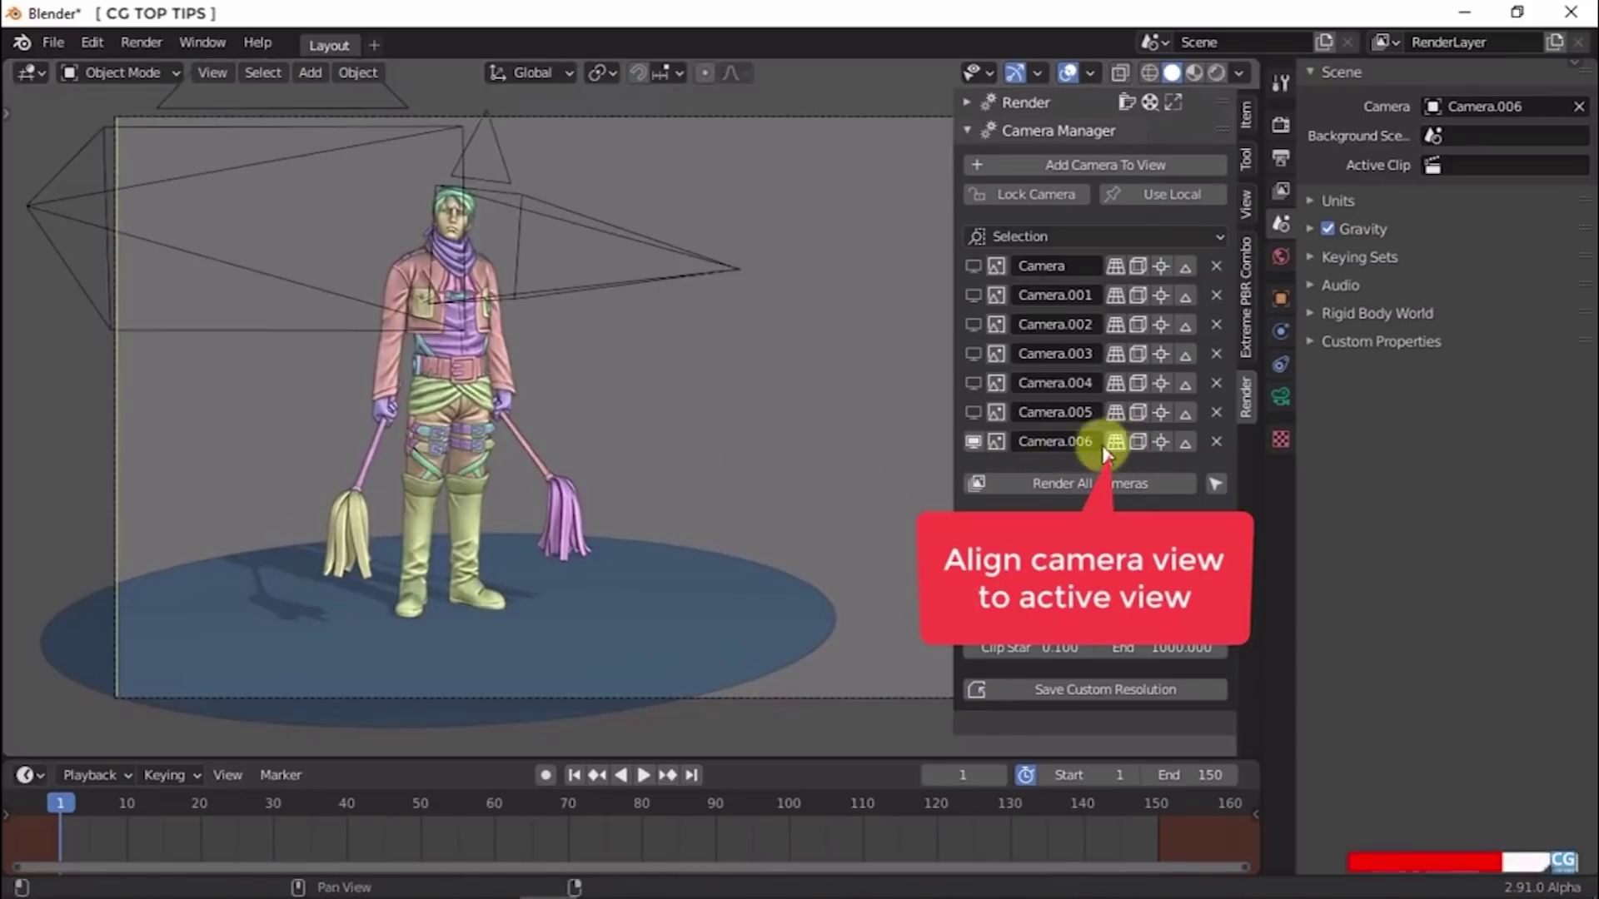
left_click(461, 363)
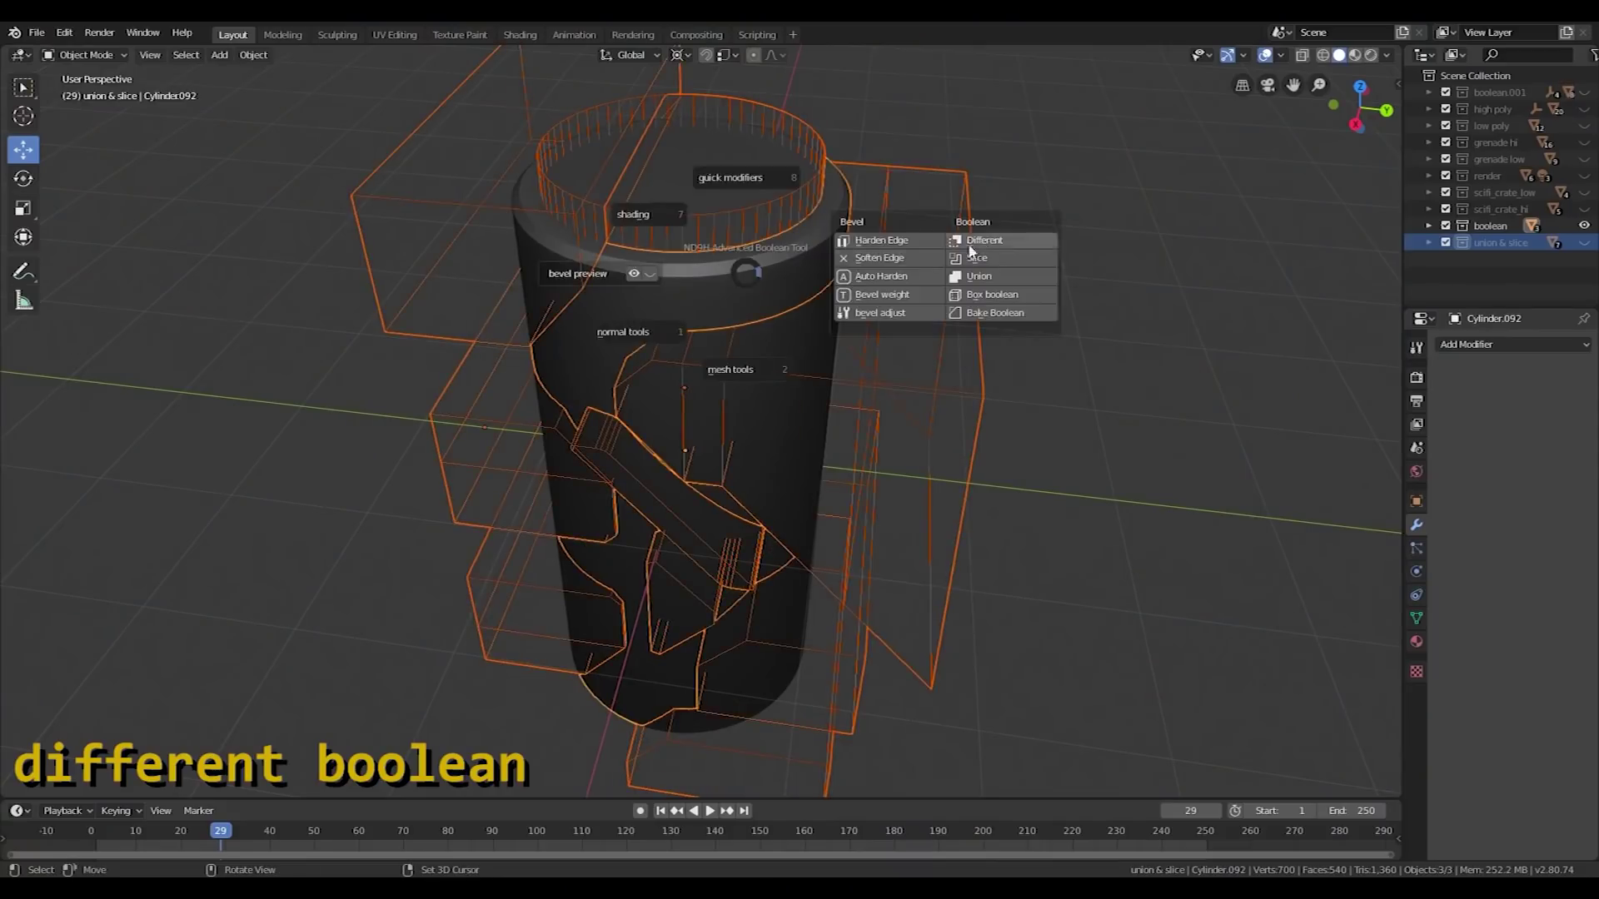
Union the cylinder into the hull, then slice the cylinder ring into it
left_click(841, 218)
key("alt+a")
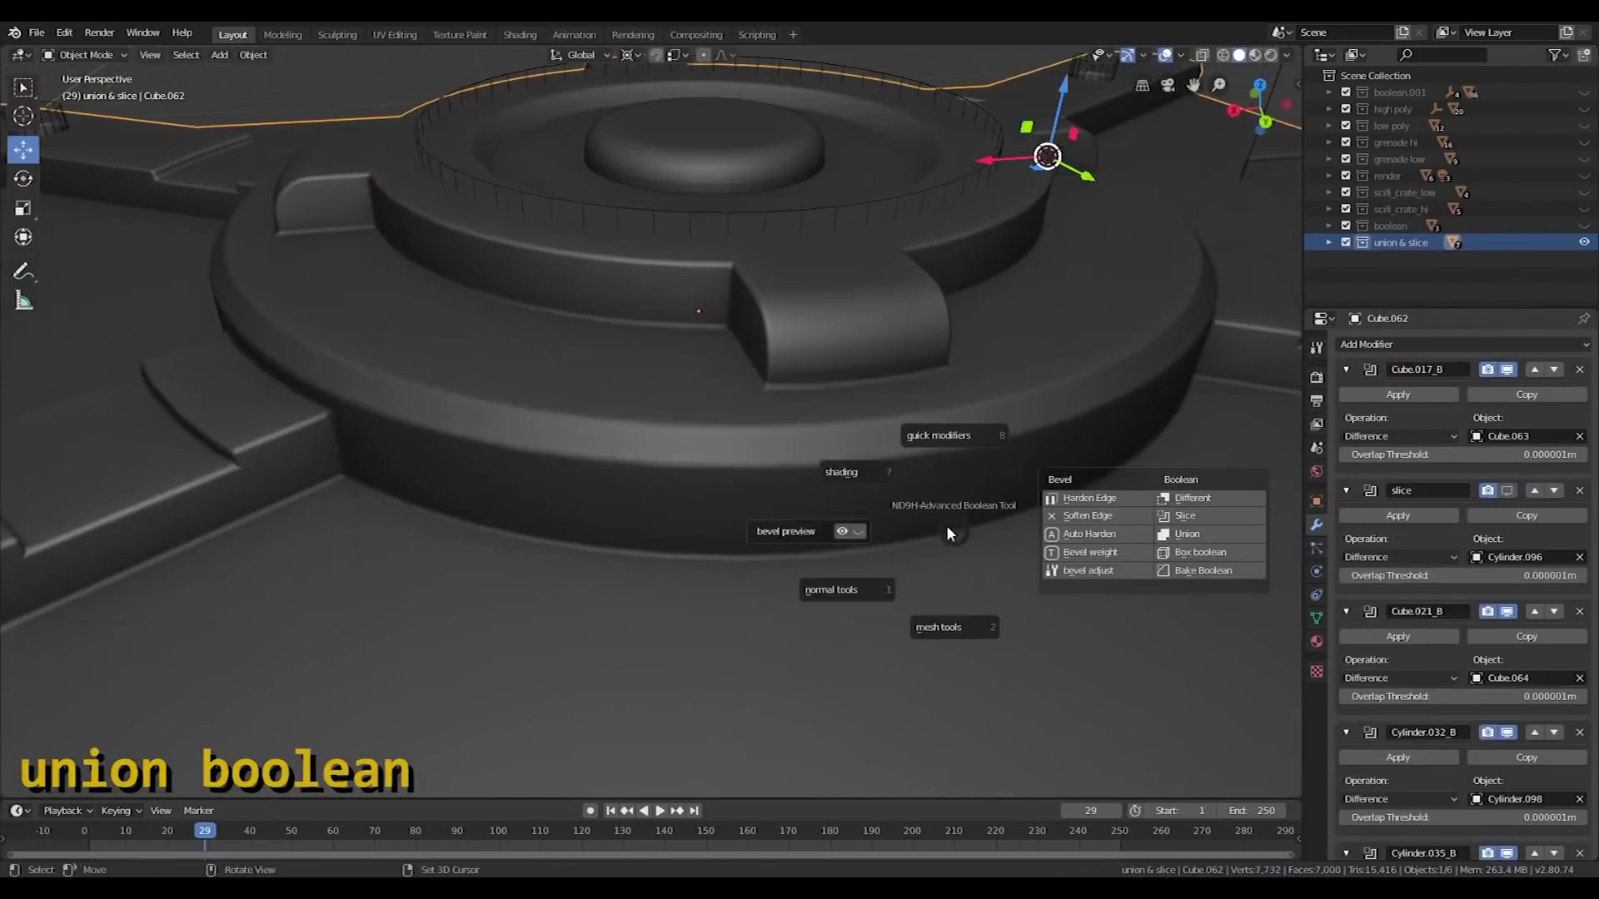
left_click(944, 474)
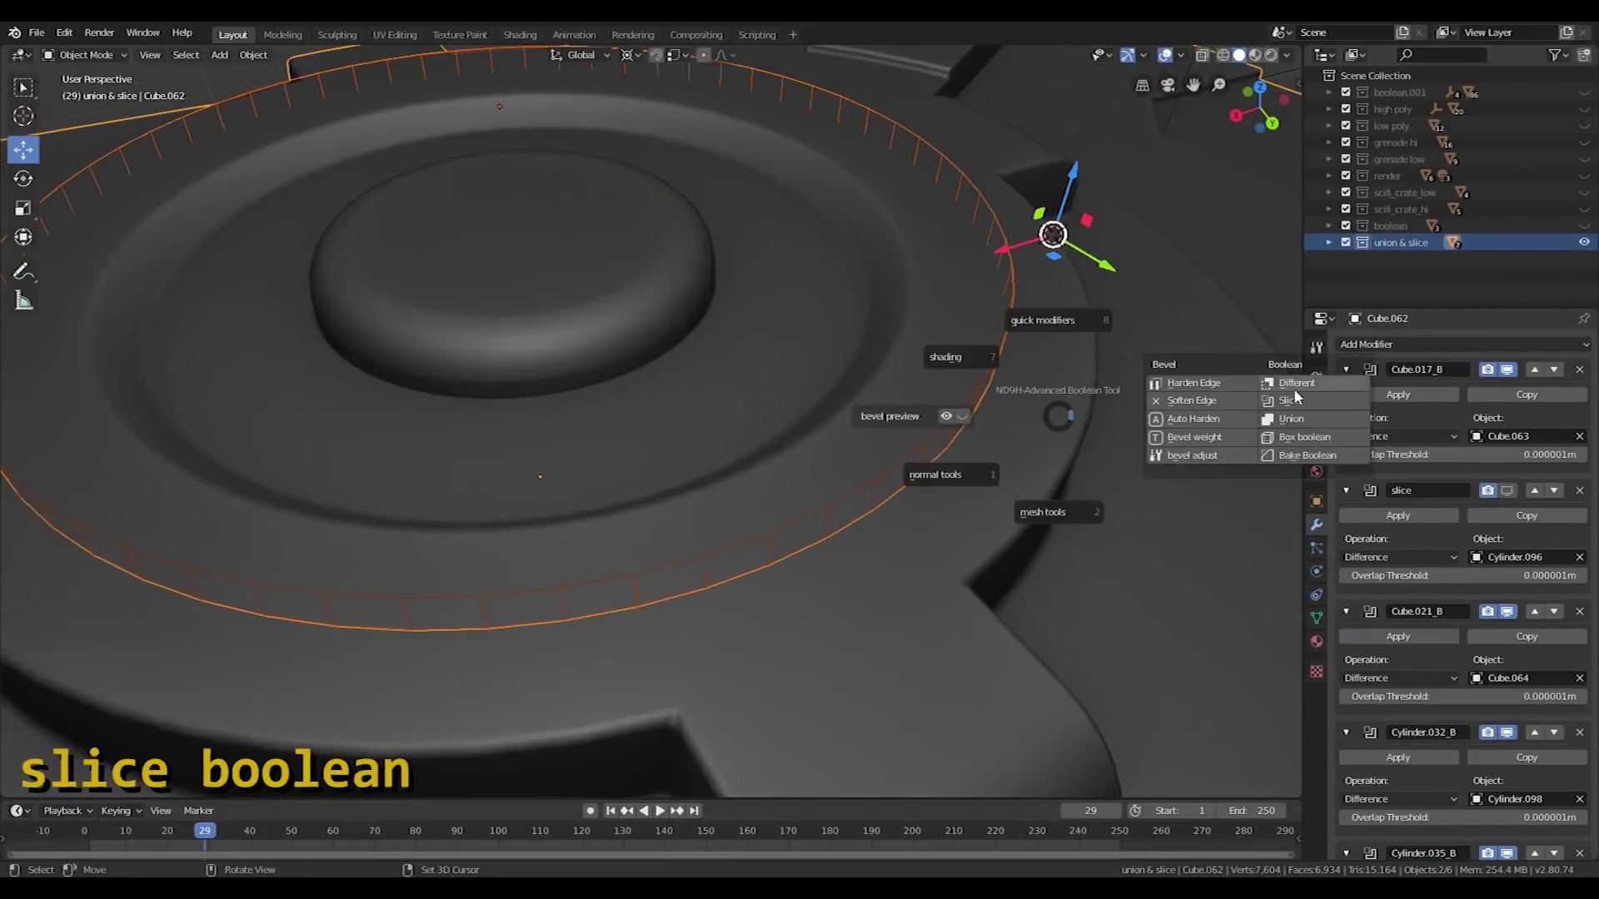
left_click(963, 431)
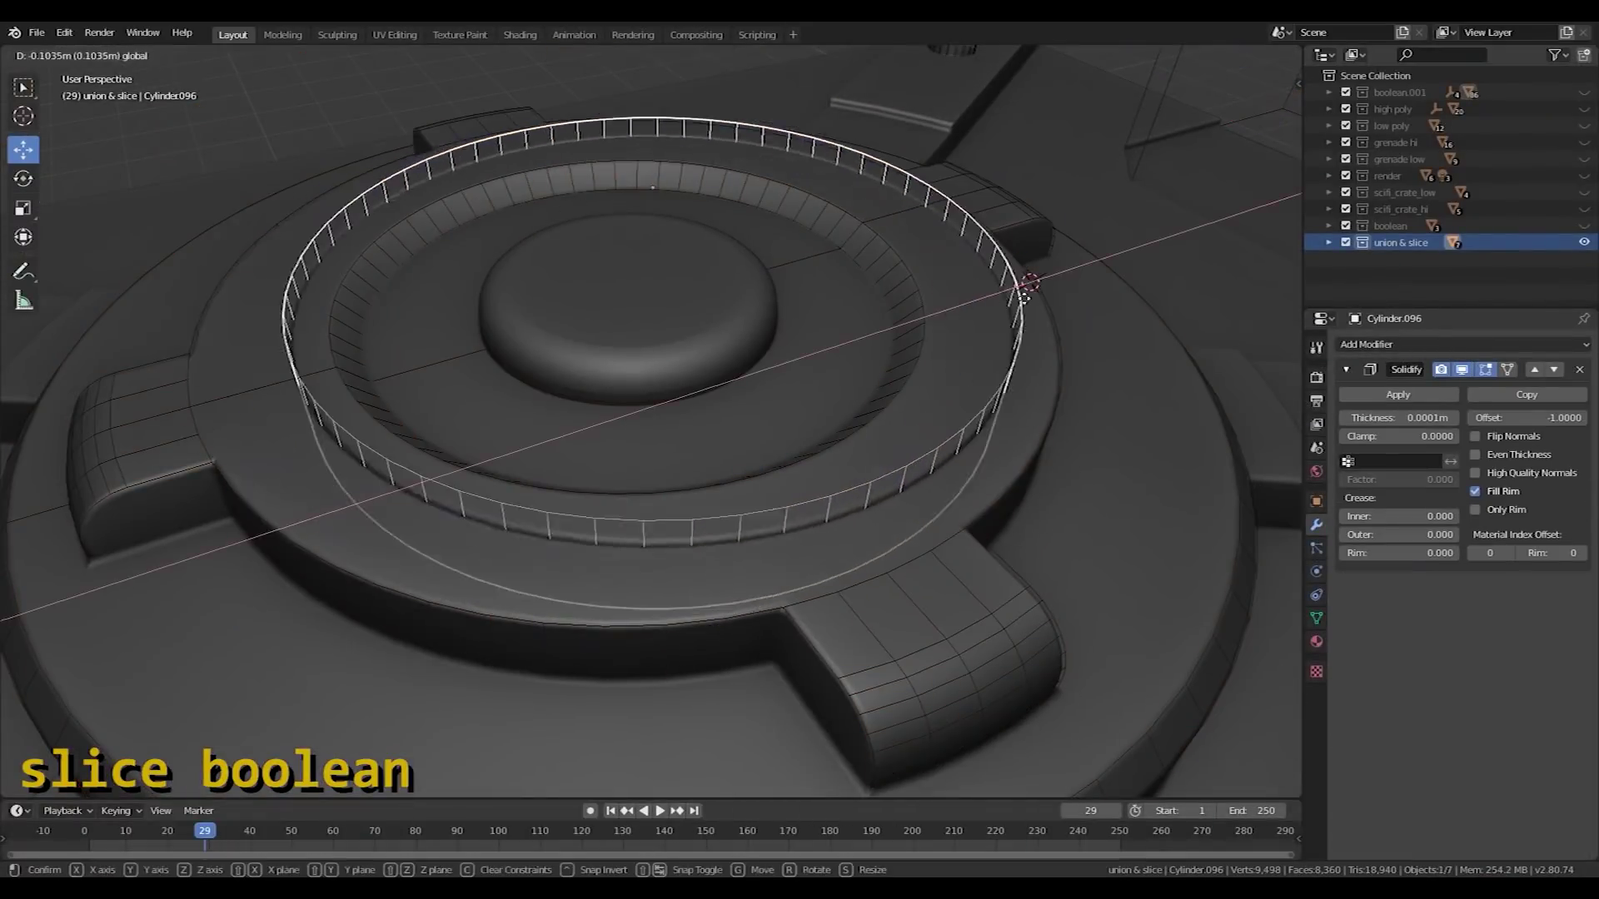
left_click(1094, 428, "shift")
Extrude the plane into a box and array it into several copies
key("q")
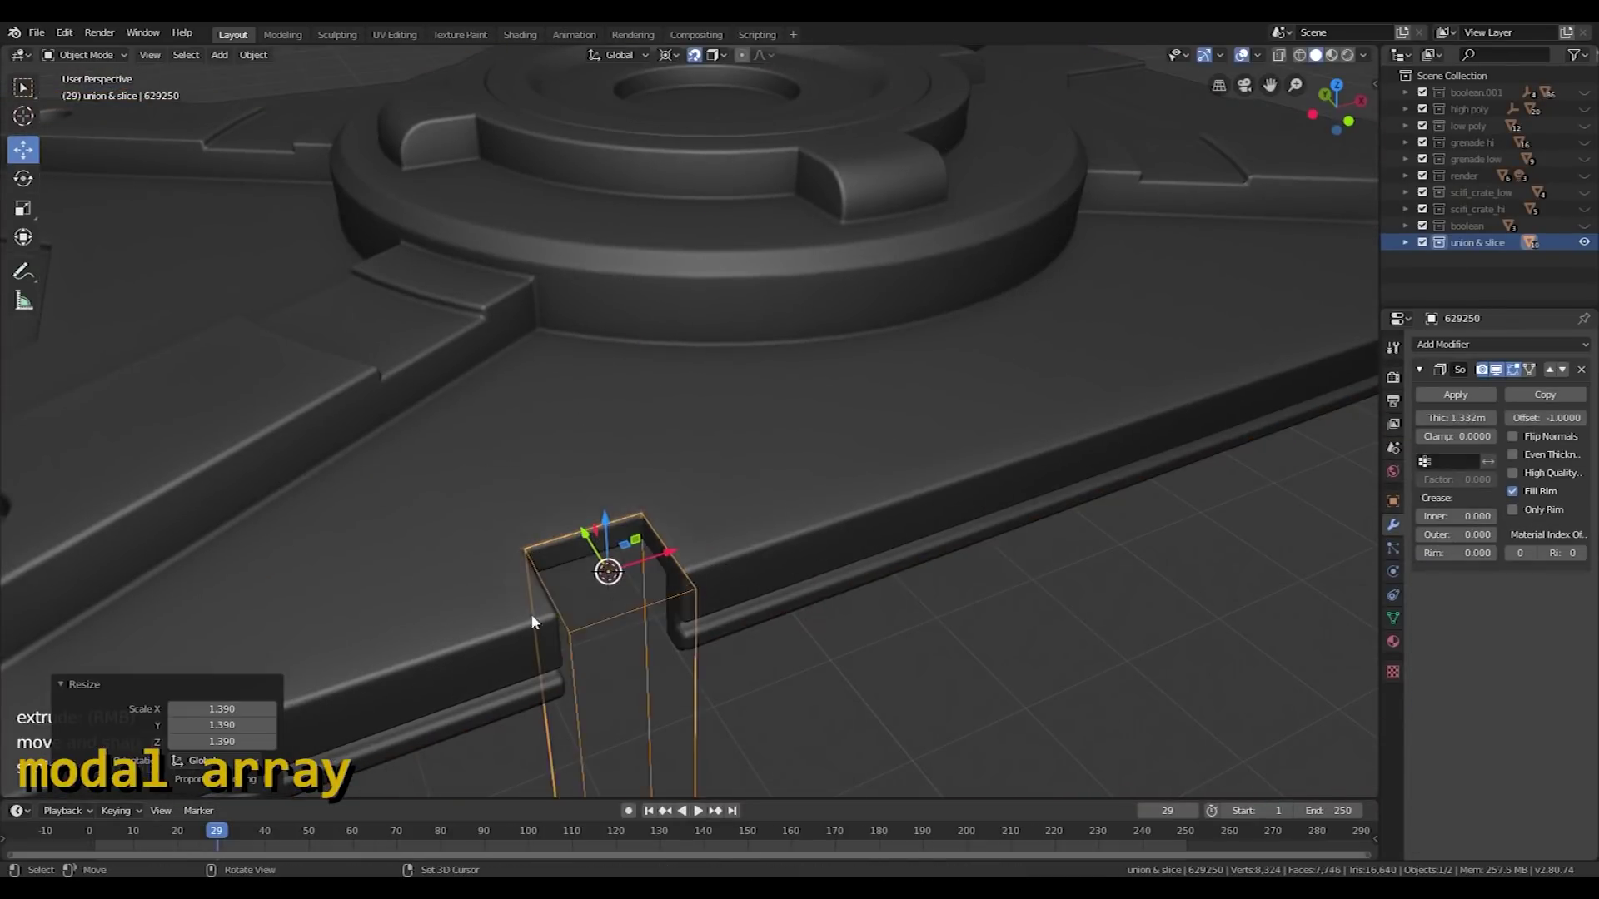
middle_click_drag(531, 612, 917, 473)
key("q")
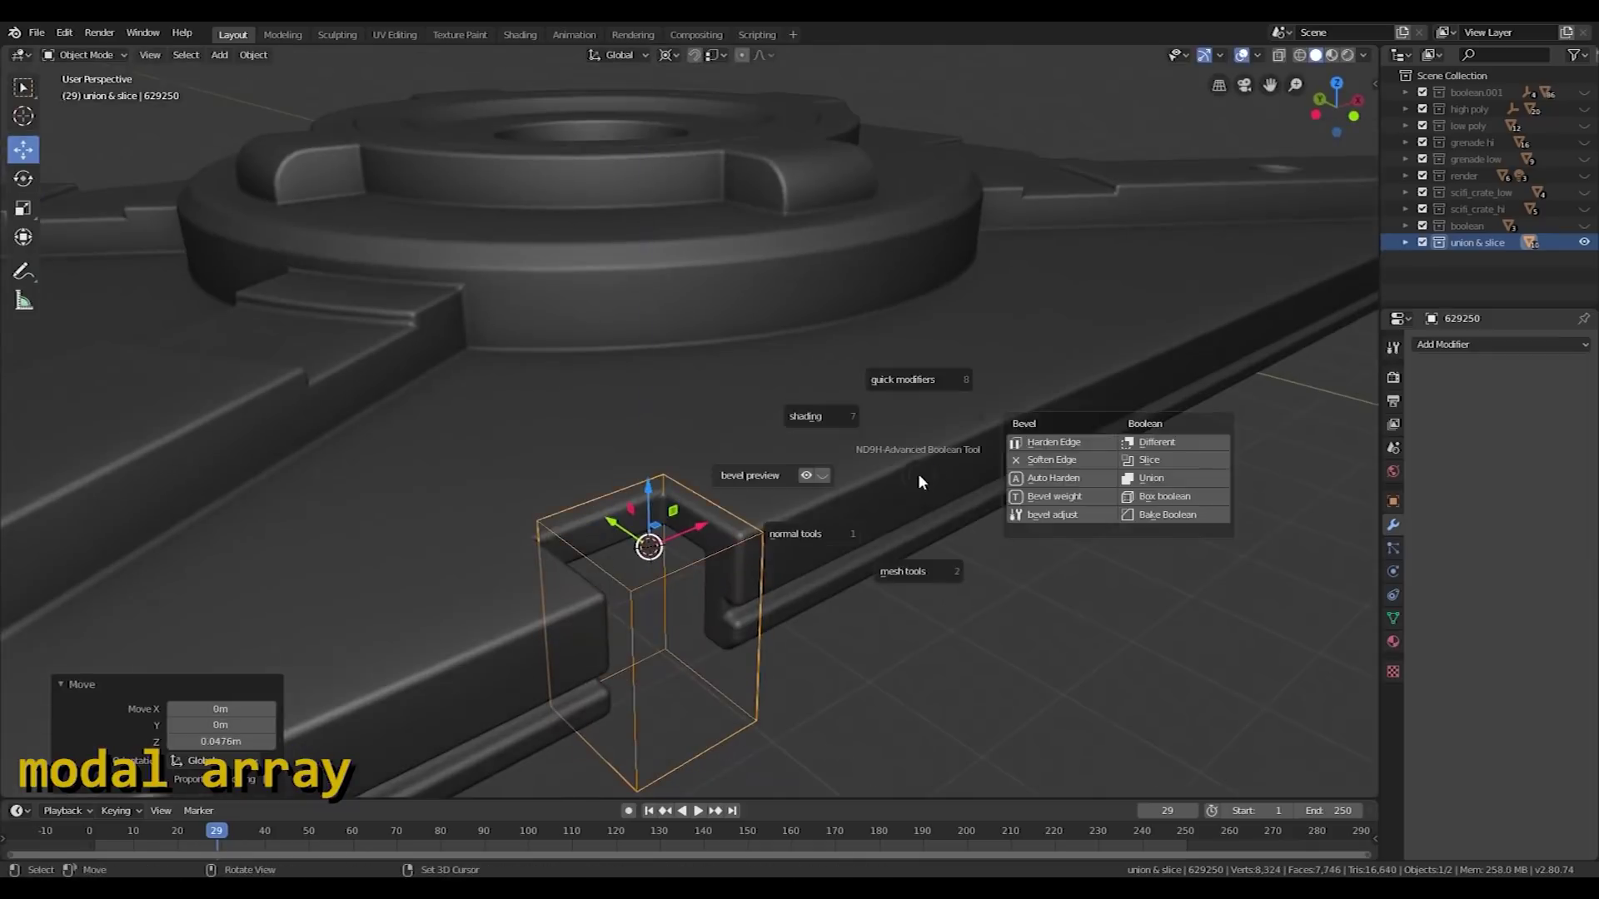
left_click(911, 443)
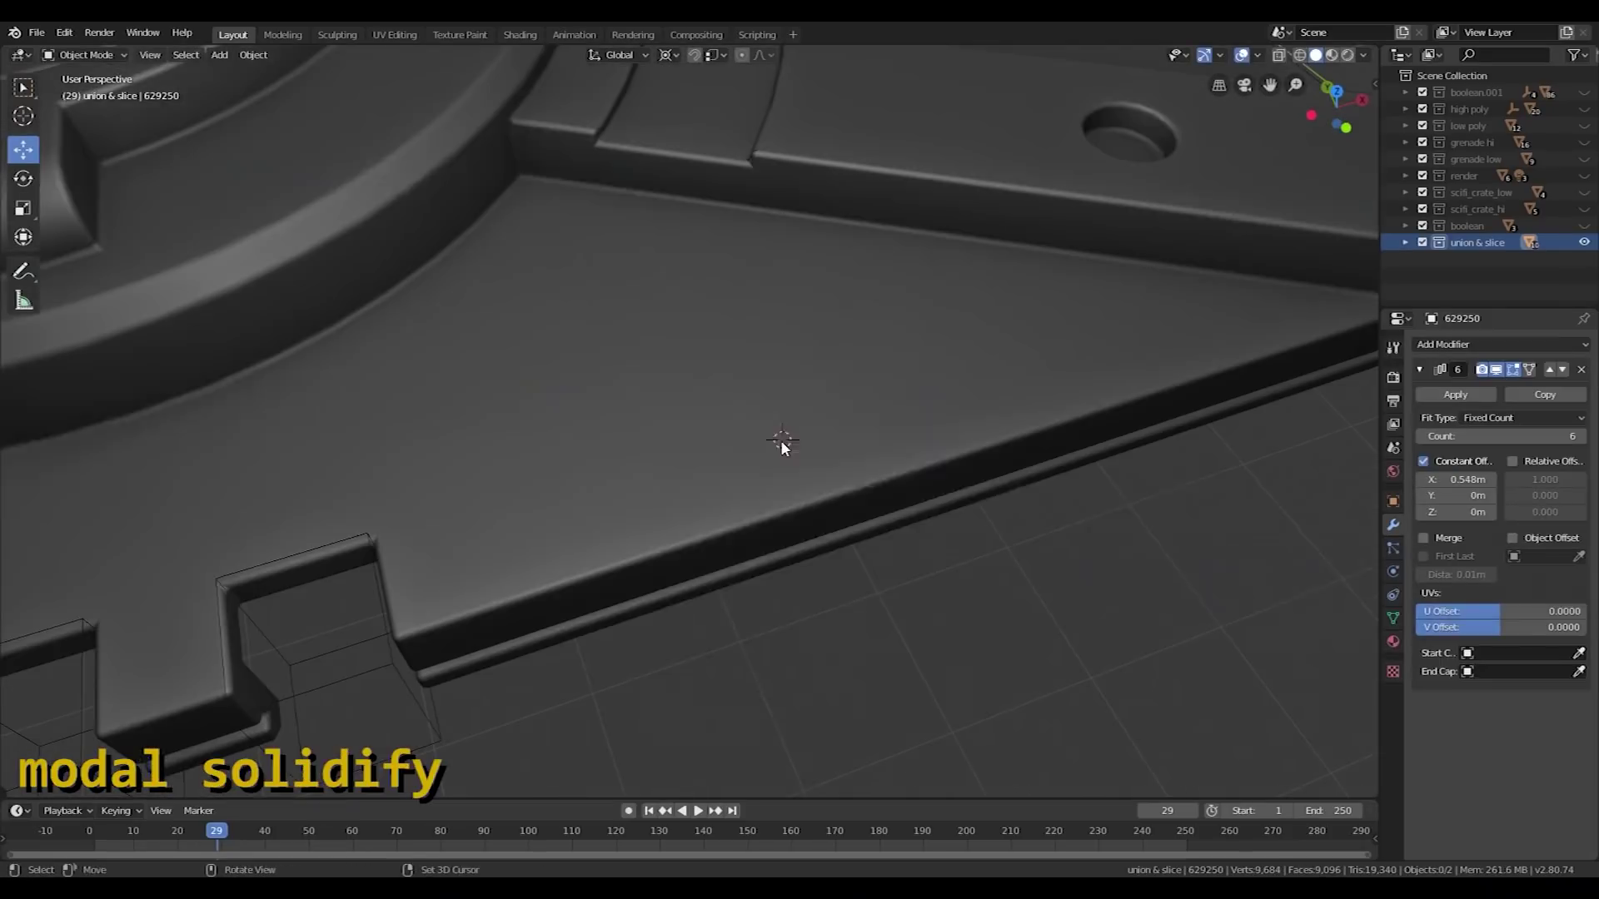
key("s")
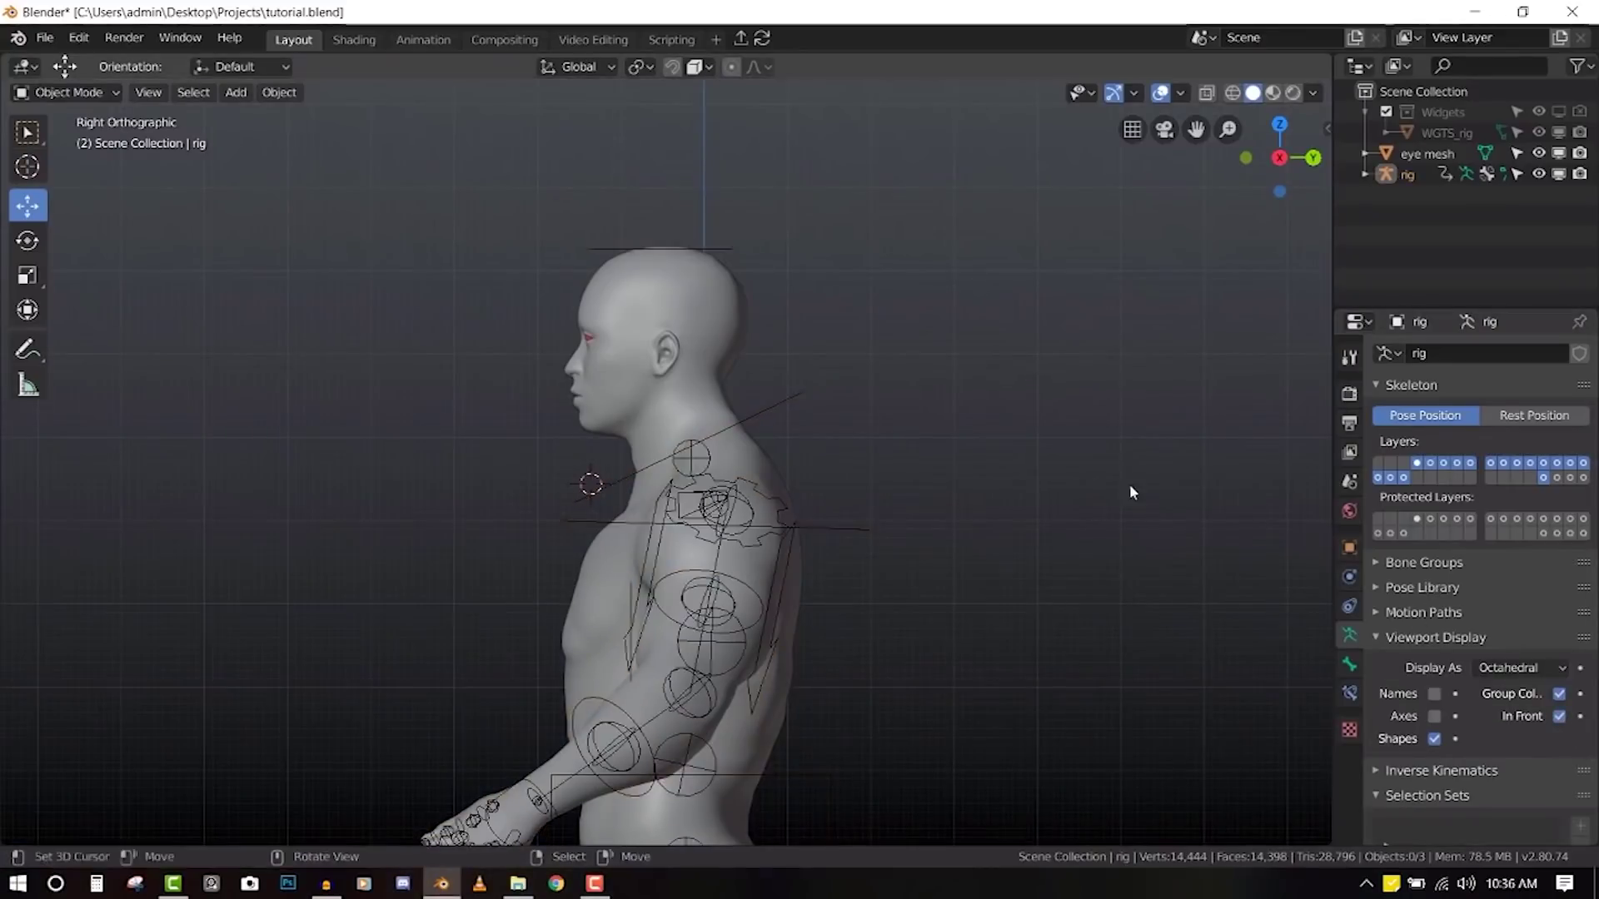
Show the rig as plain deform bones and test-move the metarig shoulder, cancelling the move
left_click(1556, 478)
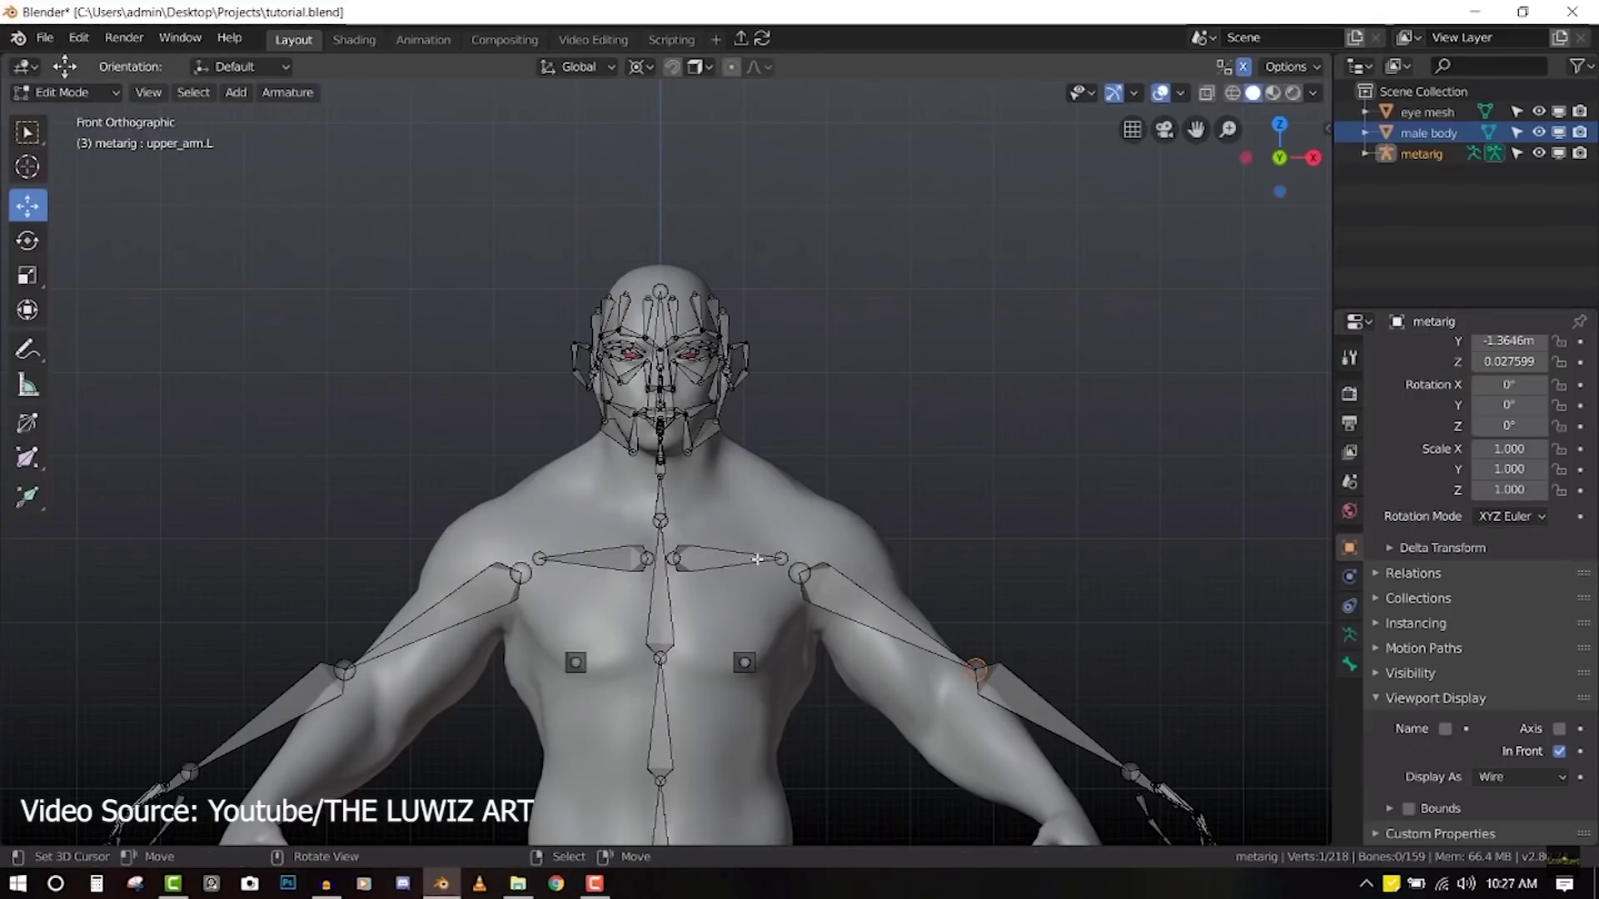
key("g")
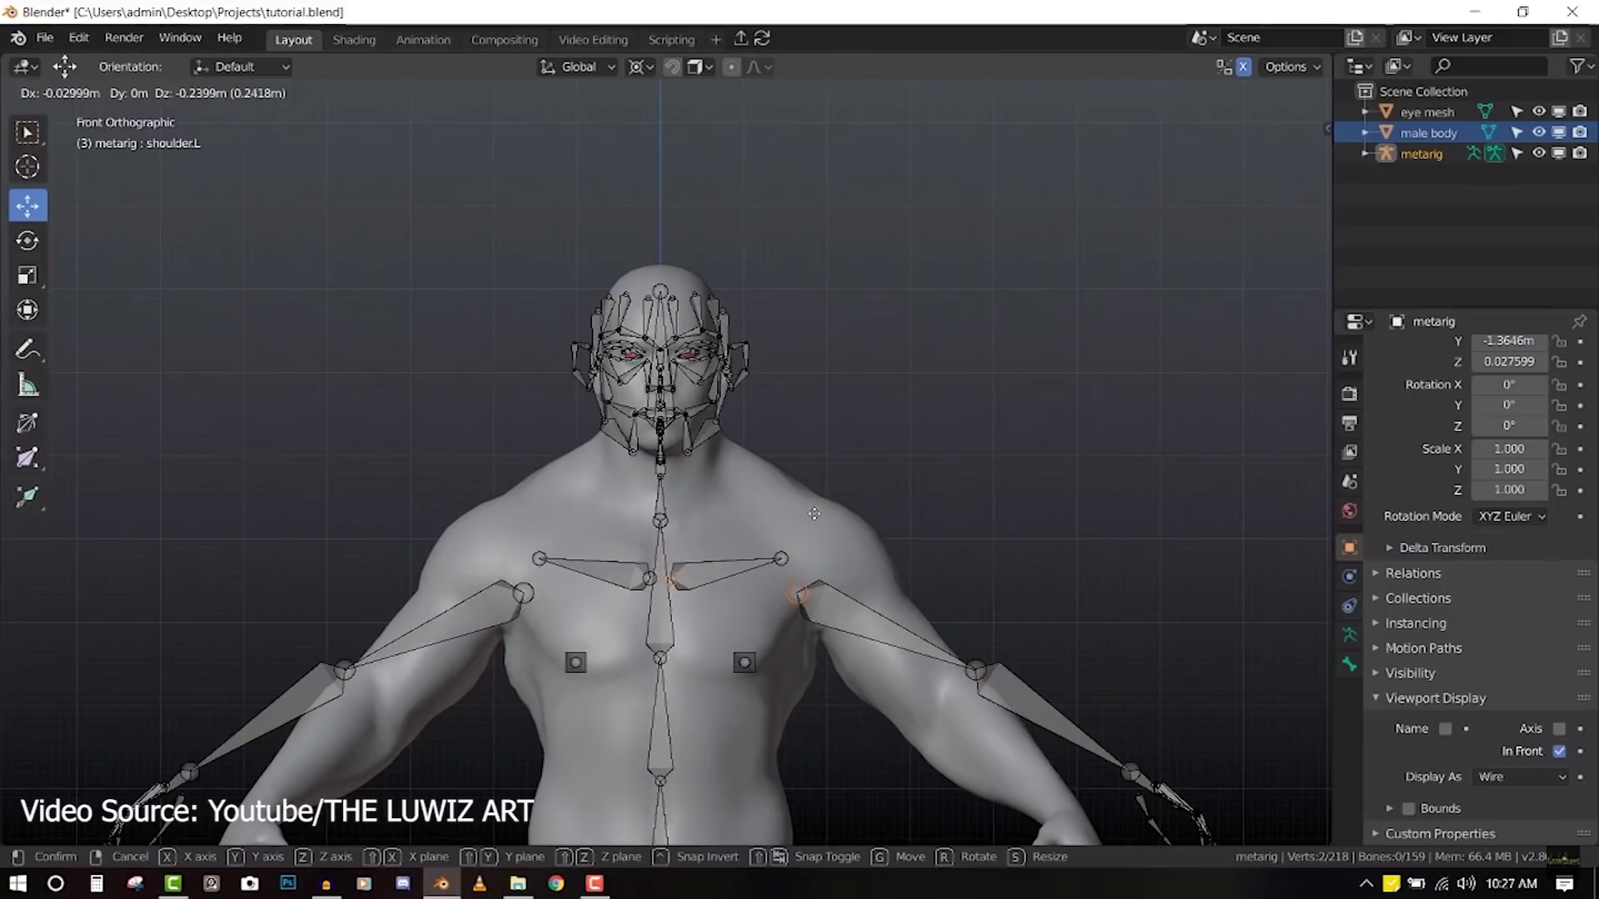
right_click(820, 498)
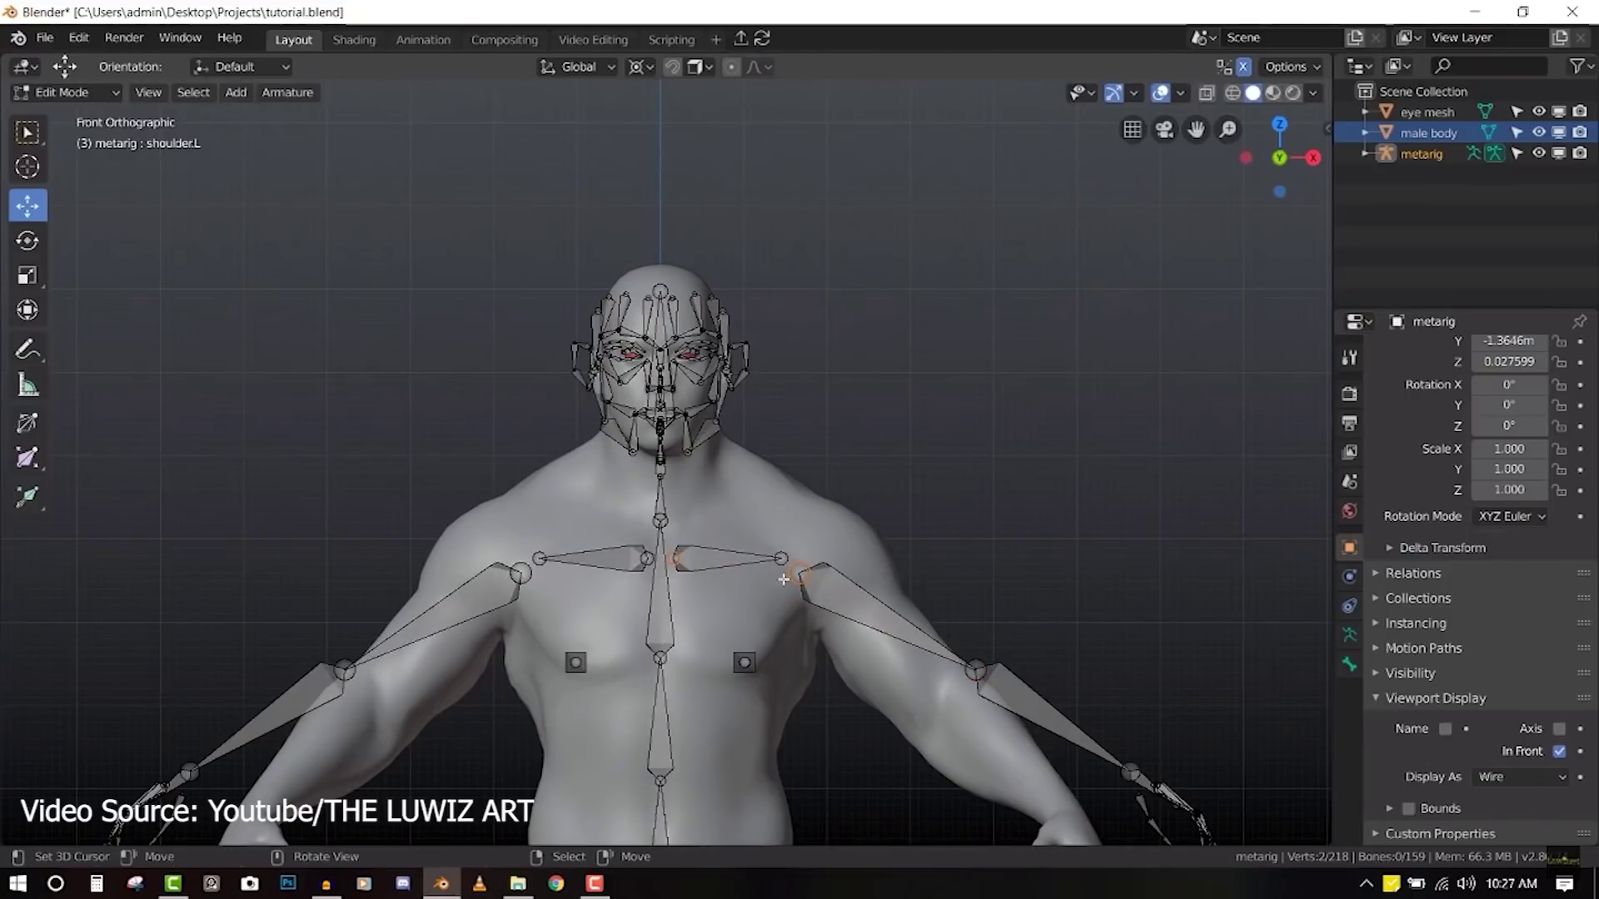
Check the shoulder placement from an angle and from the right side view
middle_click_drag(780, 562, 680, 402, "shift")
key("KP_3")
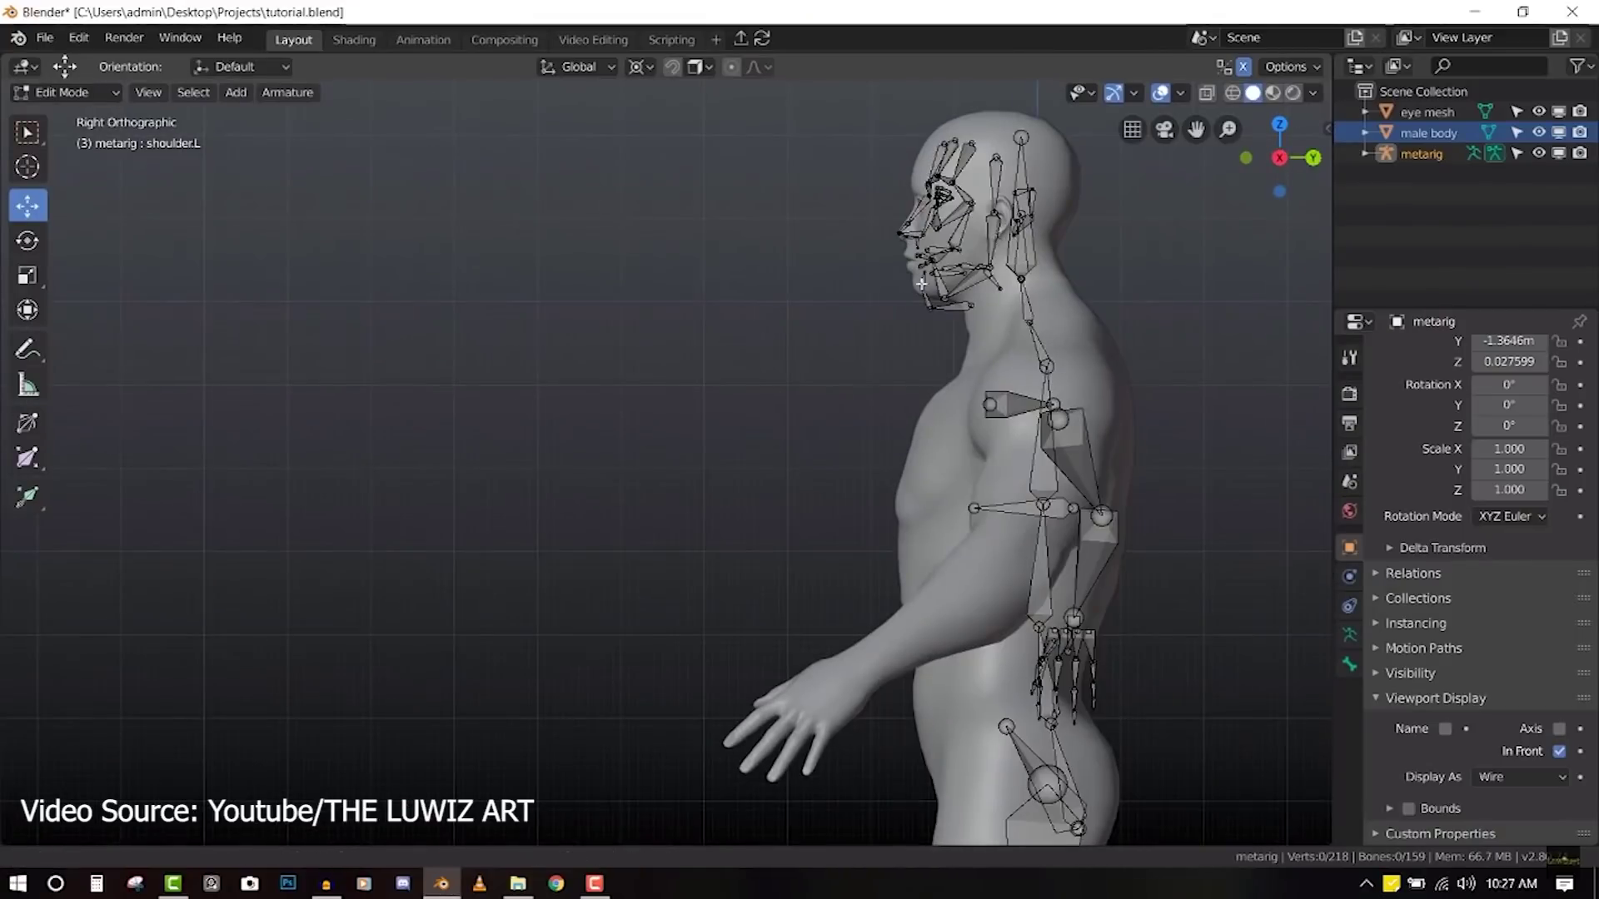
scroll(922, 283, "up", 1)
middle_click_drag(922, 283, 790, 394, "shift")
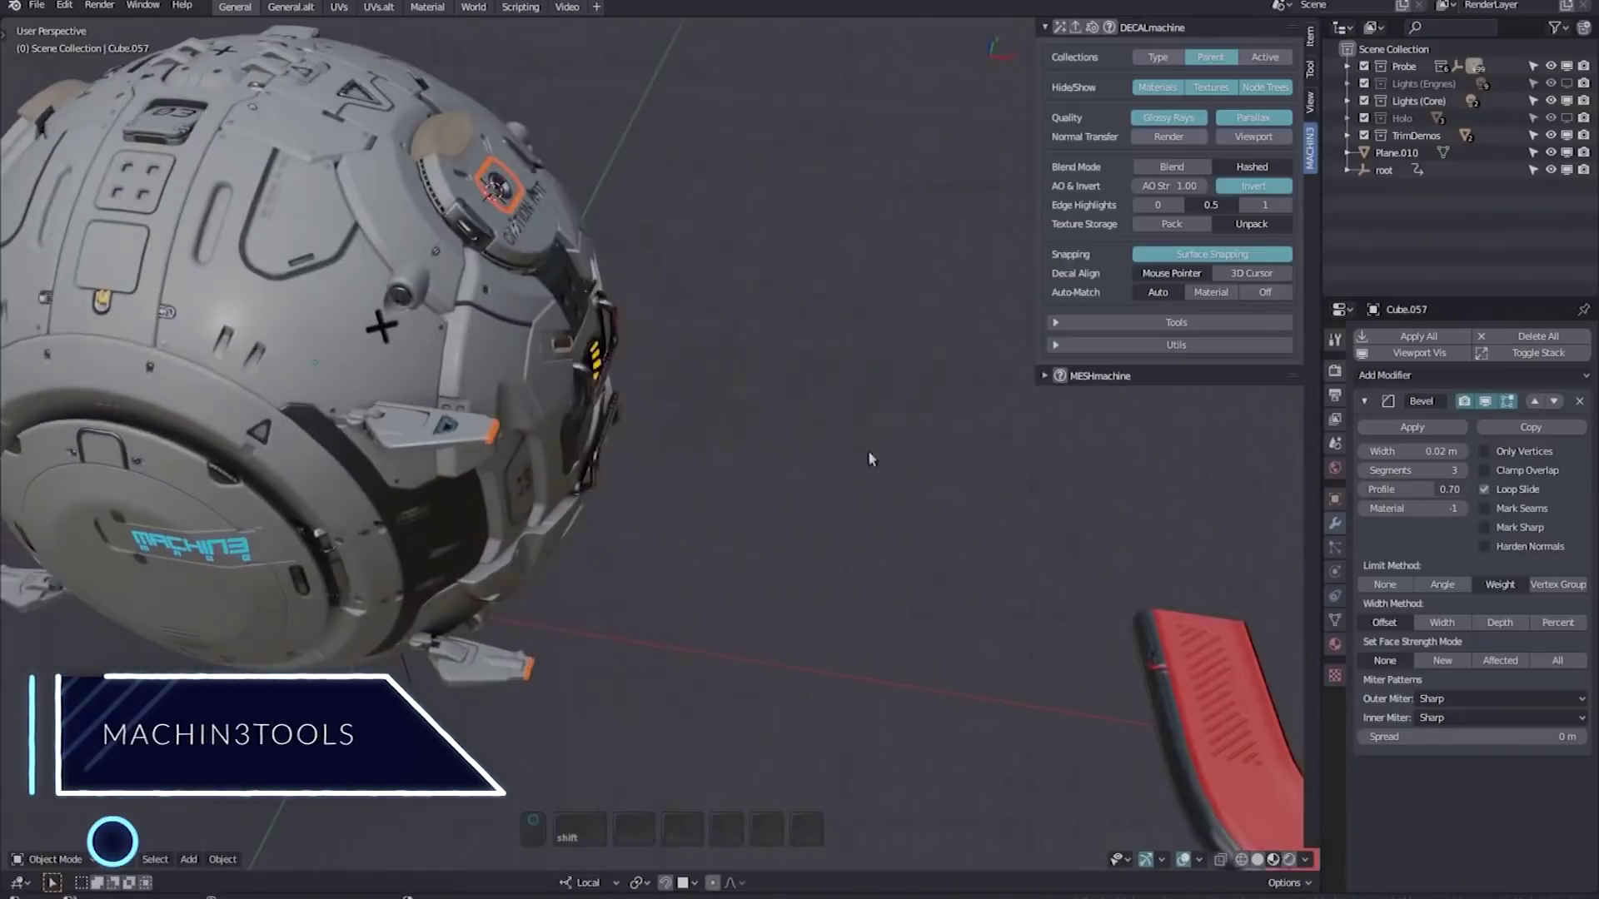
Switch the drone's viewport render quality from the Low to the High preset
key("alt+period")
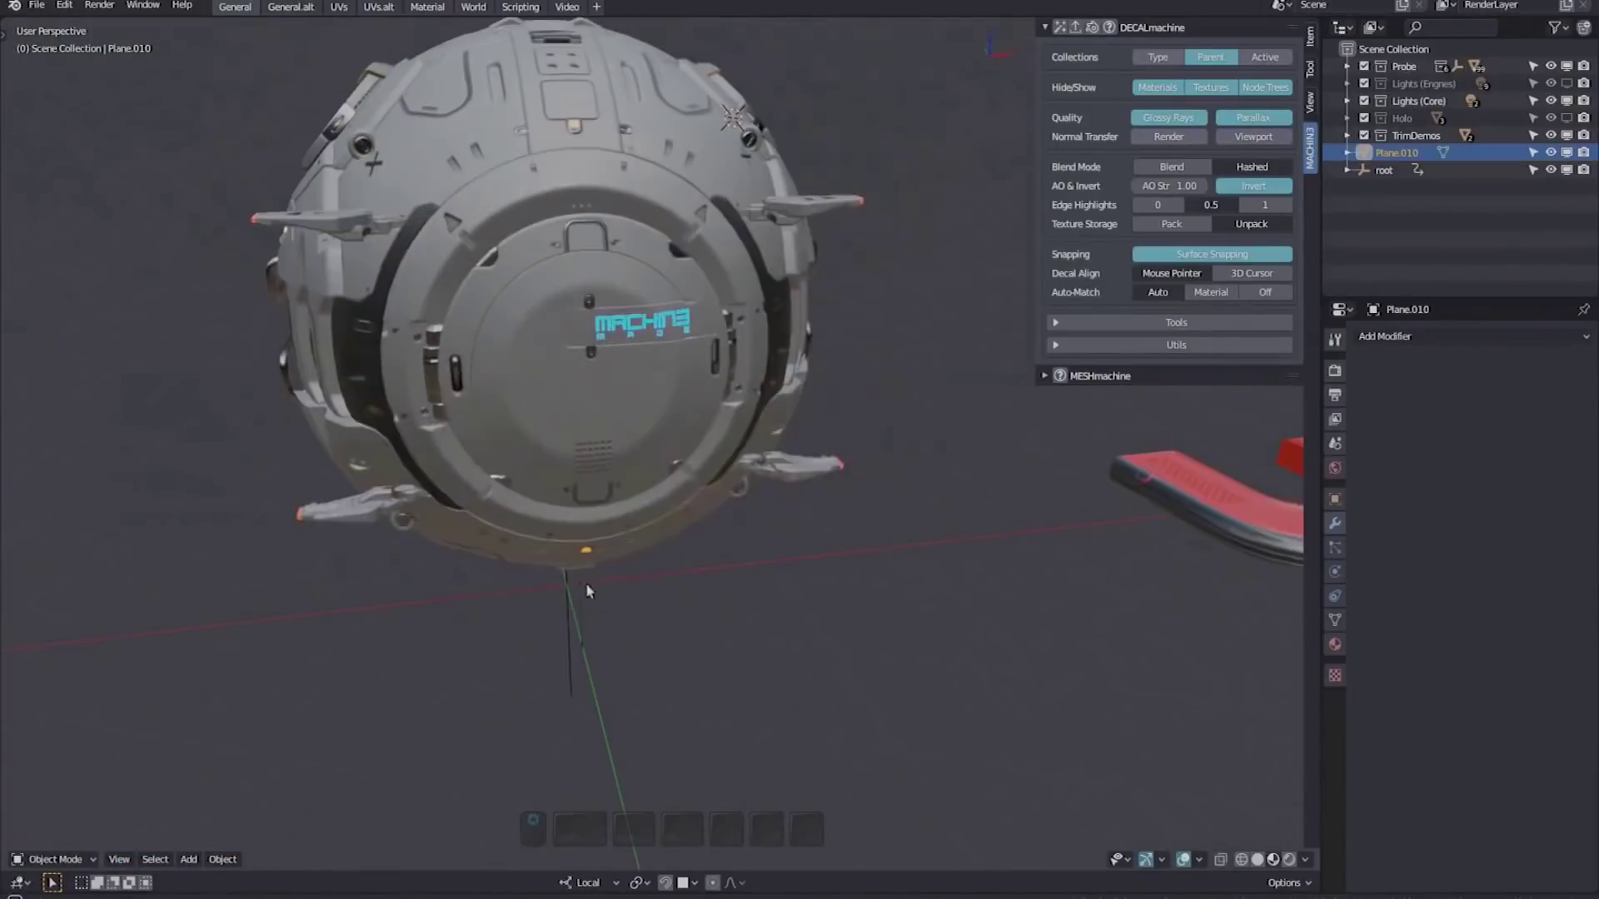
key("Page_Up")
left_click(972, 395)
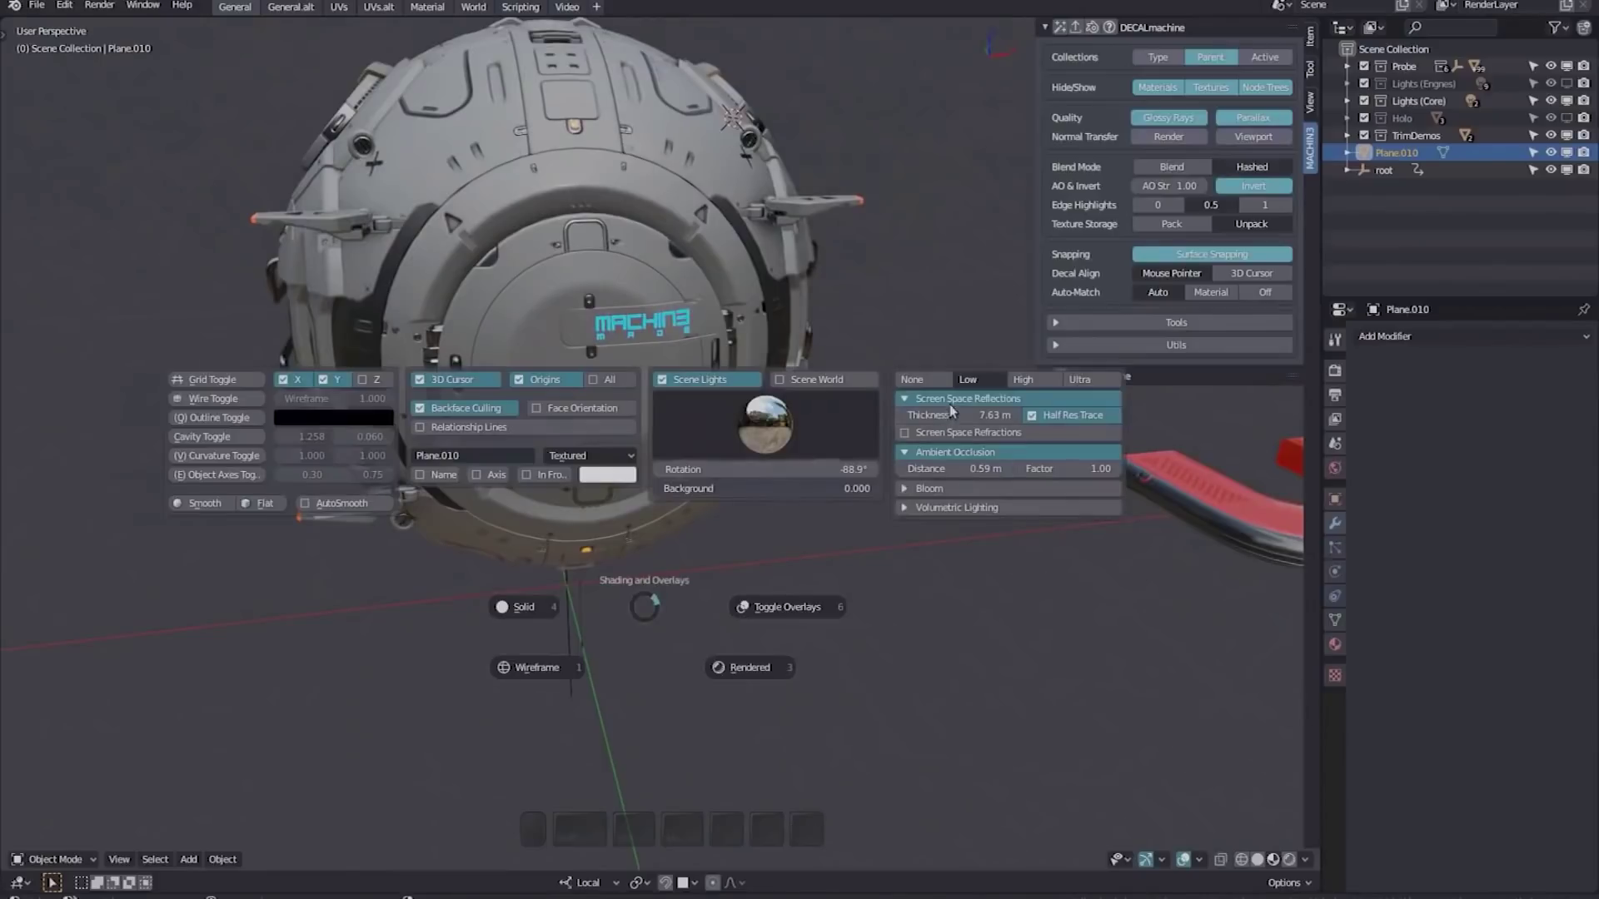
left_click(1026, 380)
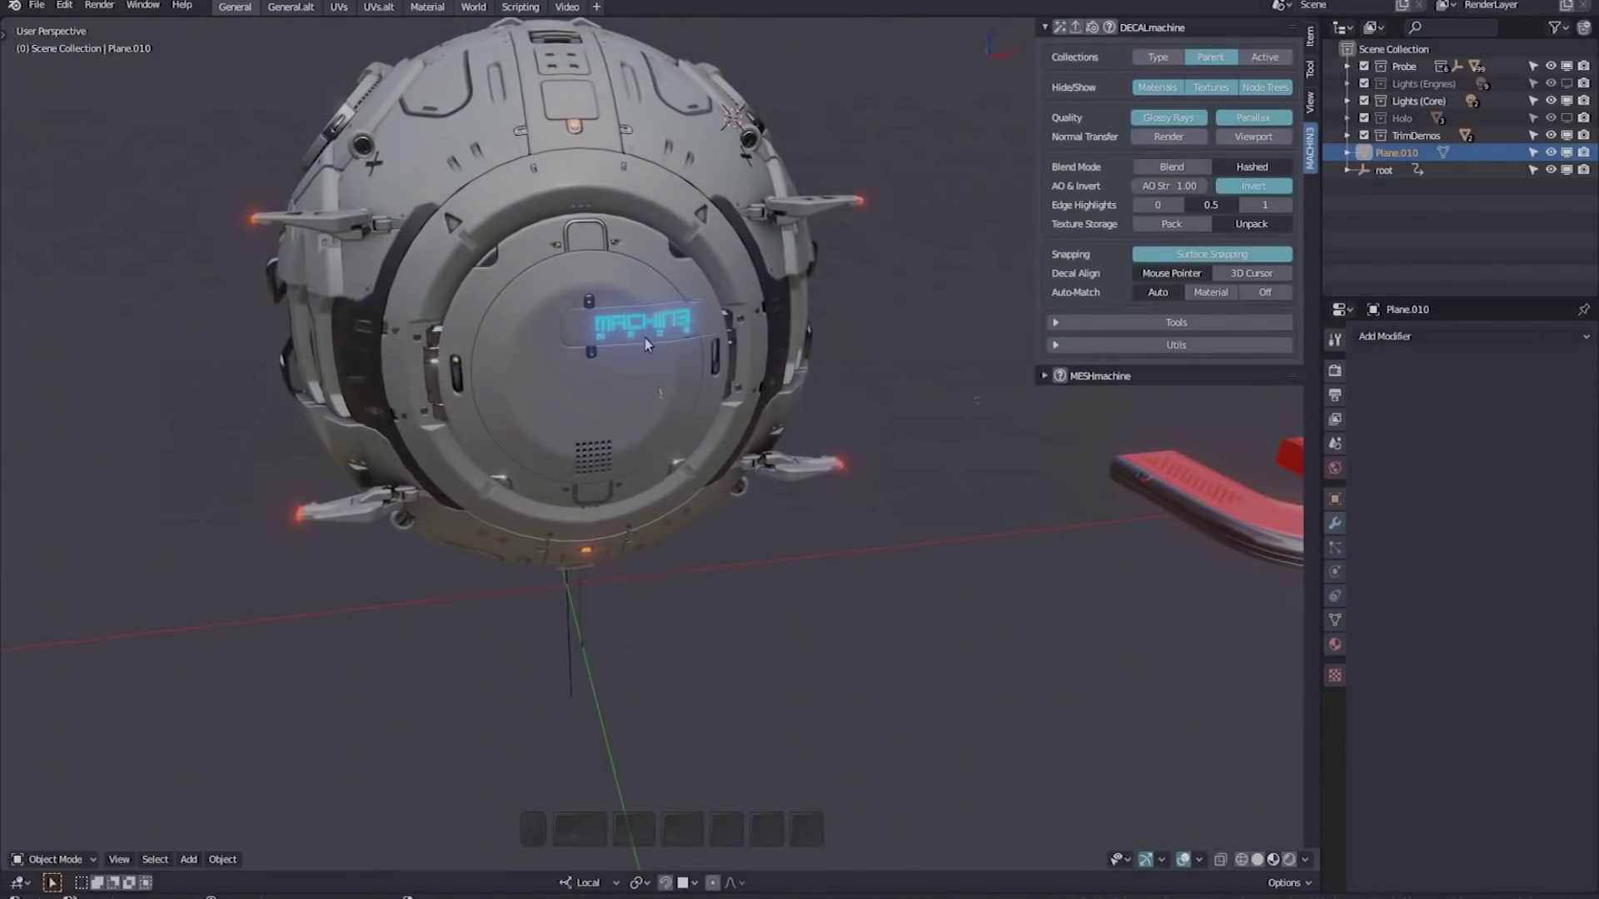
key("Page_Up")
Focus on the decal Object.001, then unhide the Lights (Engines) collection
middle_click_drag(648, 194, 473, 288)
left_click(472, 287)
key("f")
key("f")
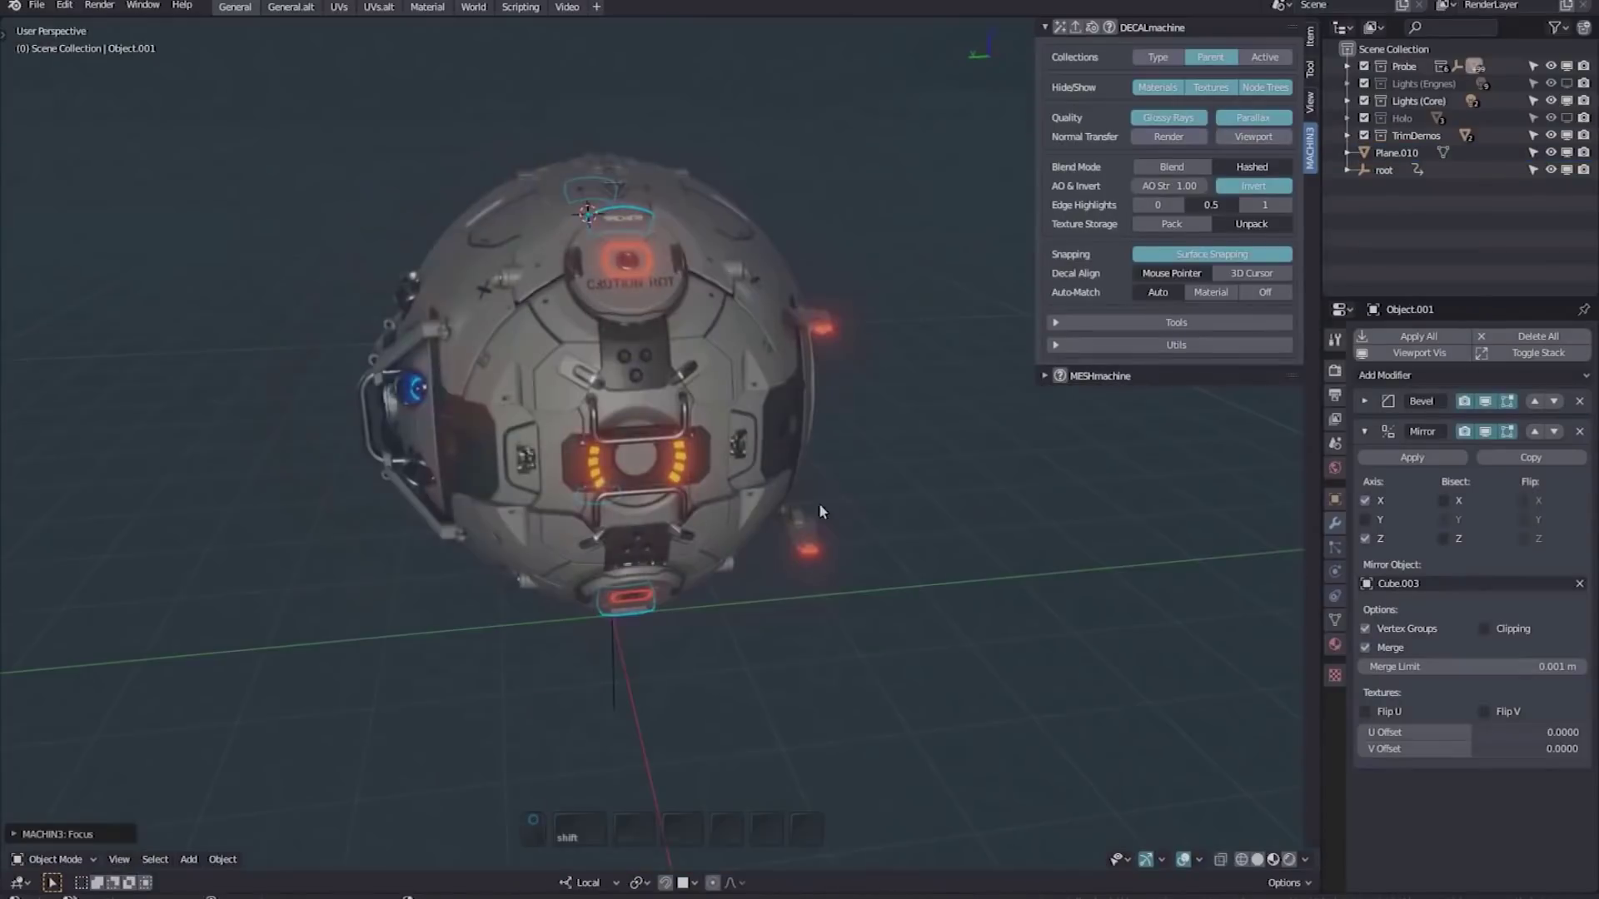
key("shift+c")
left_click(849, 433)
middle_click_drag(849, 433, 654, 590)
Change the viewport studio lighting to brighter, then dark blue, then neutral grey
key("Page_Up")
left_click(1167, 309)
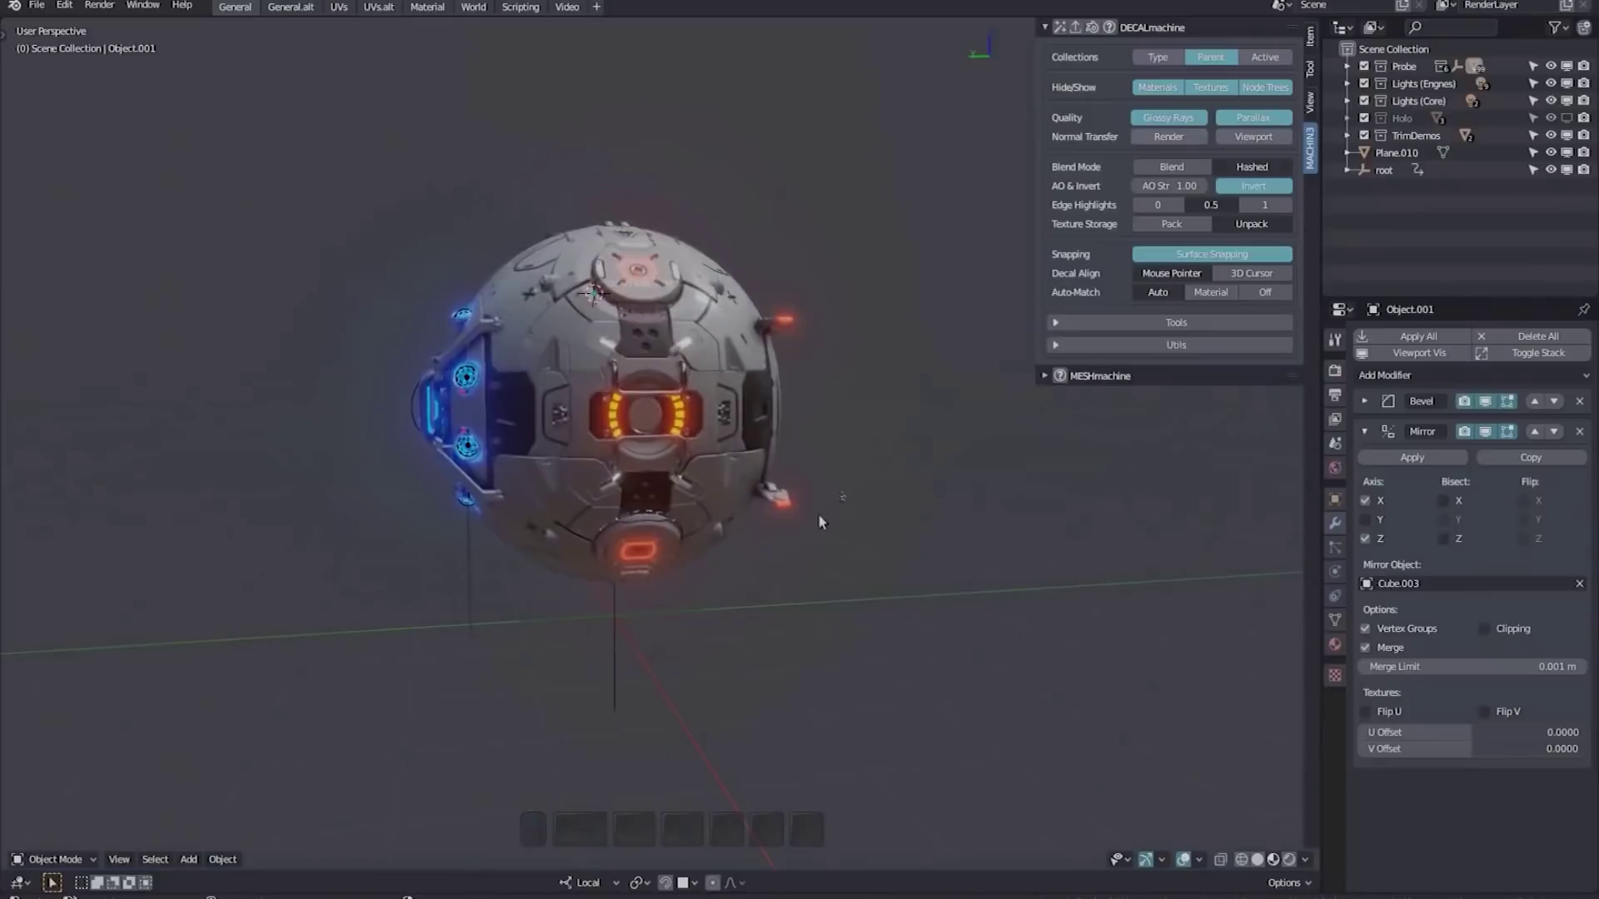
key("Page_Up")
left_click(1227, 282)
mouse_move(749, 517)
middle_mouse_down()
mouse_move(792, 572)
mouse_move(616, 468)
mouse_move(891, 506)
mouse_move(578, 481)
mouse_move(688, 525)
mouse_move(1041, 466)
middle_mouse_up()
key("z")
left_click(879, 461)
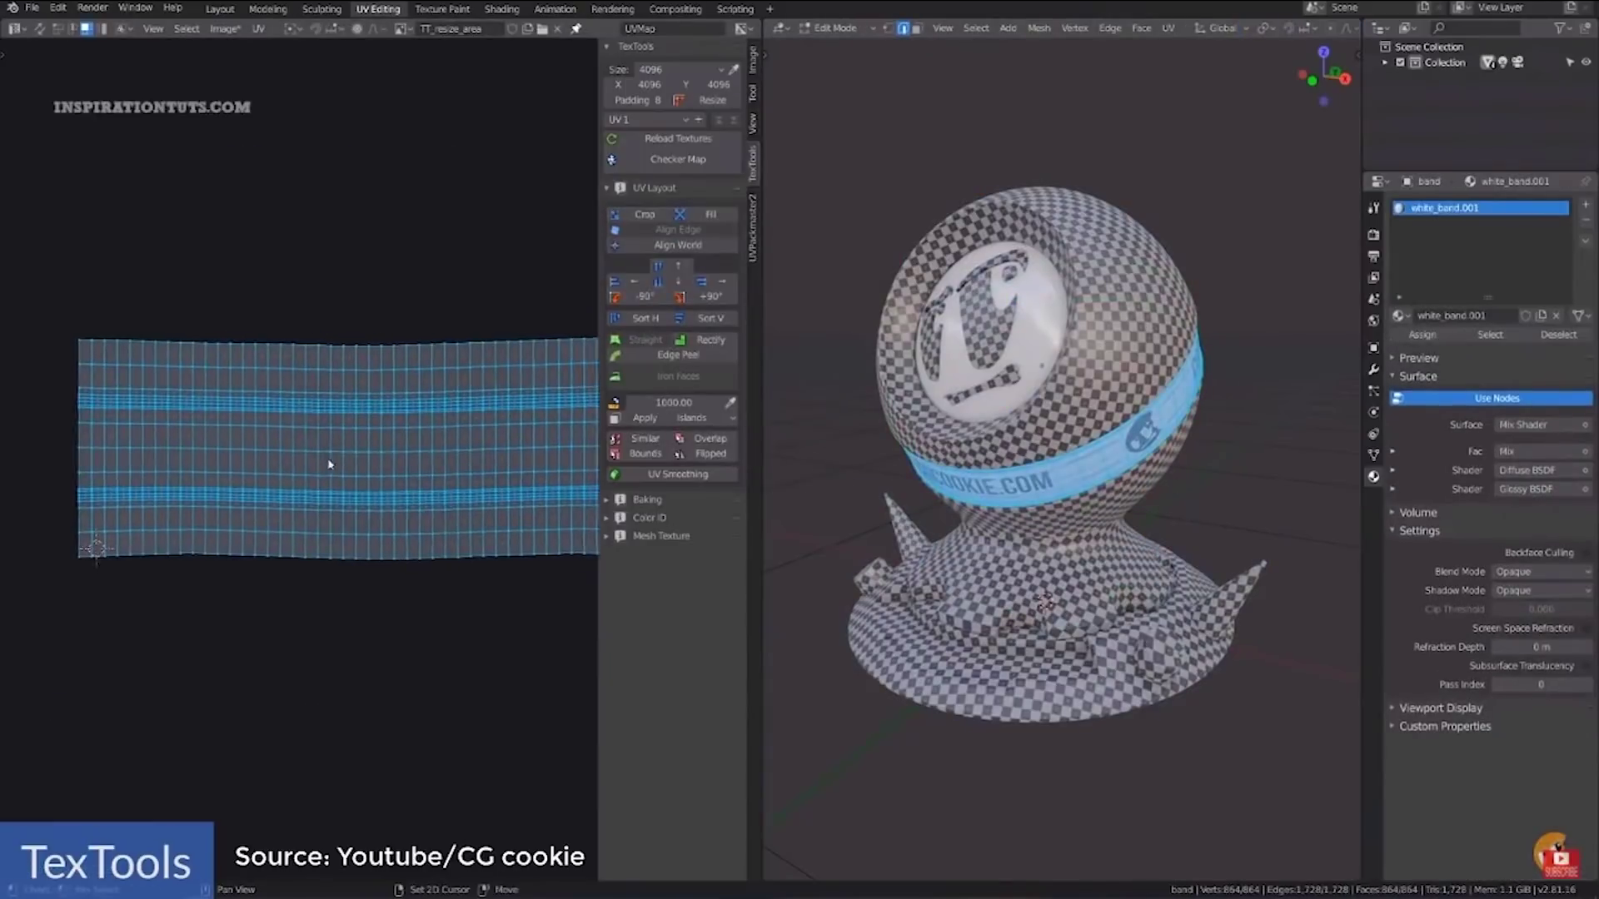
Rectify the band's UV strip and apply a texel density of 1500
left_click(704, 340)
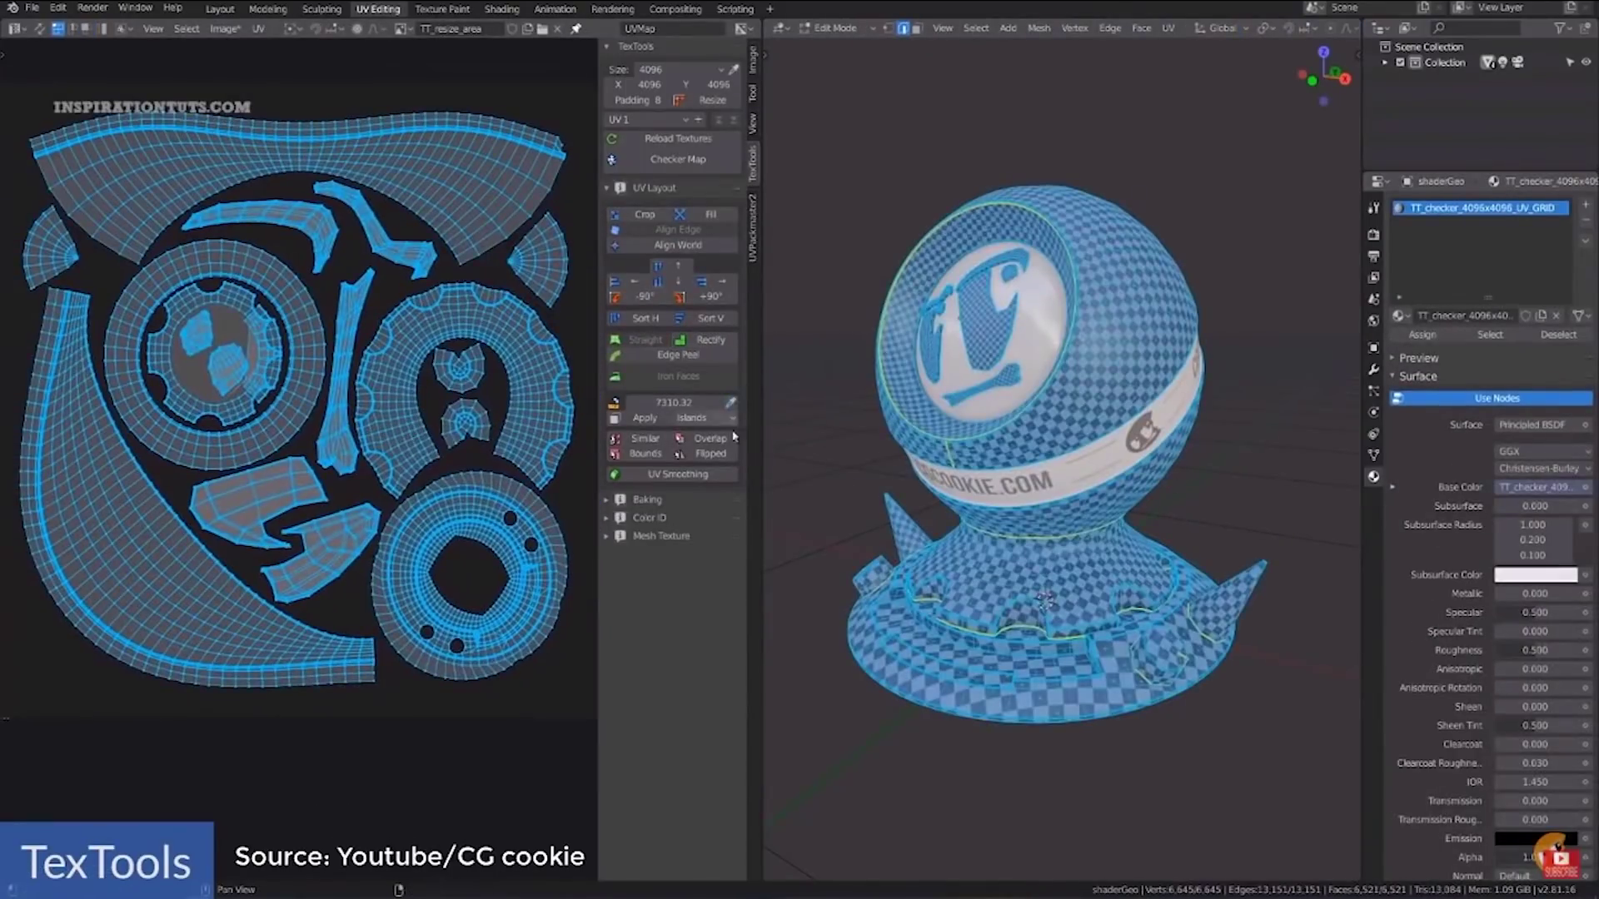
left_click(654, 421)
key("ctrl+z")
left_click(680, 402)
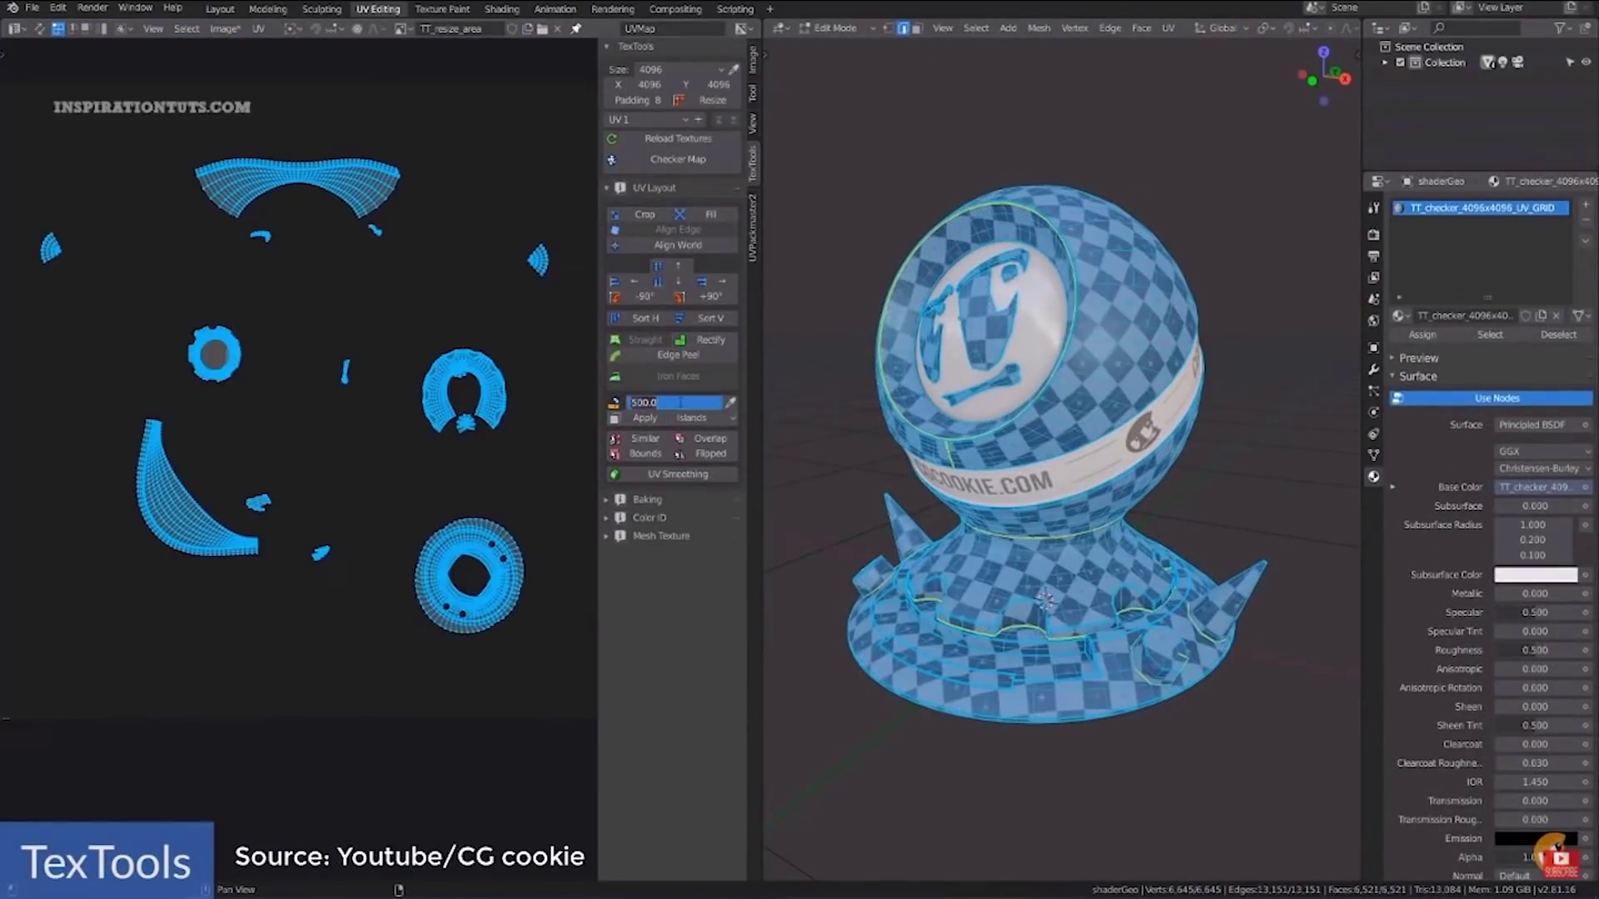
left_click(636, 419)
double_click(673, 403)
type("1500")
left_click(646, 419)
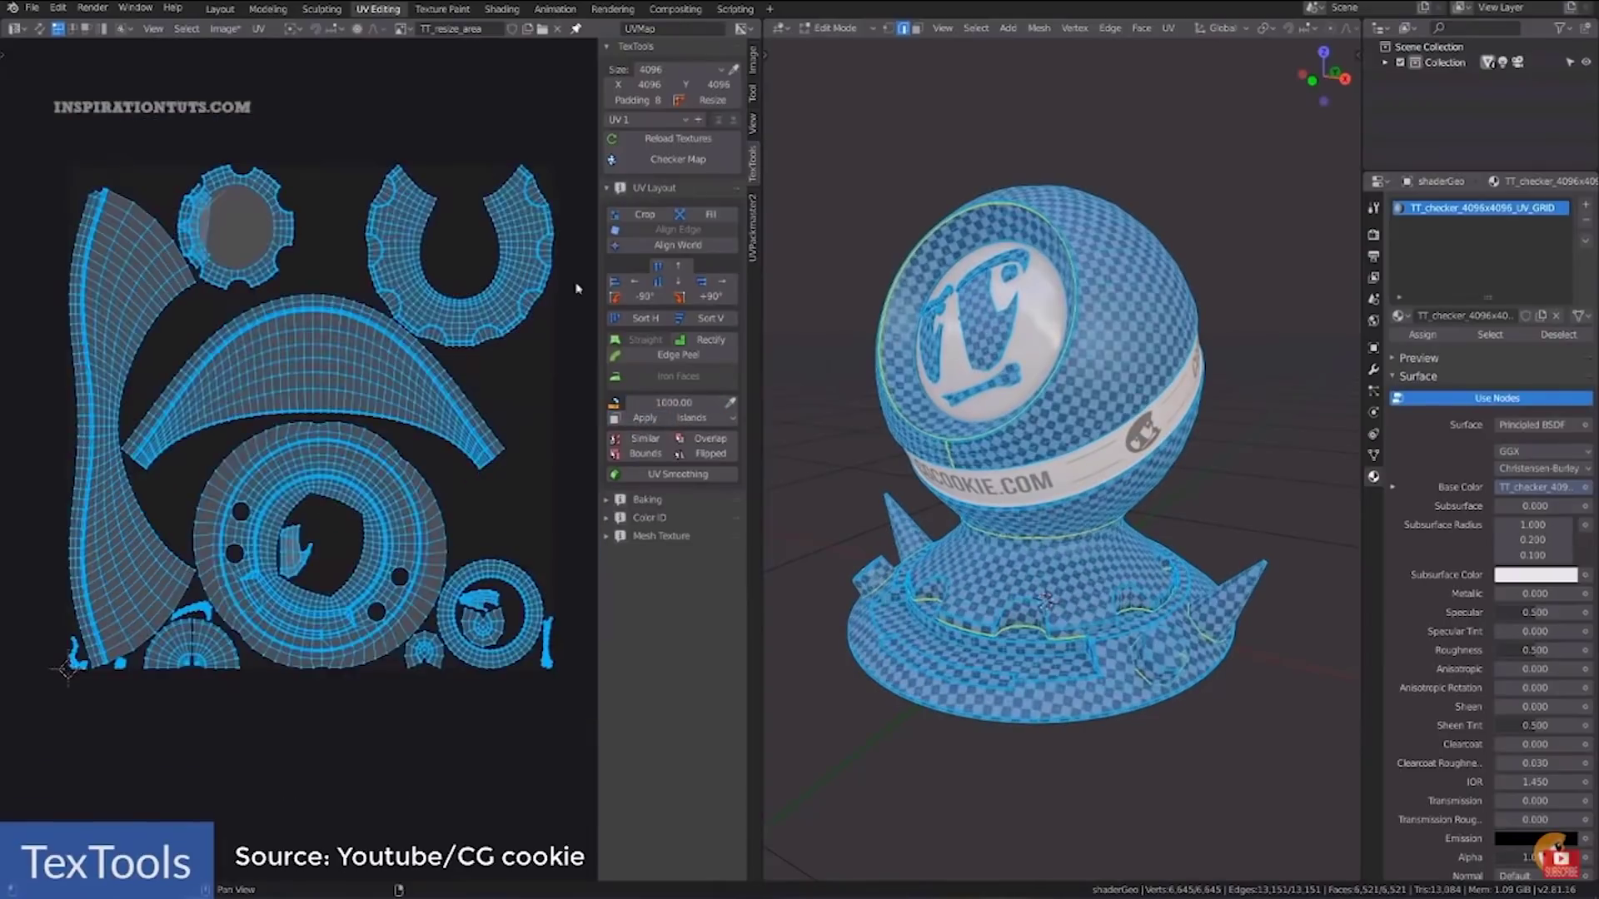
Select the flipped UV islands and bake ambient occlusion, choosing the bake mode
left_click(520, 425)
left_click(713, 455)
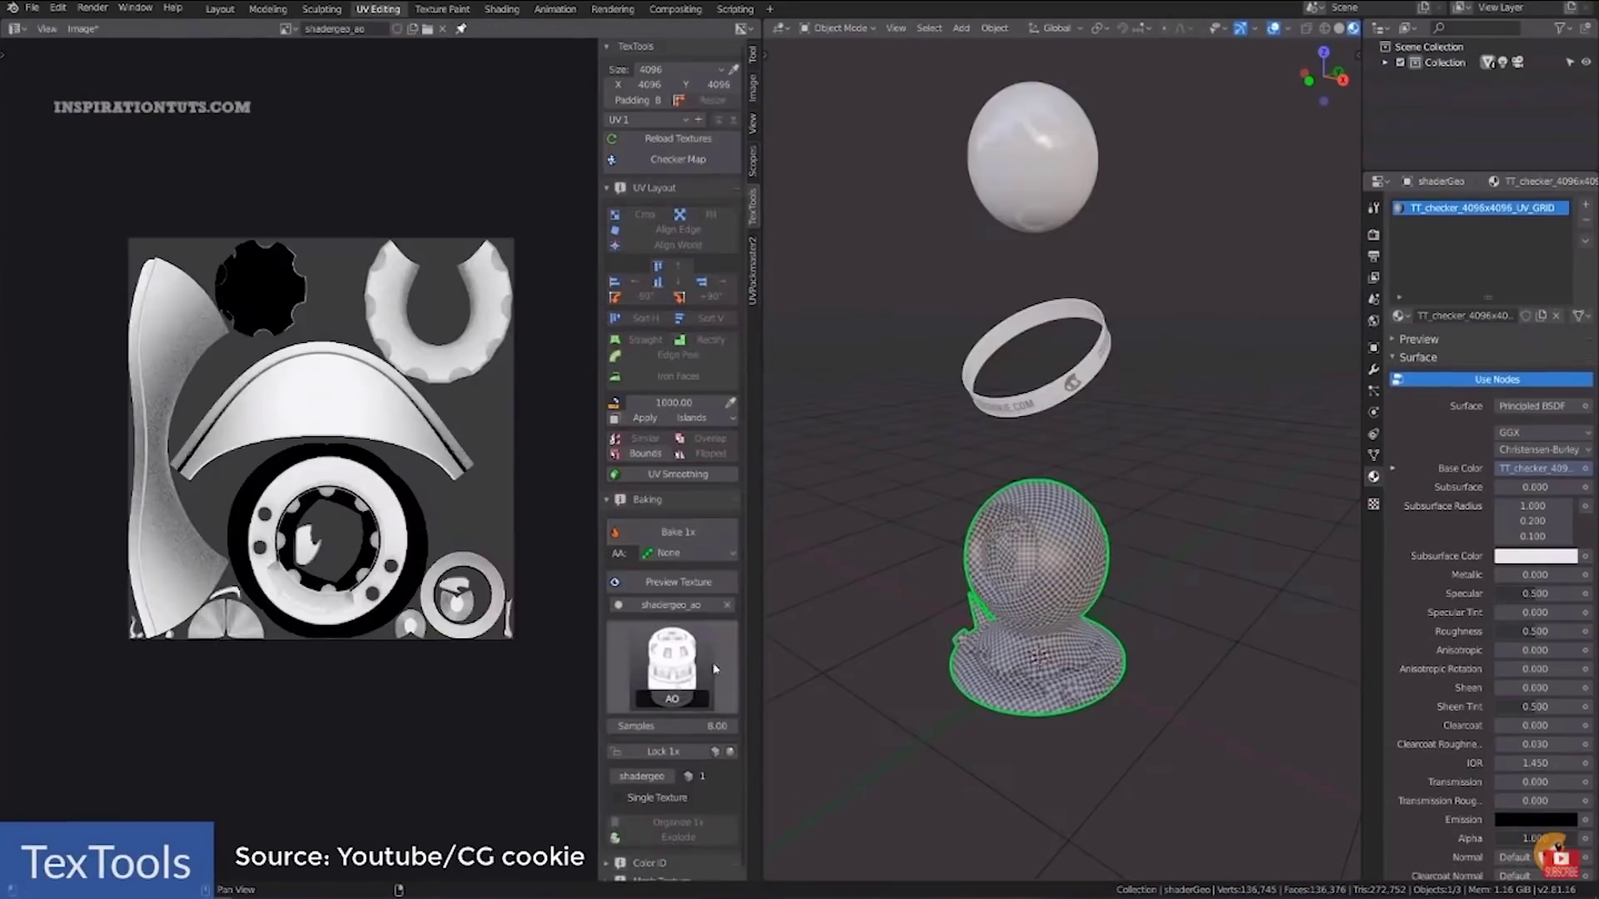
left_click(678, 582)
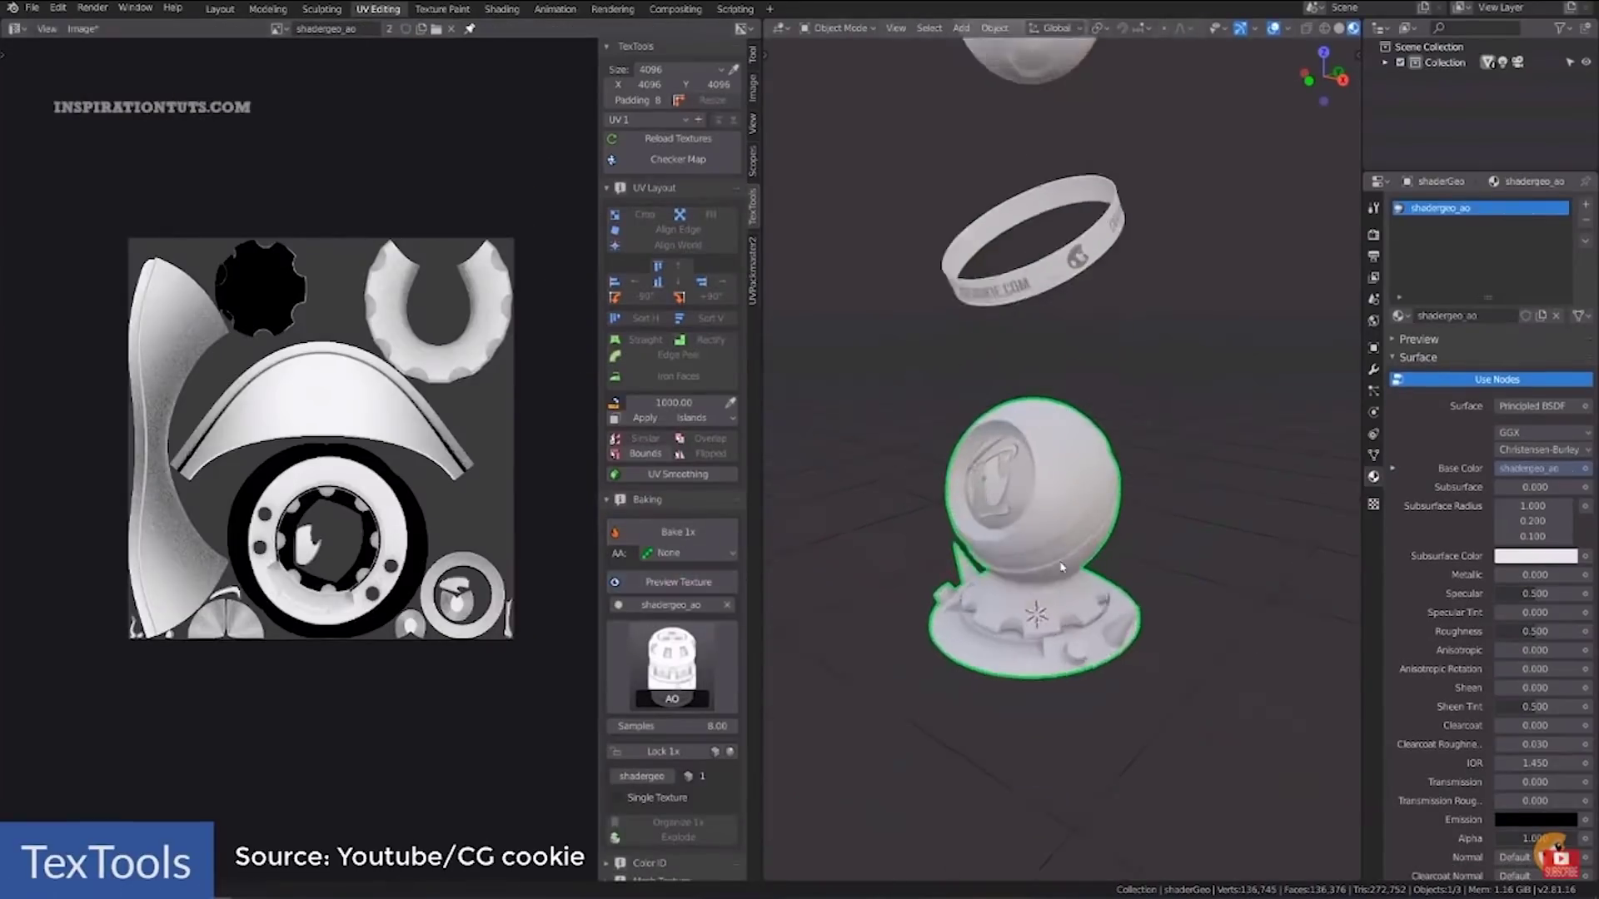
left_click(677, 671)
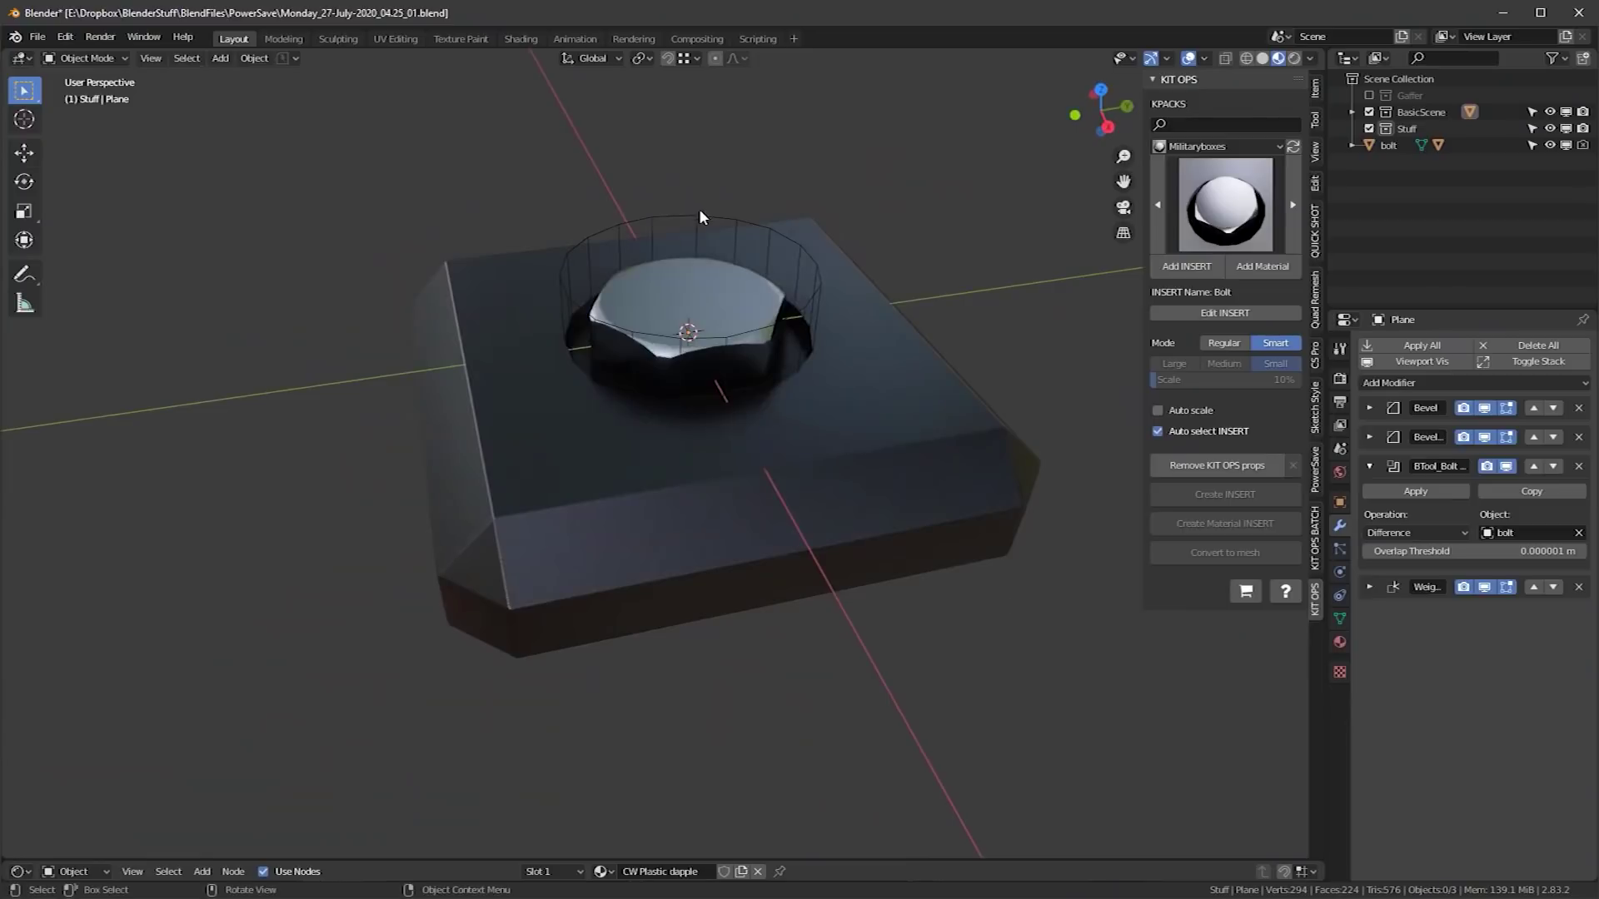
Open the Bolt insert in the KIT OPS factory, close it, and save the Wooden material as an insert
left_click(697, 218)
left_click(1214, 495)
left_click(1299, 817)
left_click(1221, 396)
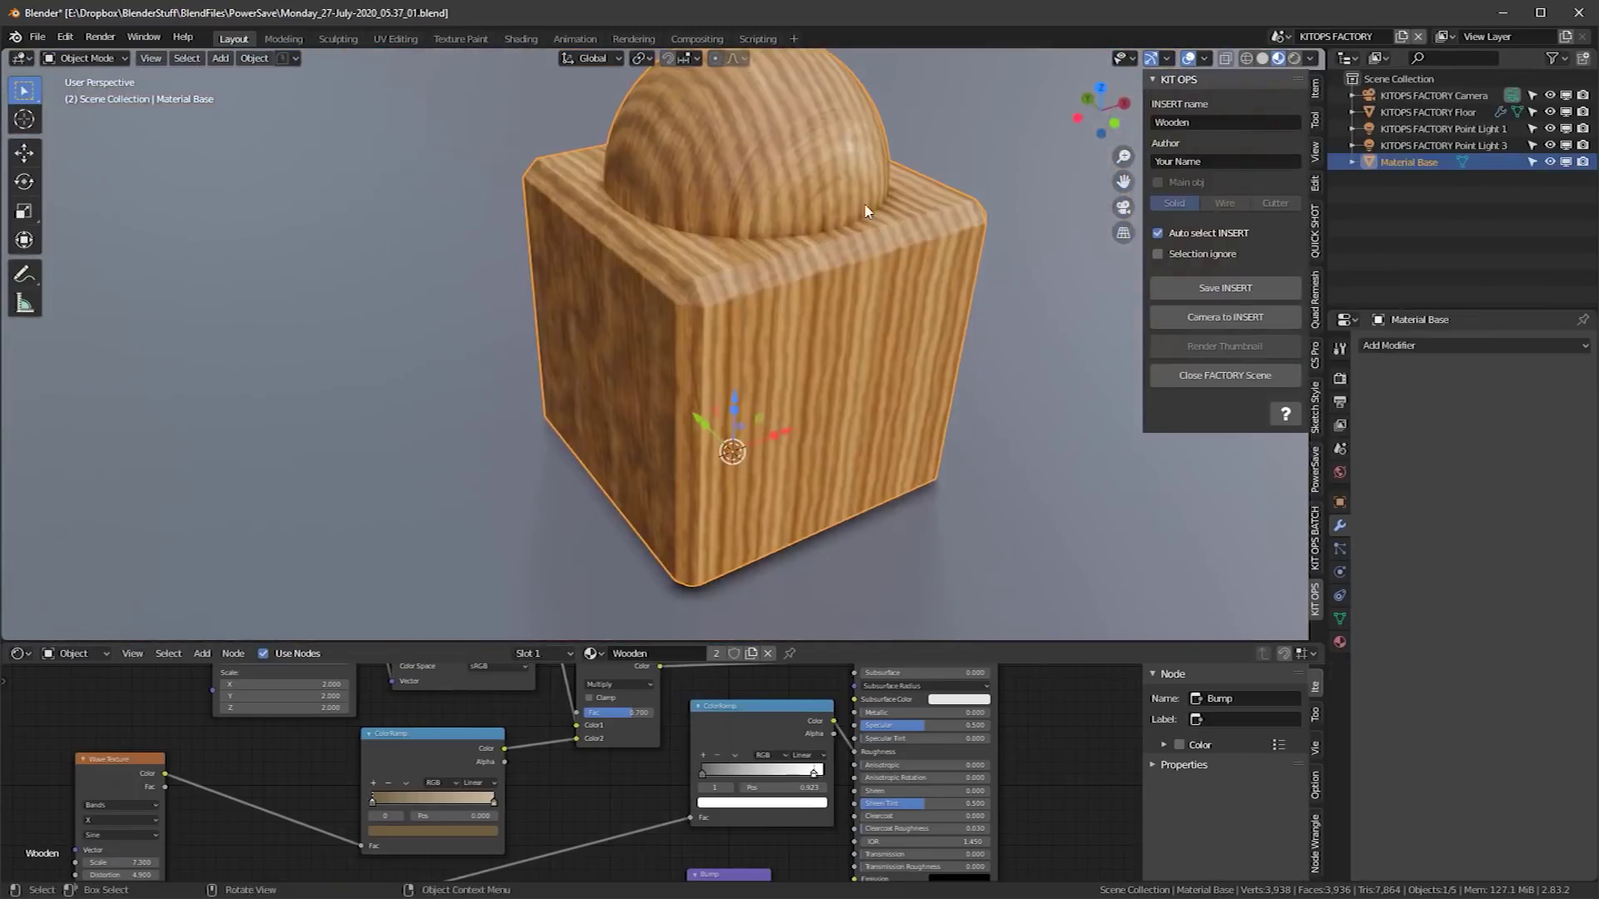
left_click(1224, 287)
left_click(1301, 816)
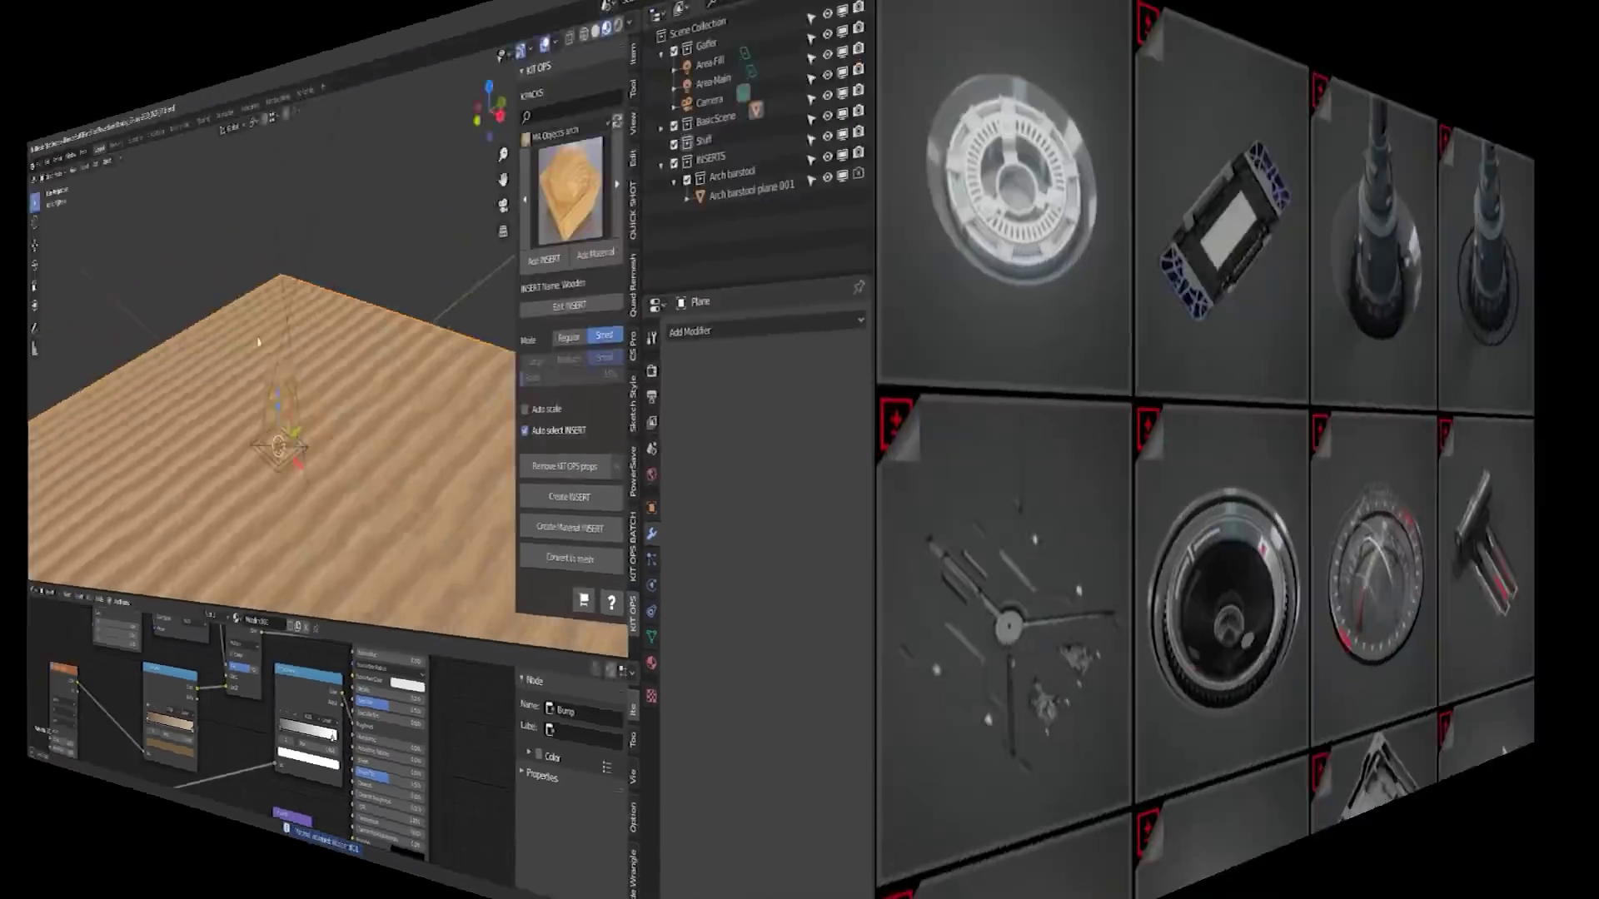